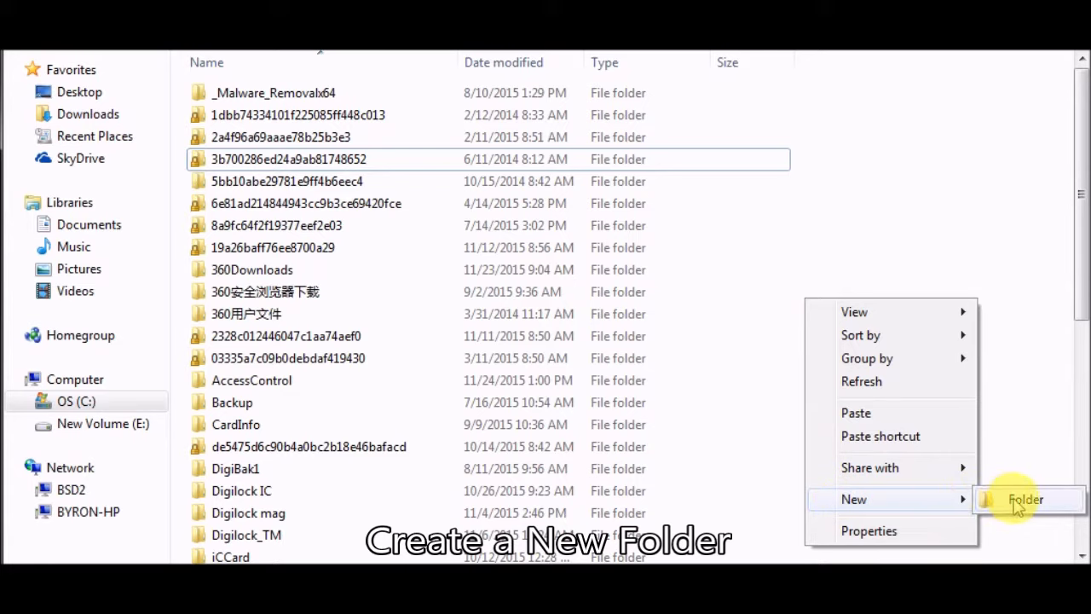
- Create a new folder named Digi Lock MF1 on the C: drive
left_click(1016, 501)
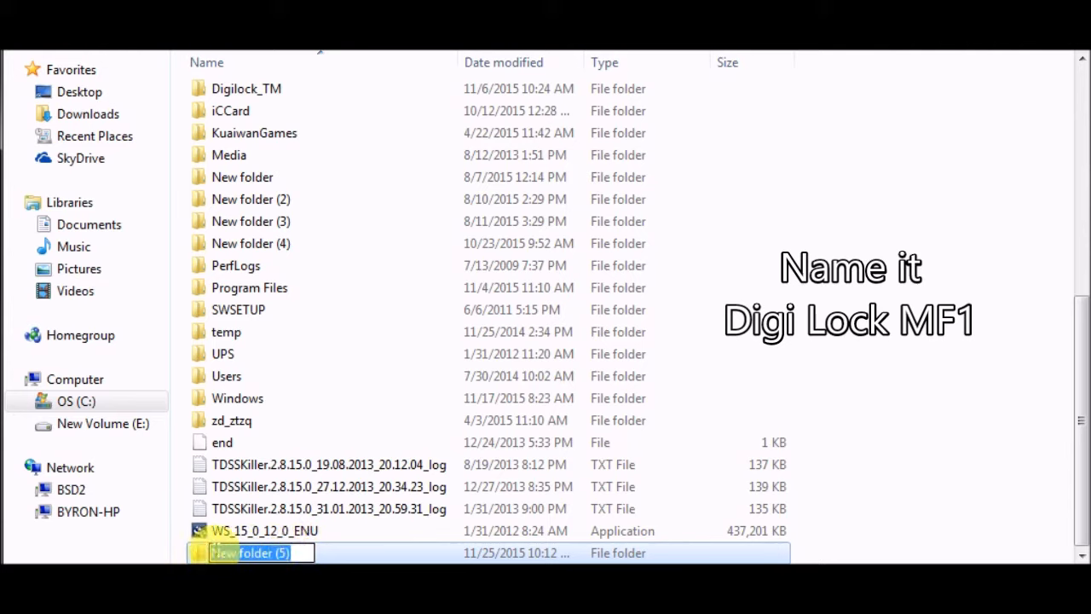
type("Digi Lock MF")
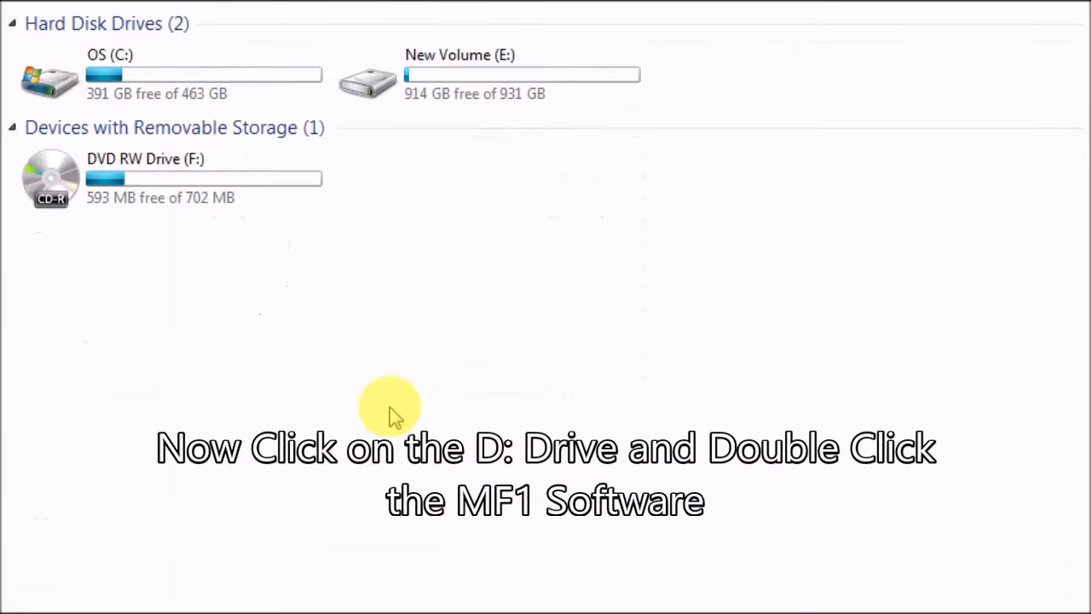
- Run the MF1 software installer from the DVD RW Drive (F:) and continue past its welcome page
double_click(59, 178)
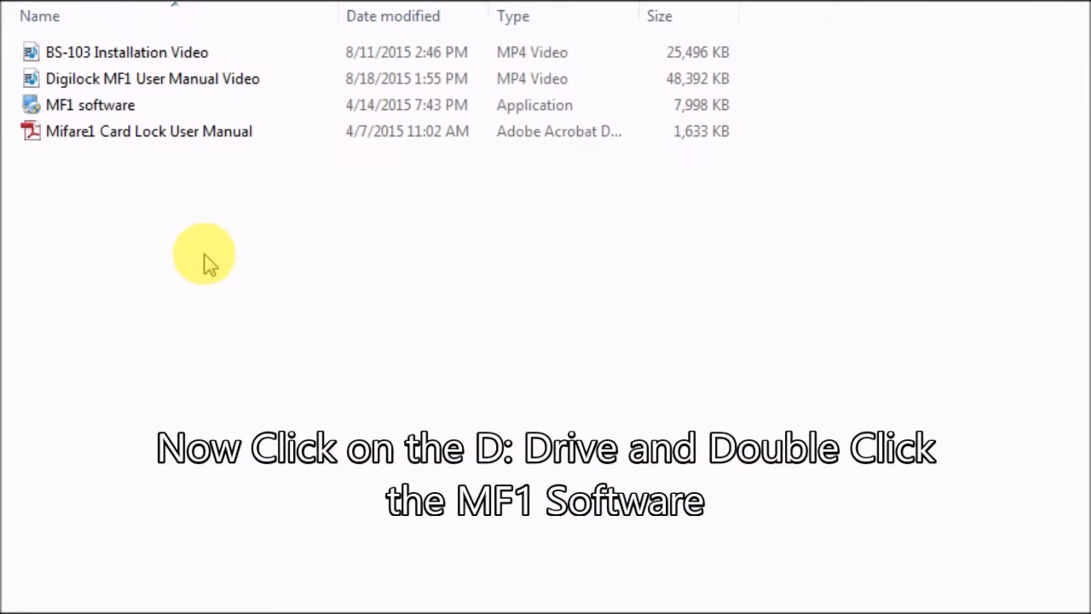
double_click(102, 111)
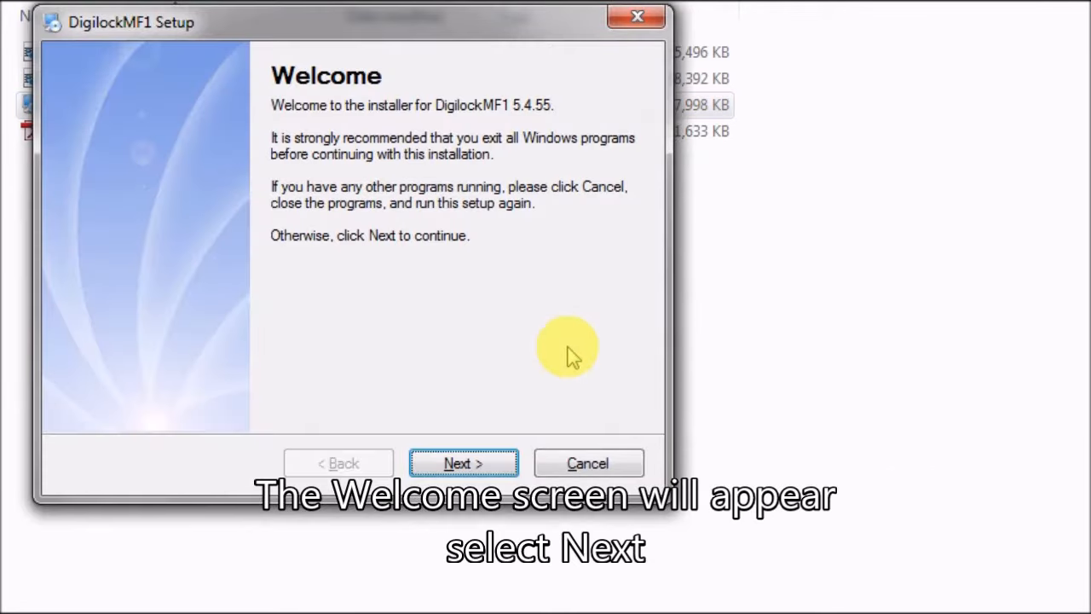
left_click(458, 465)
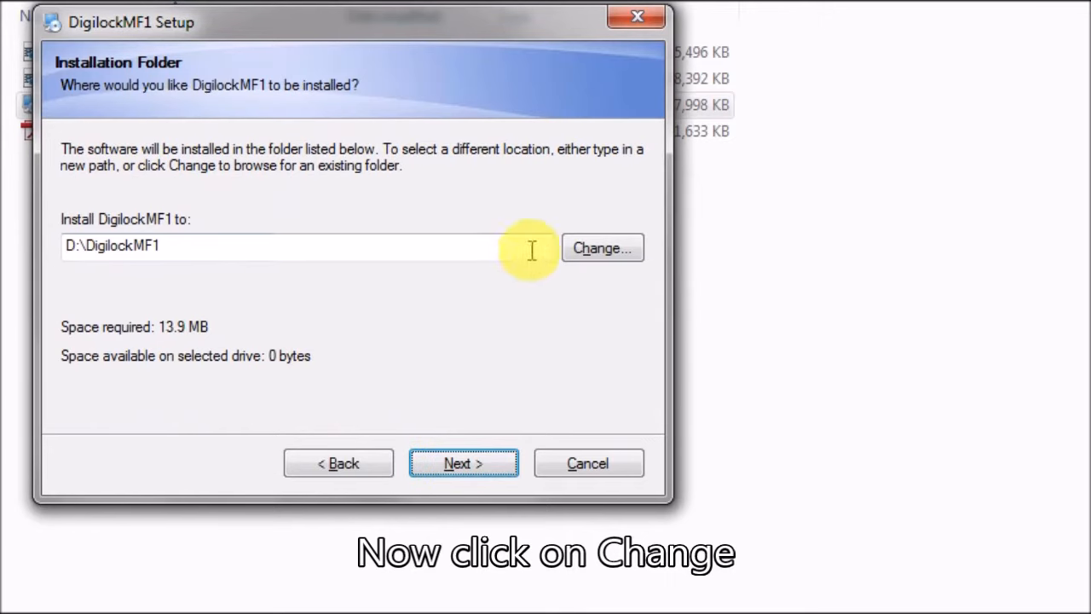
- Set the DigilockMF1 installation folder to C:\Digi Lock MF1 by browsing to the existing folder
left_click(590, 253)
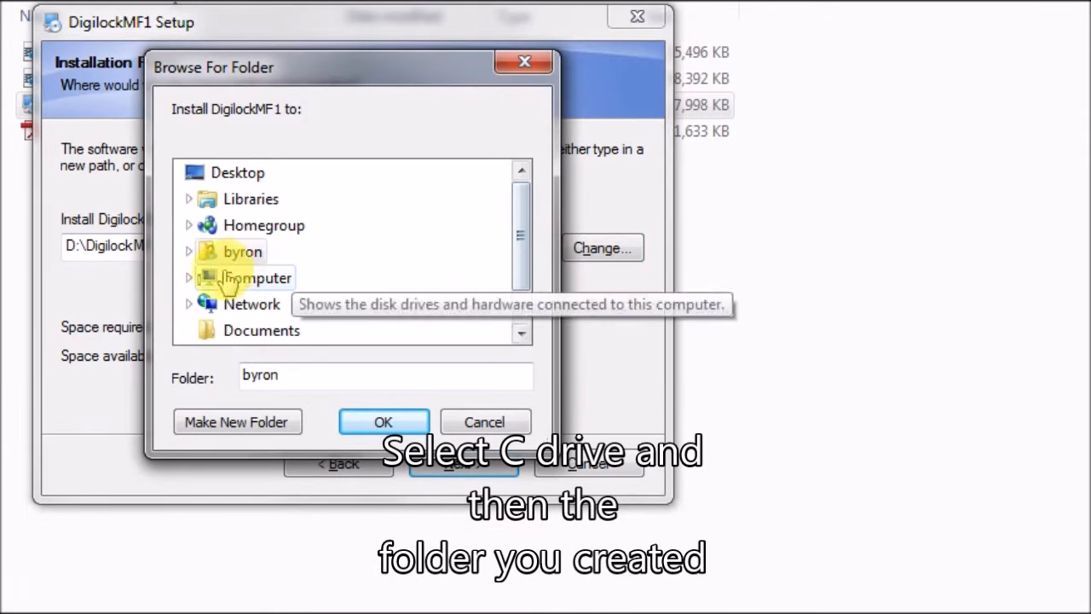
left_click(189, 278)
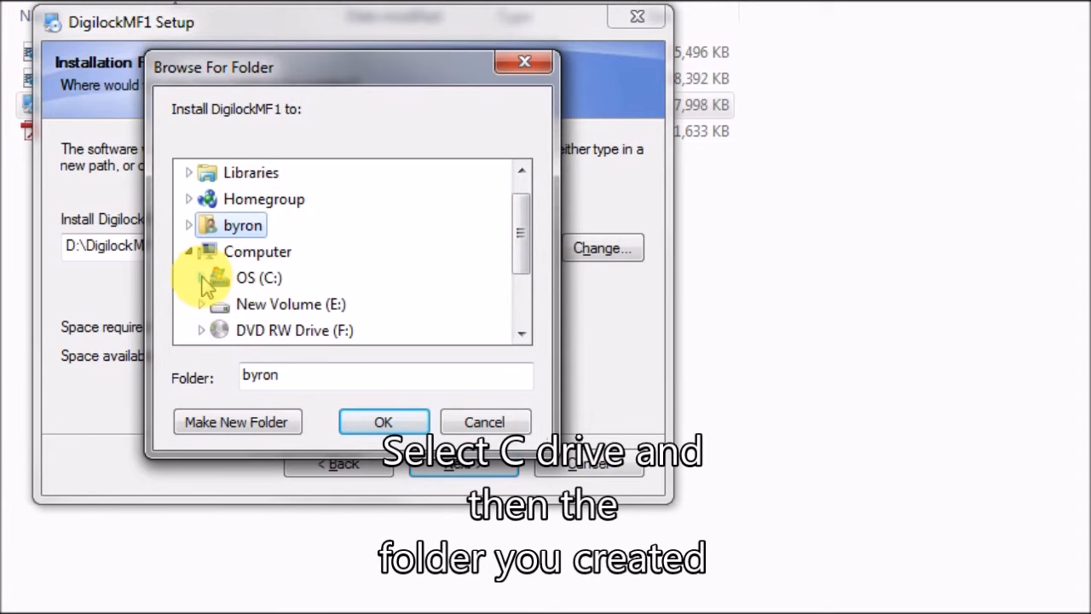
left_click(201, 277)
left_click_drag(521, 209, 528, 257)
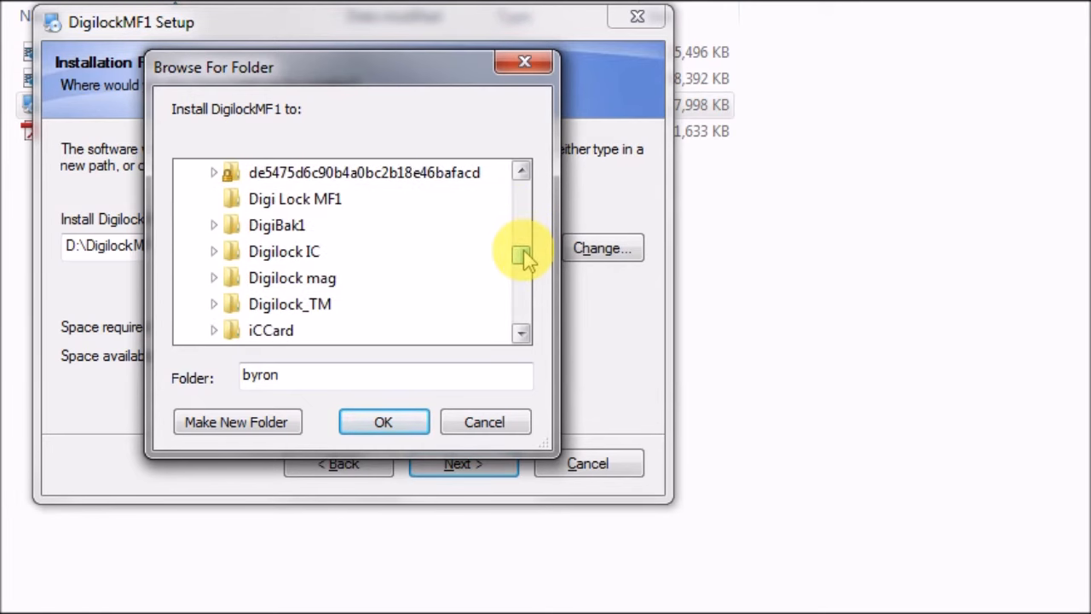
left_click(317, 205)
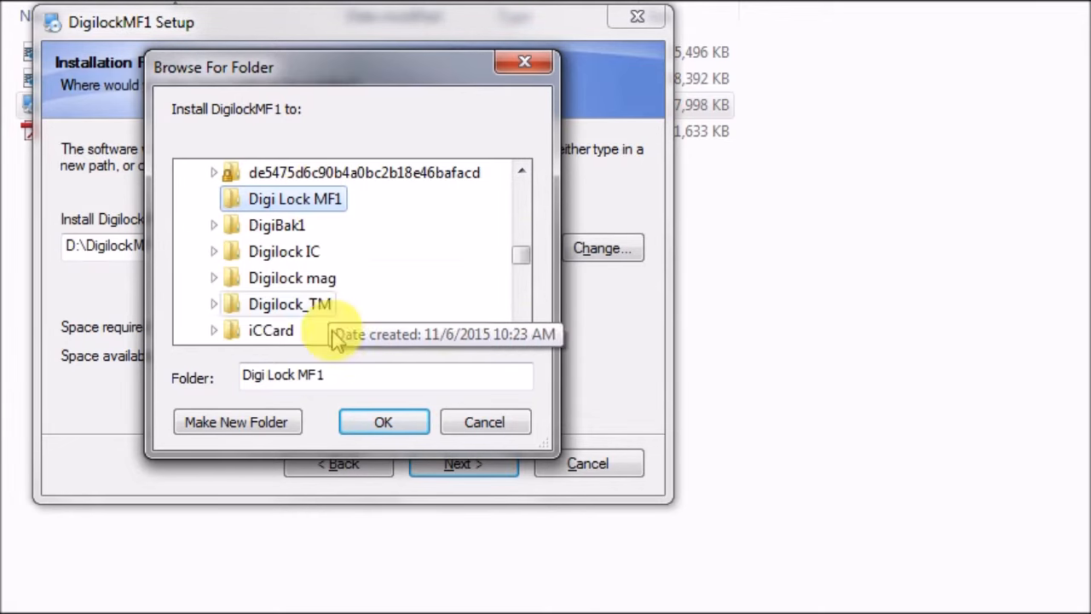
left_click(379, 421)
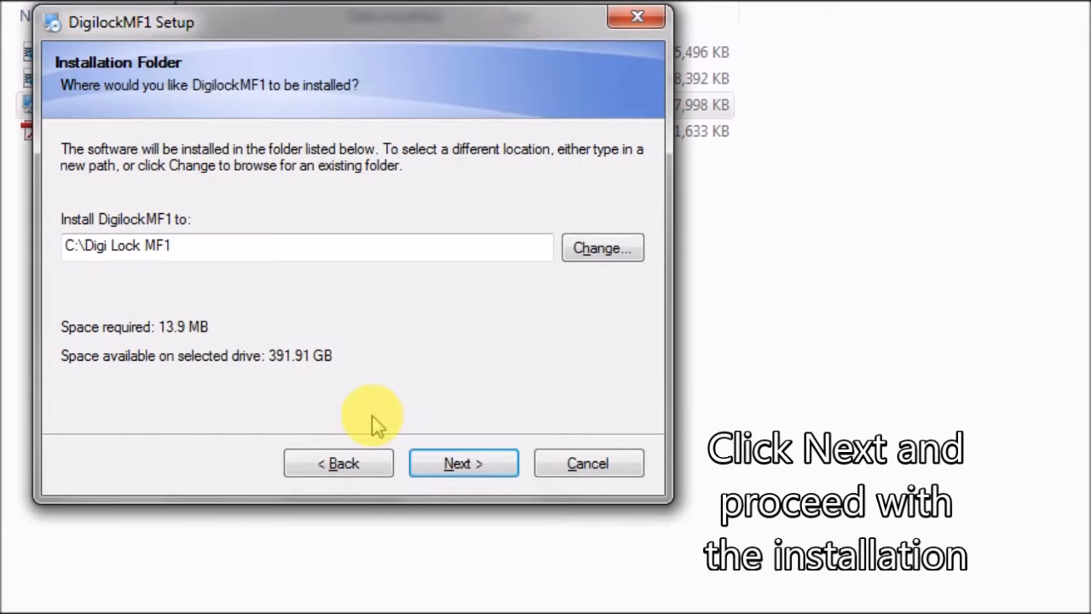
- Complete the DigilockMF1 installation, keeping the Digilock shortcut folder and shortcuts for the current user only
left_click(457, 465)
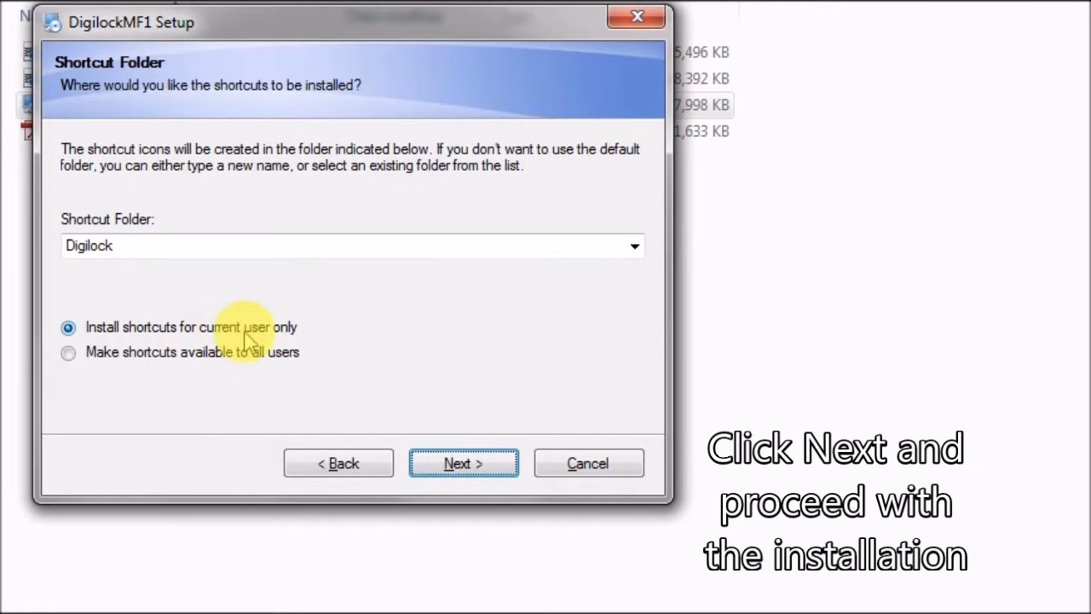
left_click(455, 469)
left_click(461, 471)
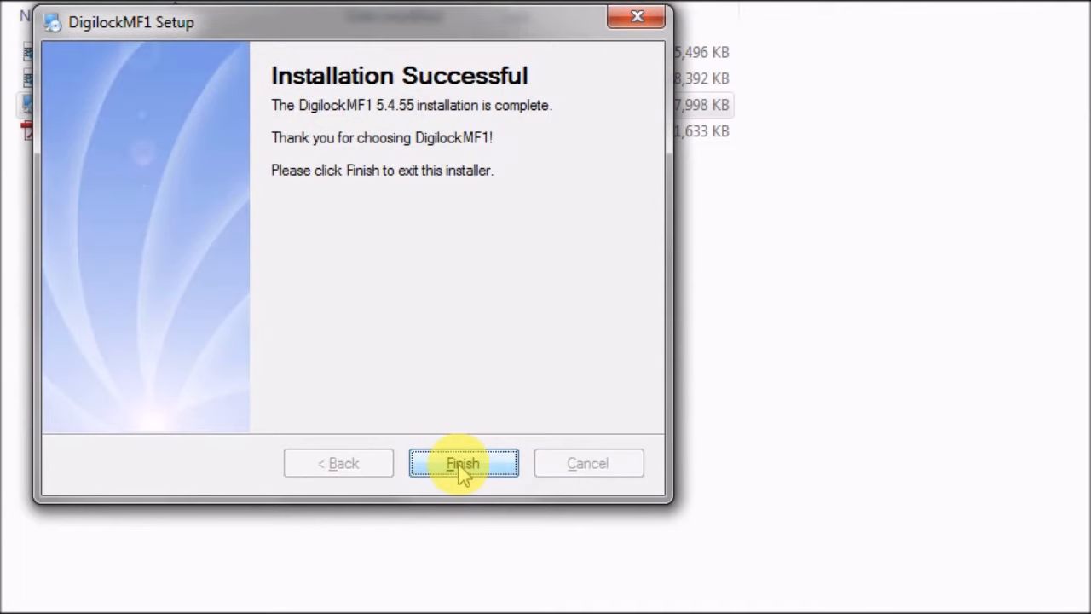
left_click(461, 465)
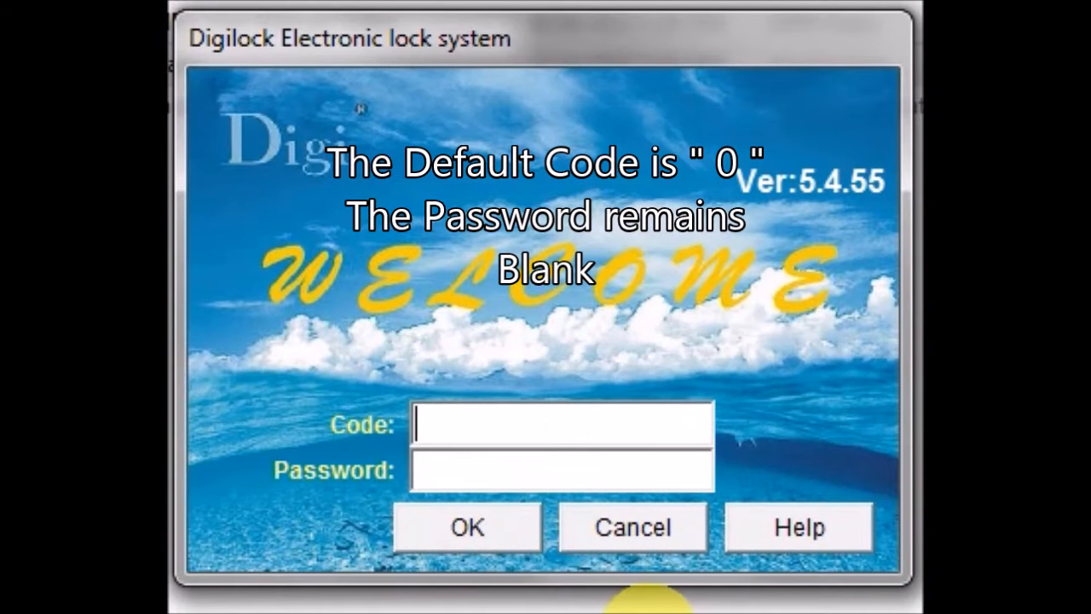
- Log in to the Digilock Electronic lock system with operator code 0, leaving the password blank
type("0")
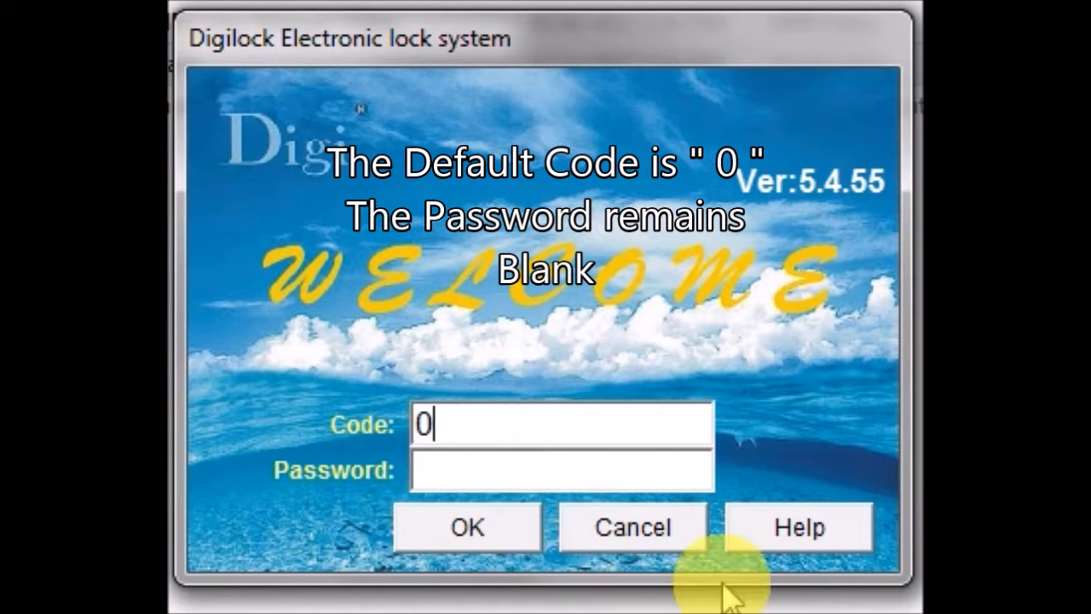
left_click(474, 530)
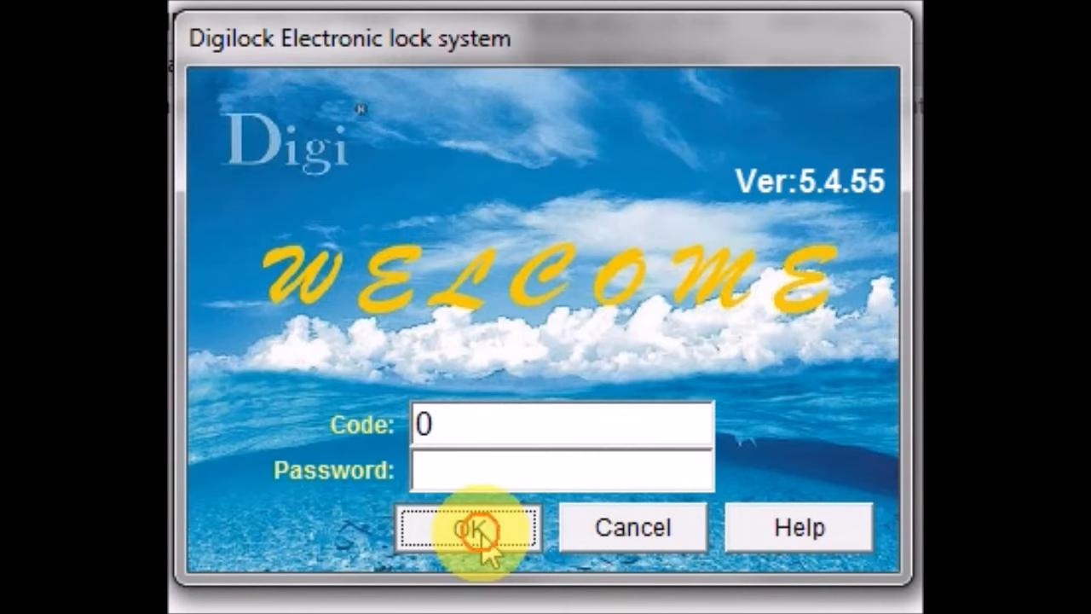
left_click(475, 531)
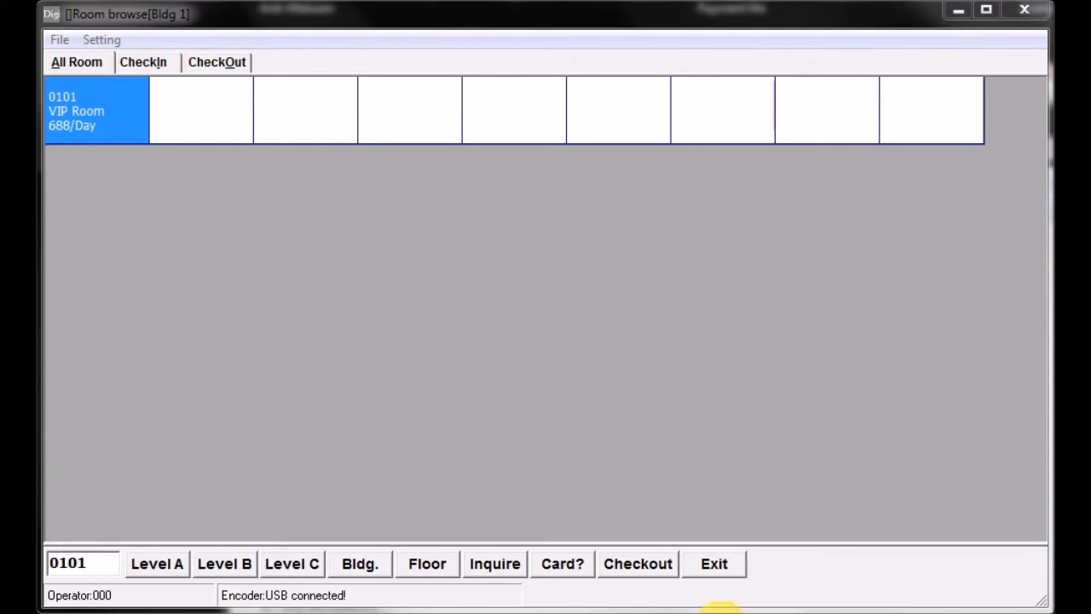
- Start a new operator record from the hotel settings and give it code 1
left_click(561, 563)
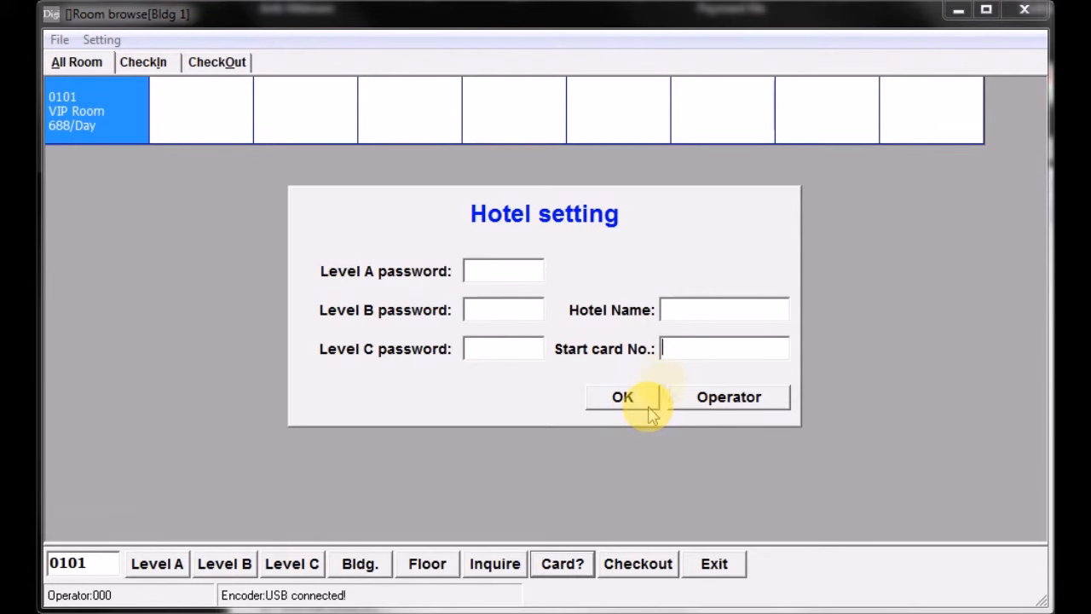
left_click(731, 398)
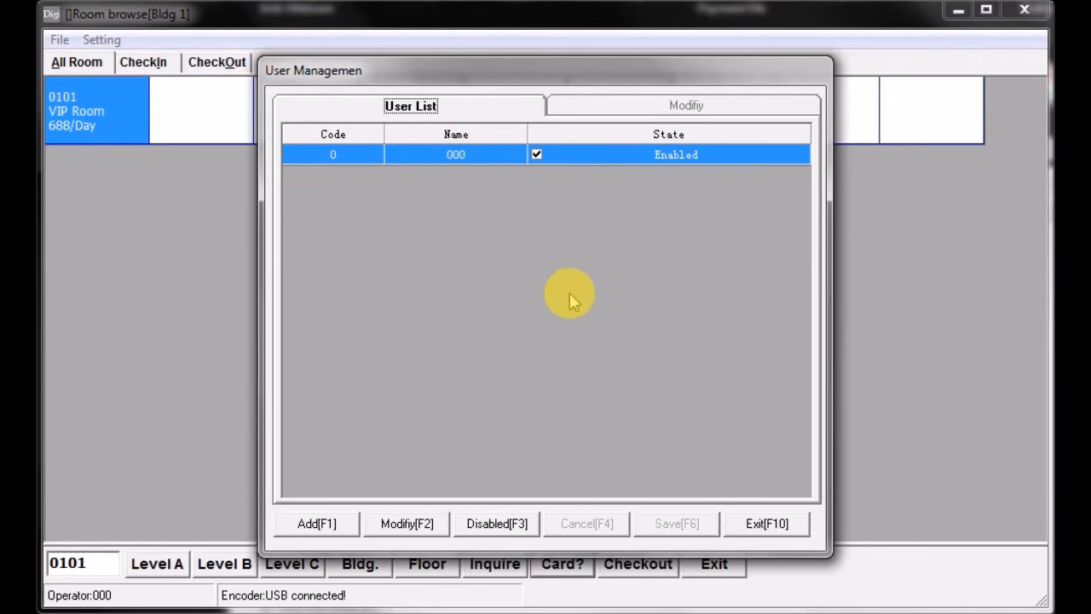
left_click(320, 523)
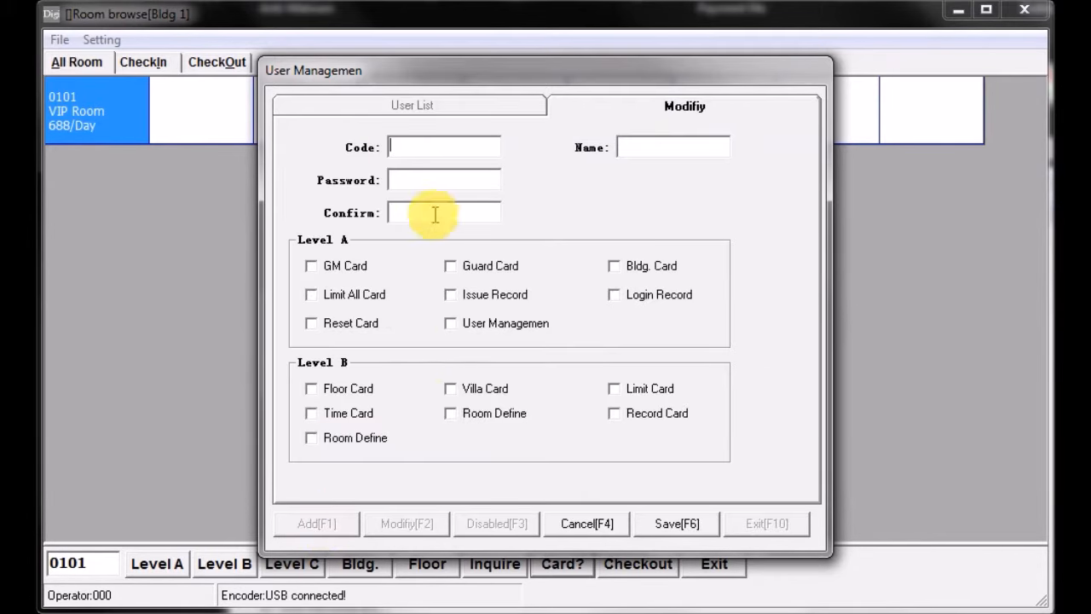
left_click(422, 153)
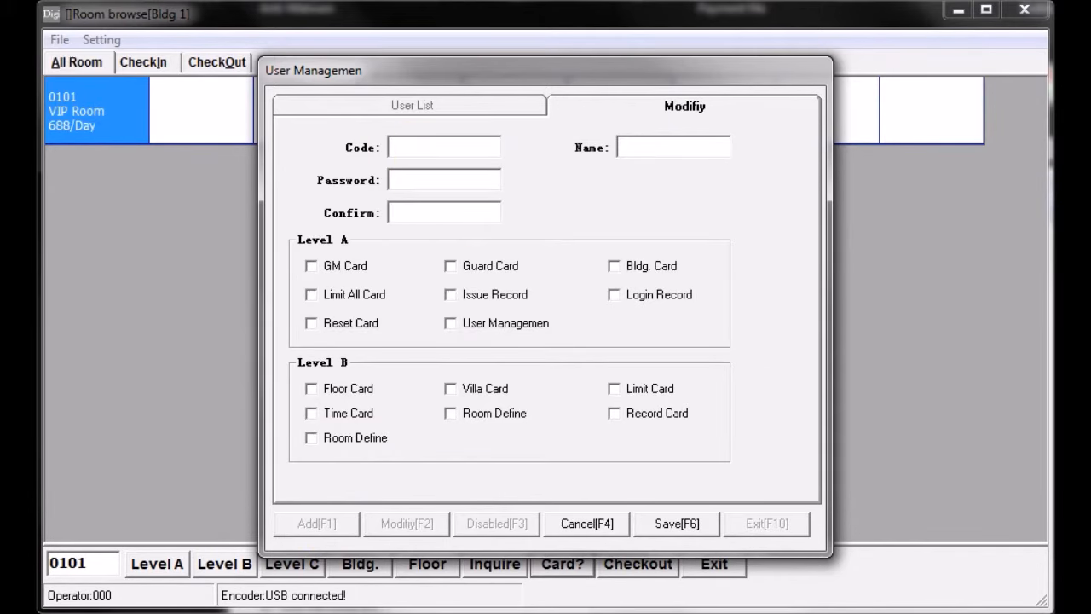
type("1")
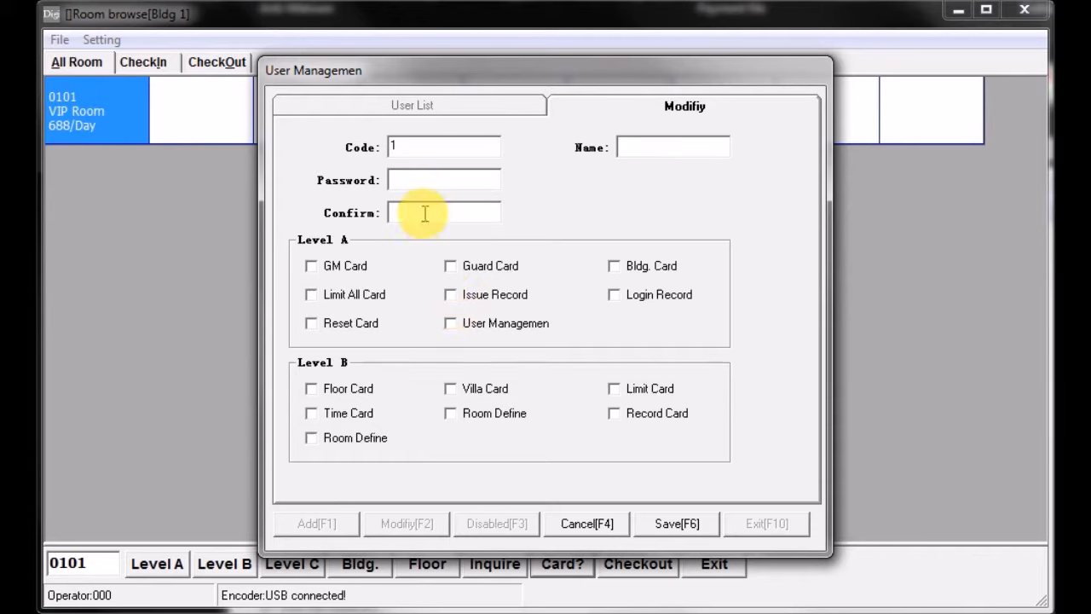
- Enter and confirm the new operator's password and fill in the operator's name
left_click(415, 180)
type("123")
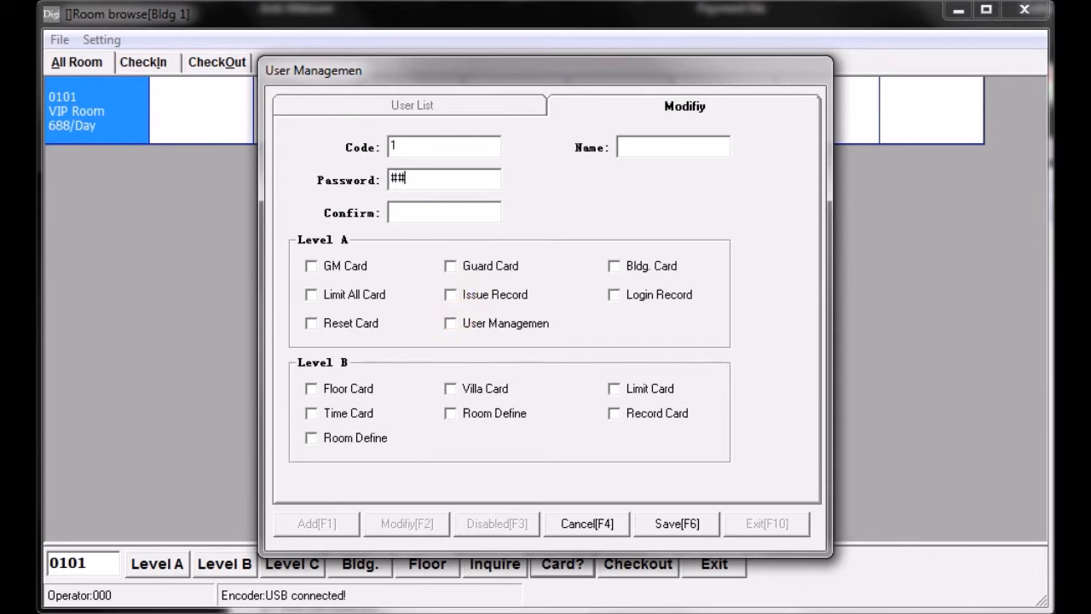
left_click(411, 214)
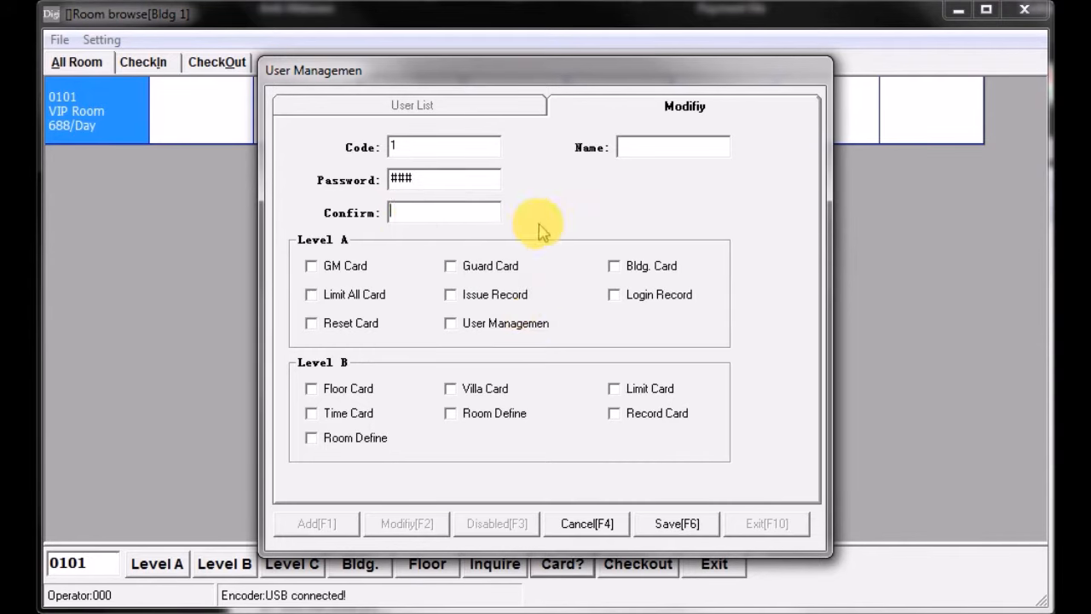
type("123")
left_click(672, 146)
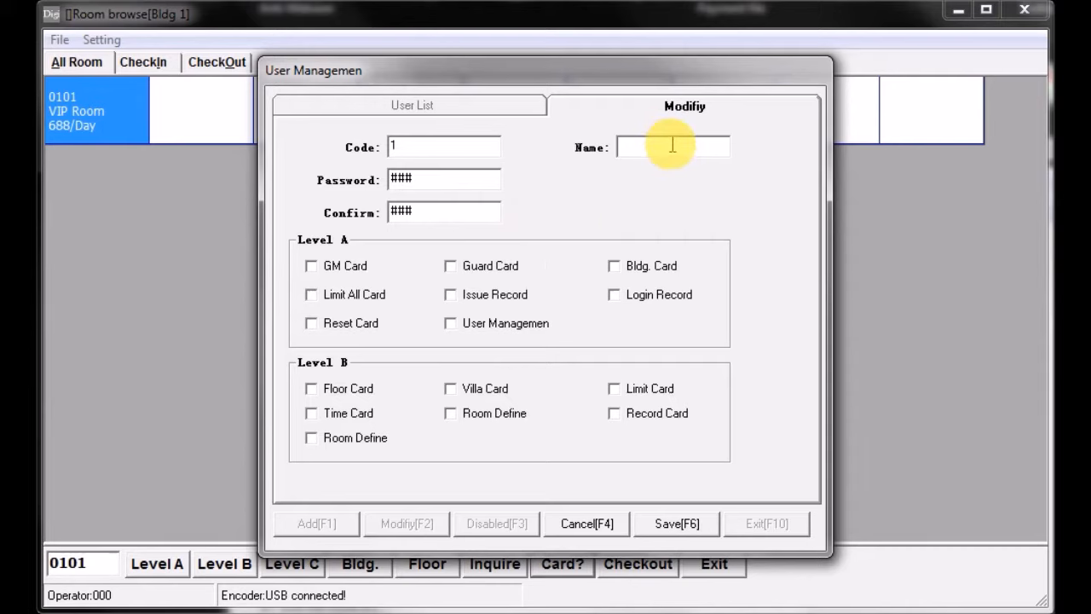
type("John")
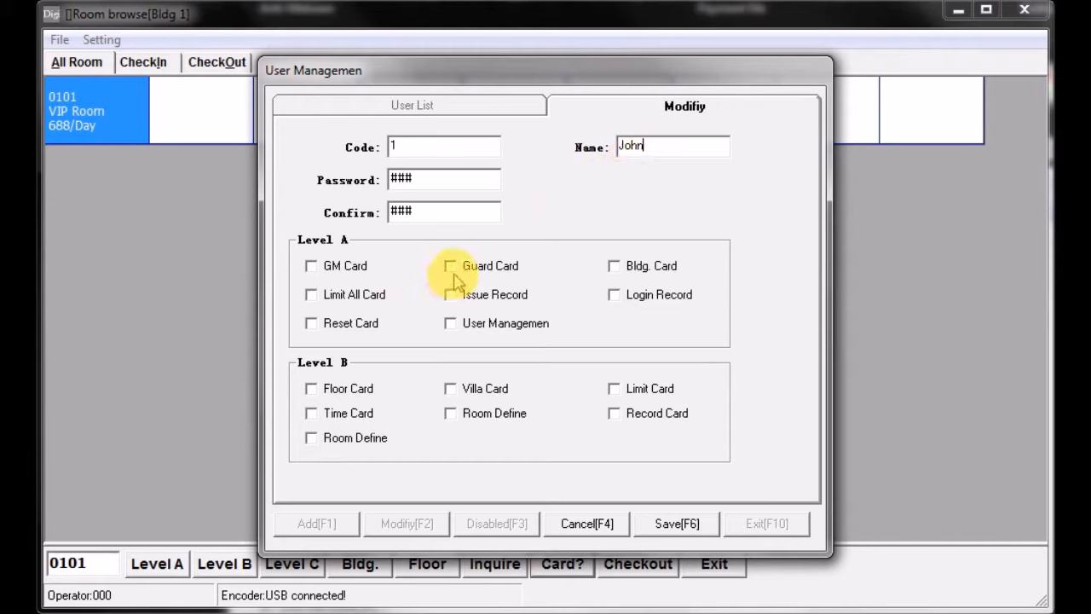
- Grant the new operator all Level A and Level B permissions and save the record
left_click(311, 389)
left_click(312, 413)
left_click(311, 437)
left_click(452, 388)
left_click(450, 413)
left_click(614, 388)
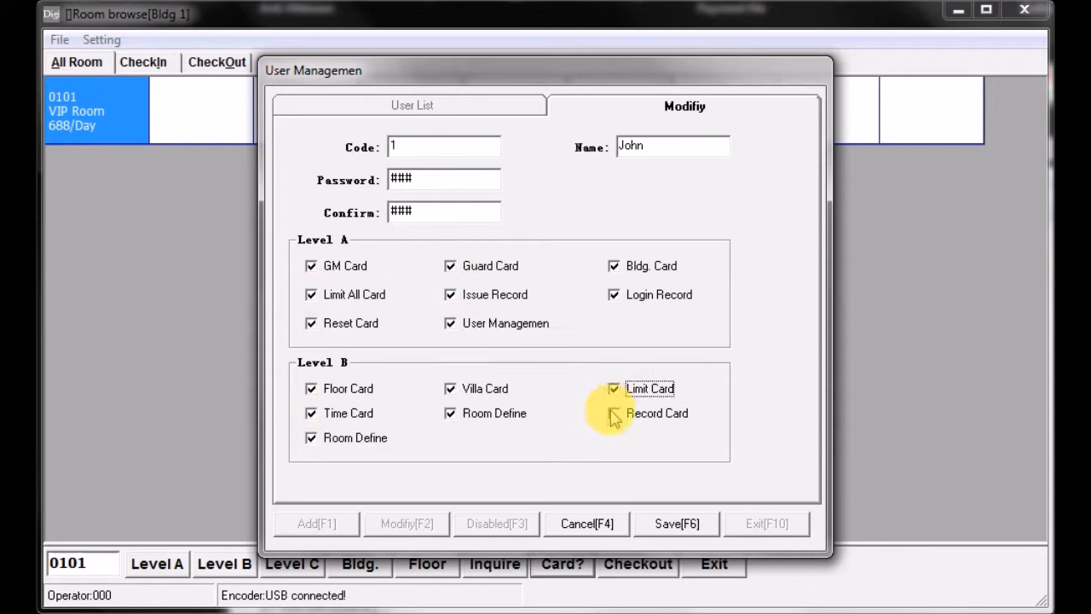
left_click(613, 413)
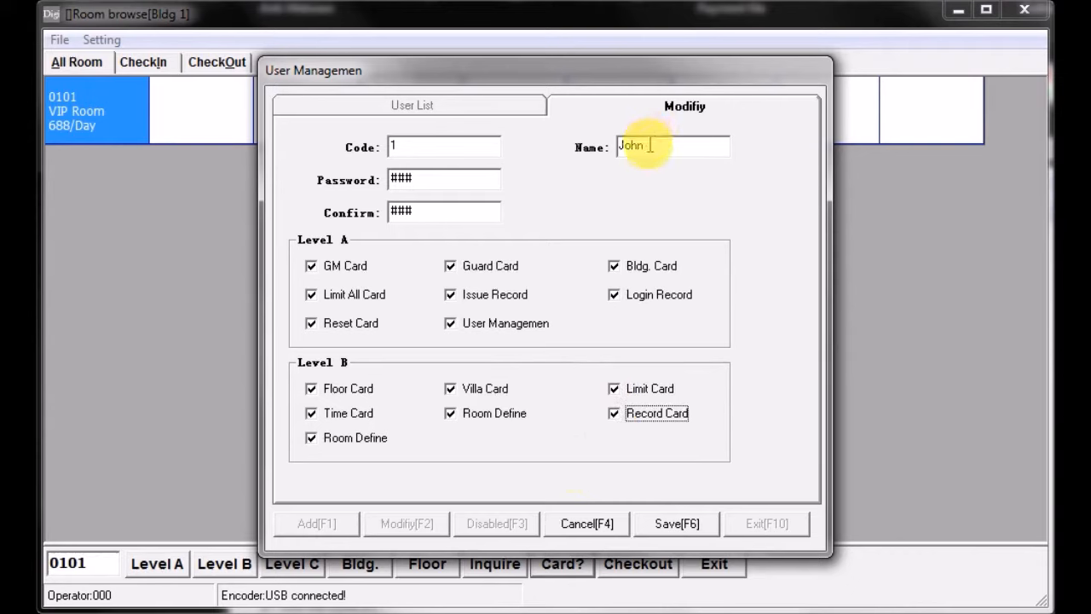
left_click(682, 527)
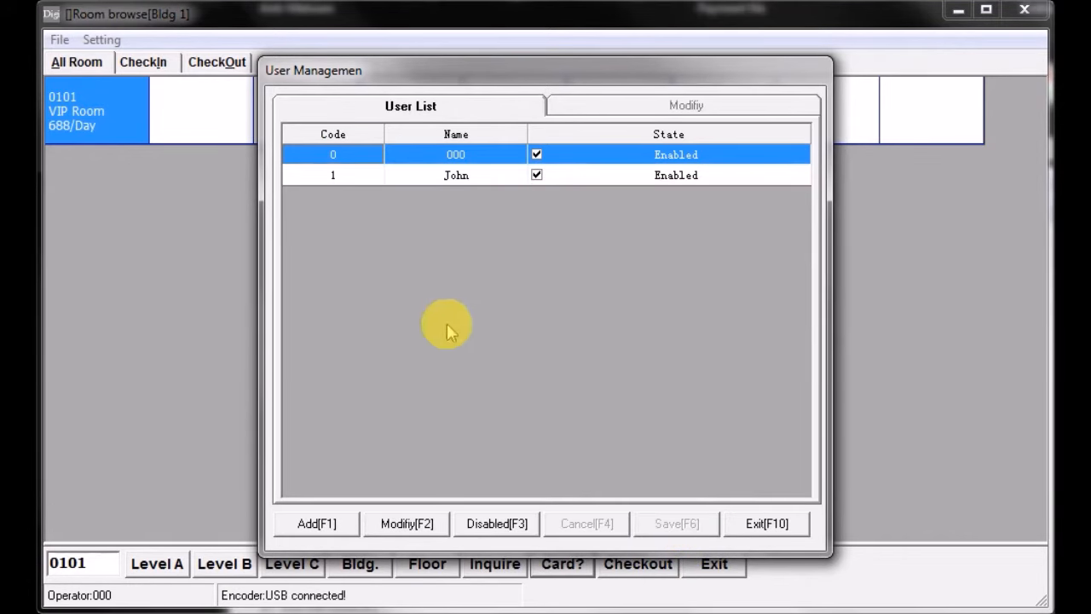
- Add an operator with code 2, a name and password, granting Floor Card, Time Card, Villa Card and the Room Define below it, and close hotel settings
left_click(317, 523)
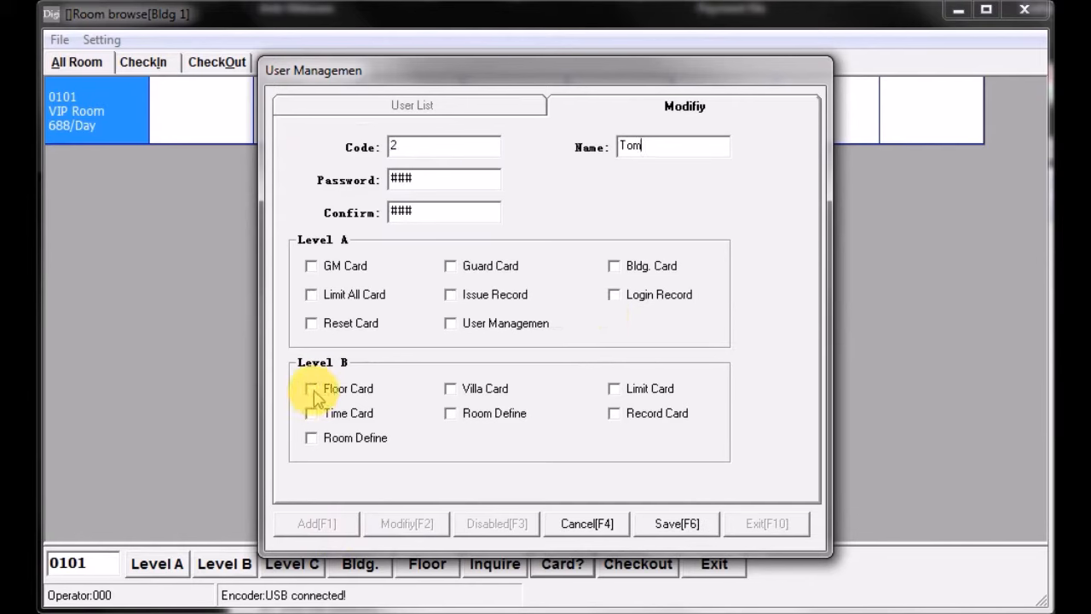
left_click(311, 388)
left_click(334, 418)
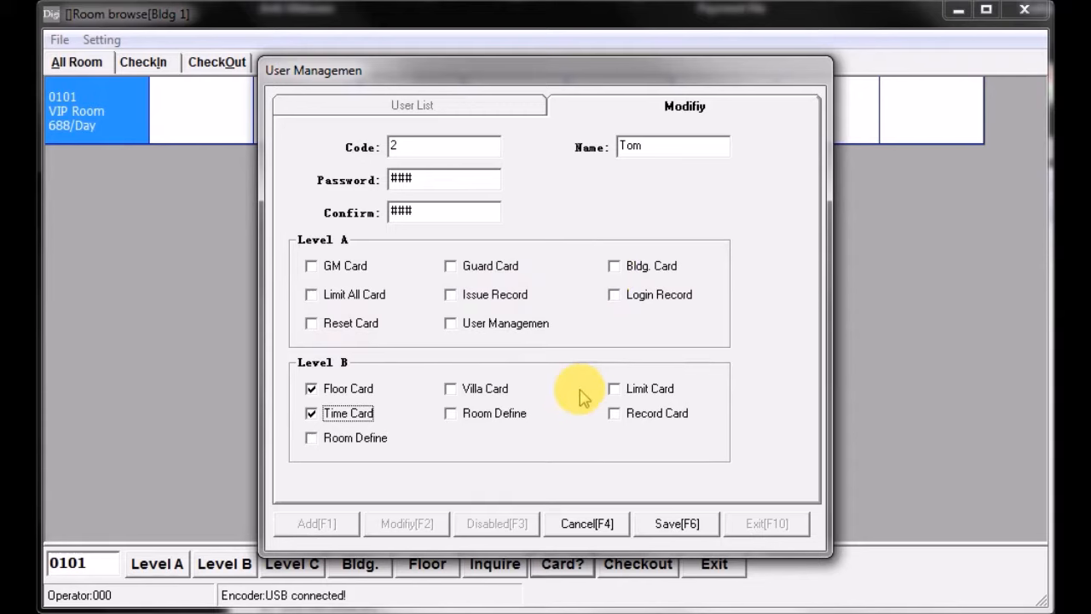
left_click(449, 390)
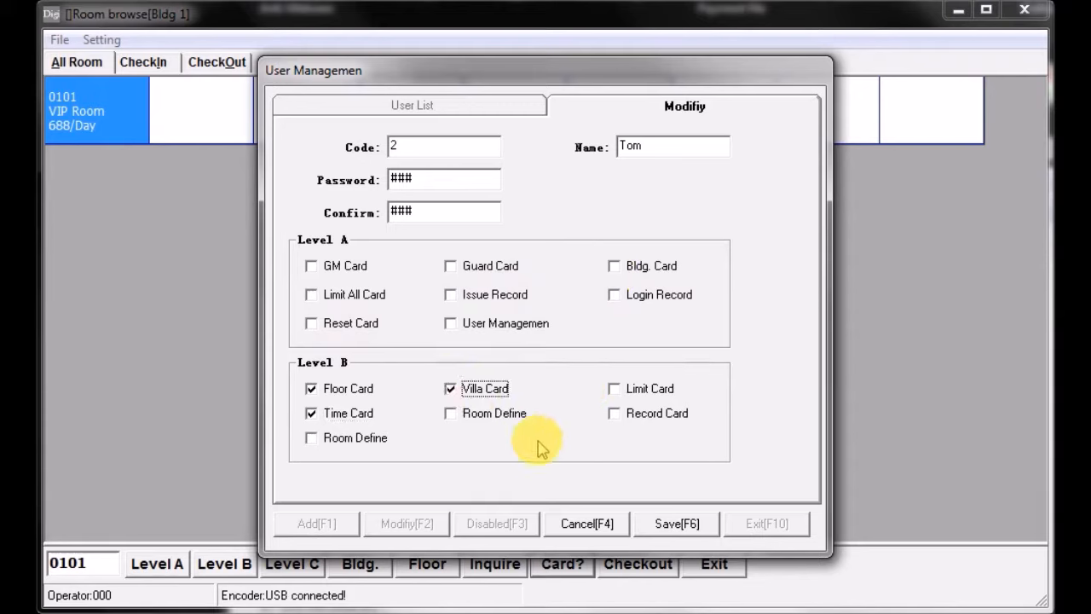
left_click(450, 413)
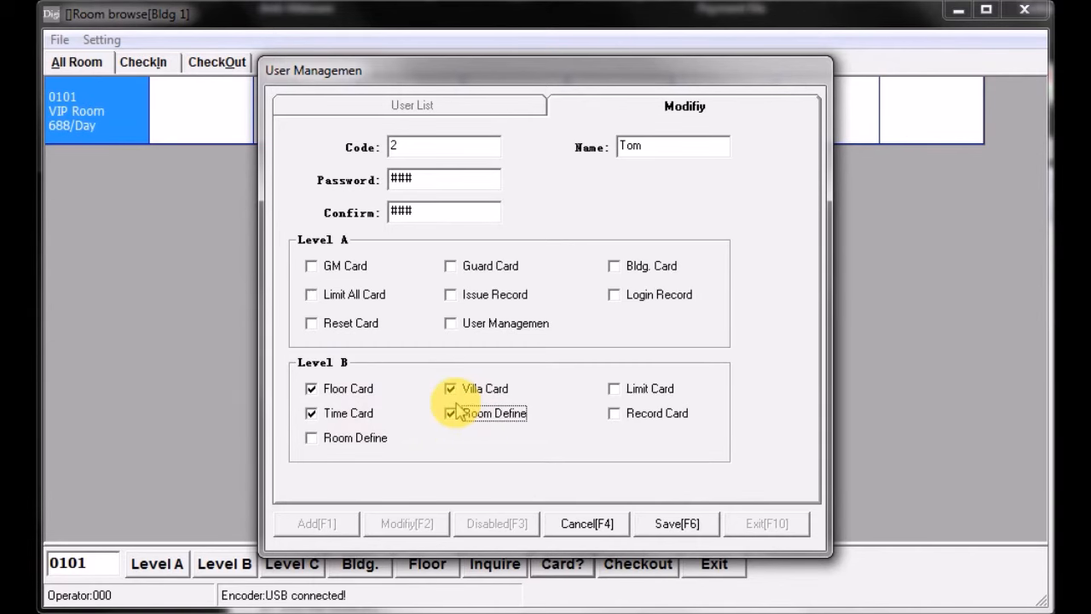
left_click(673, 524)
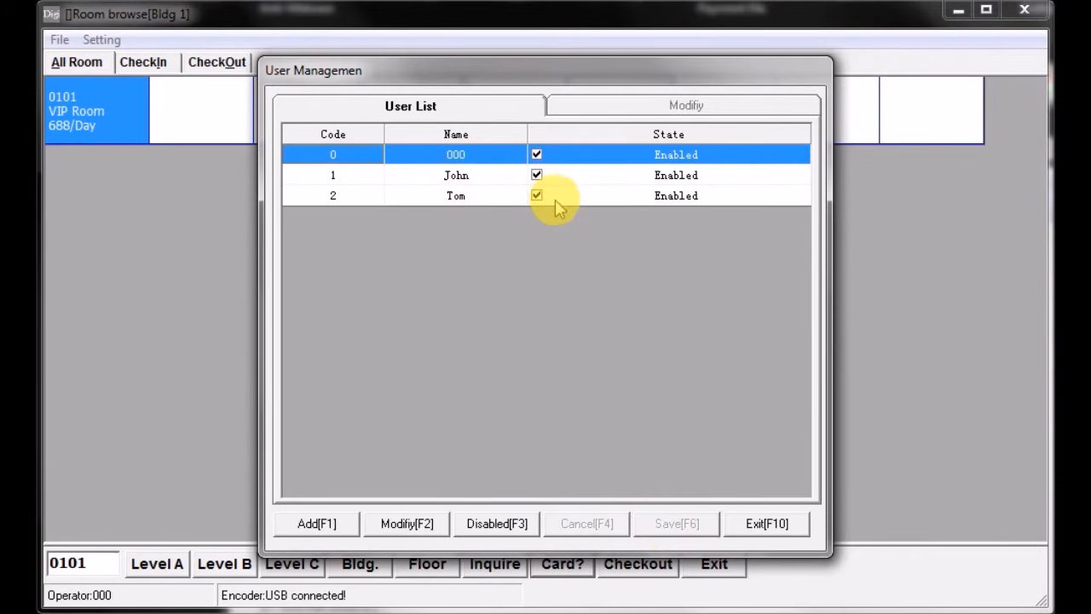
left_click(761, 525)
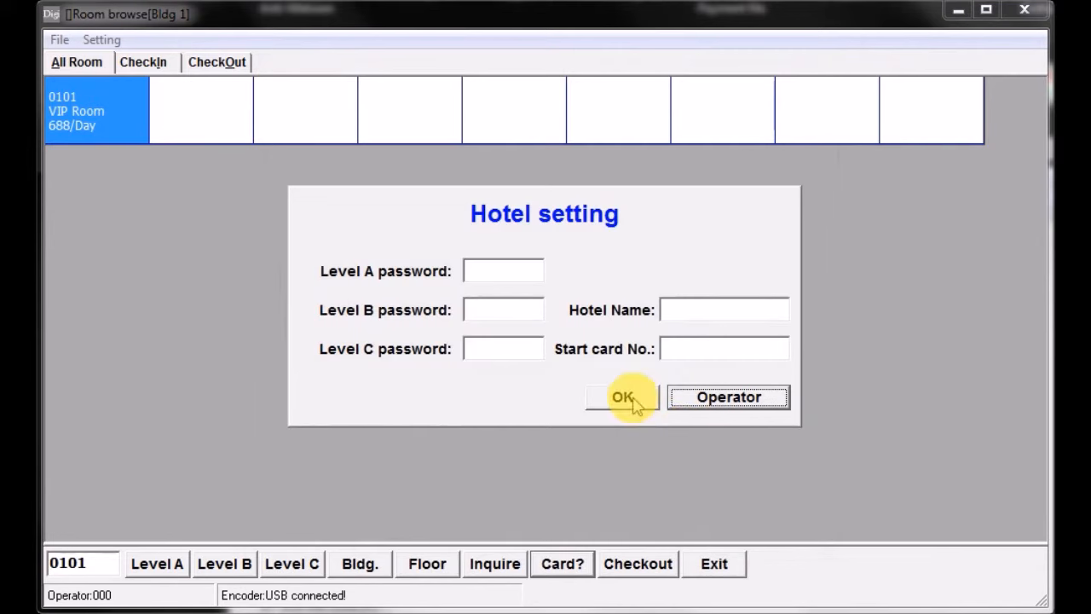
left_click(634, 406)
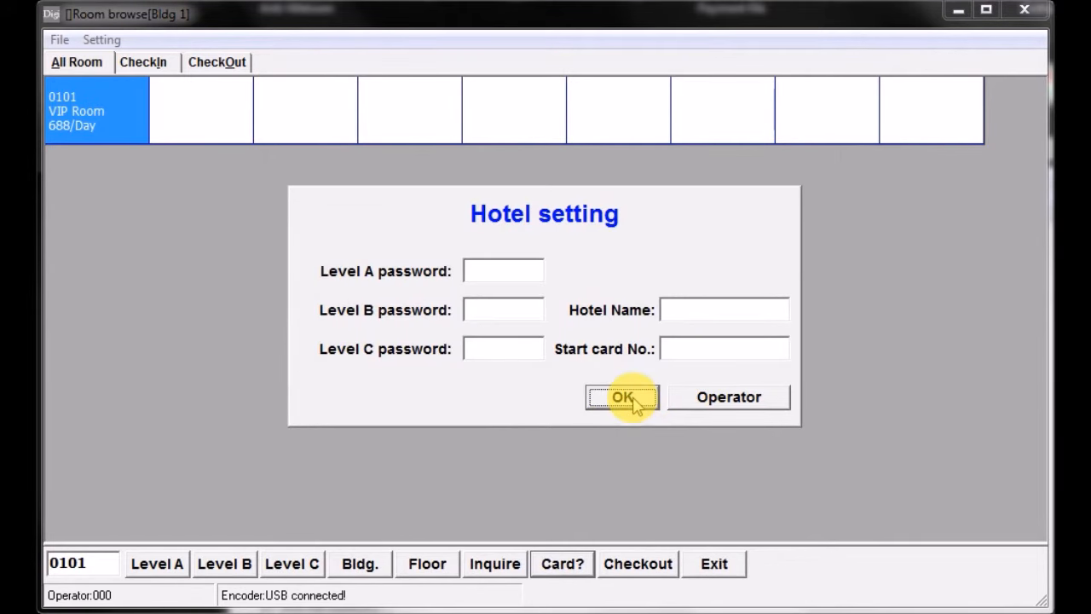
- Log out of the current session, close the file window behind the login, and log in with operator code 1 and its password
left_click(717, 566)
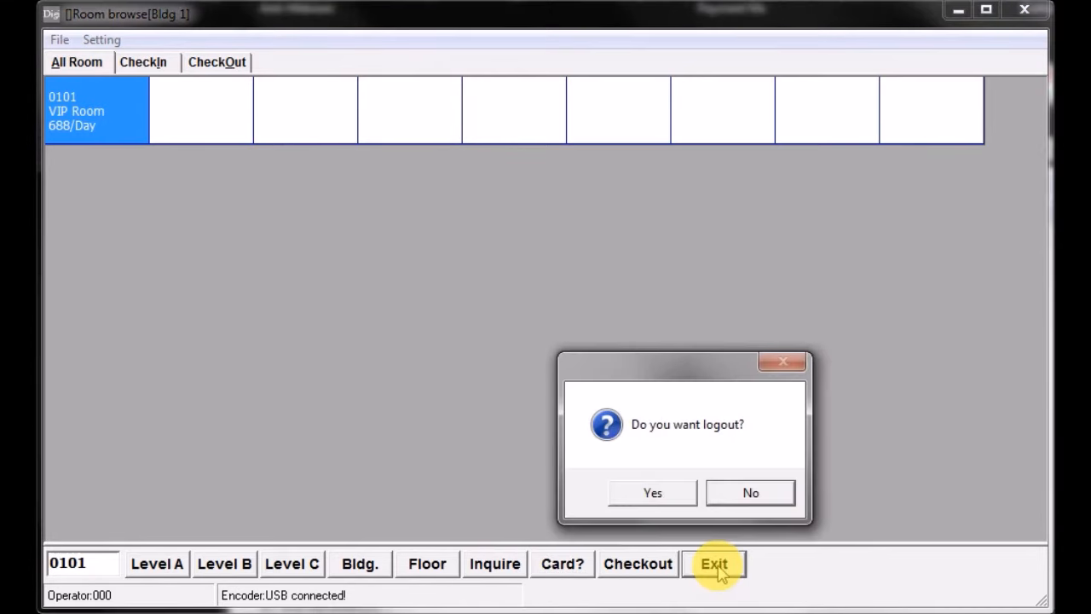
left_click(655, 493)
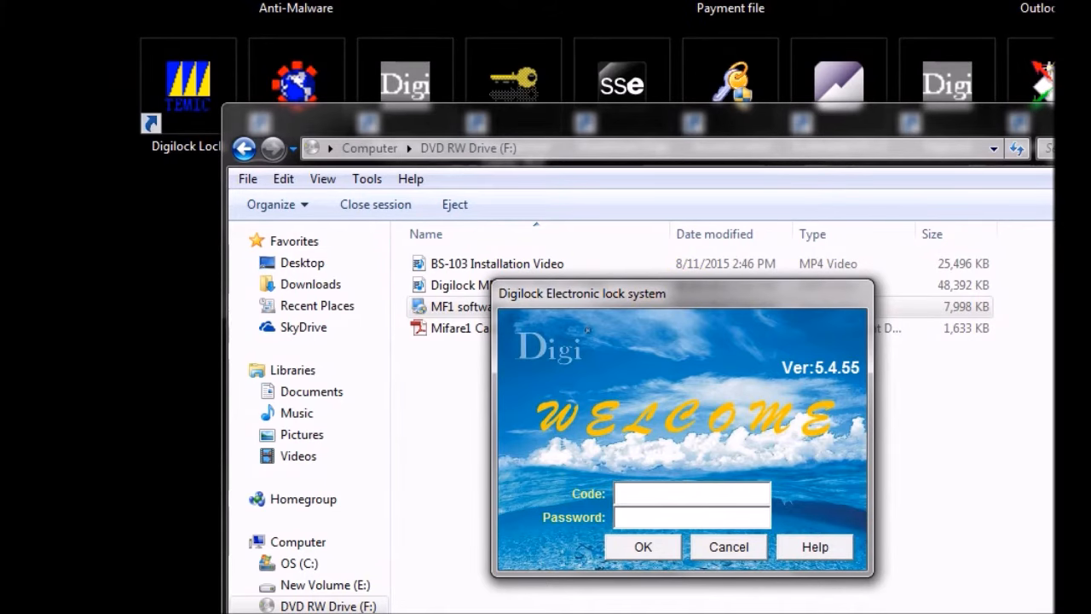
left_click(1055, 114)
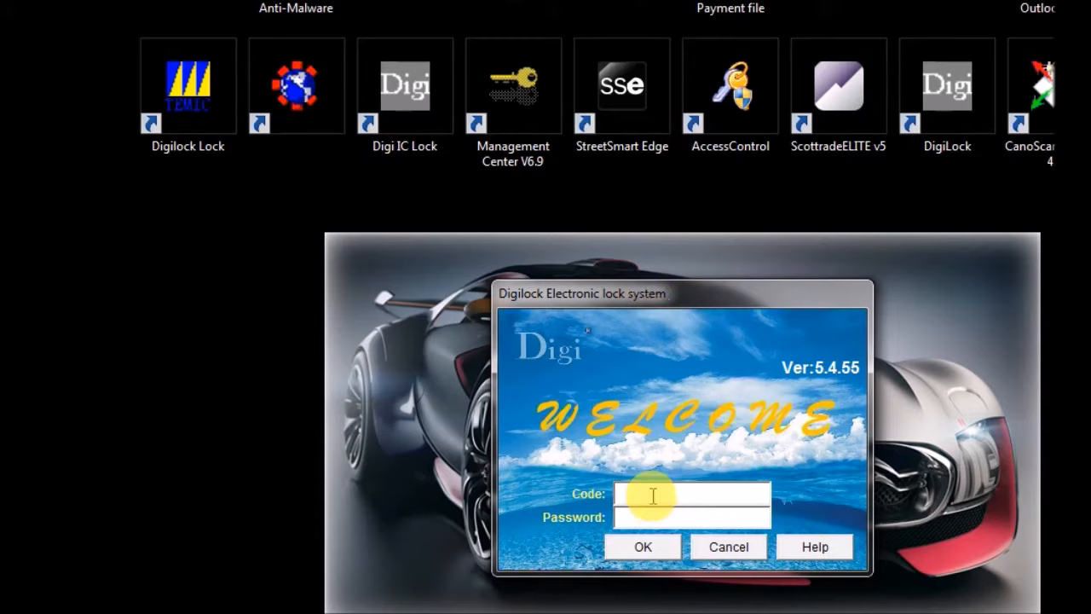
type("1")
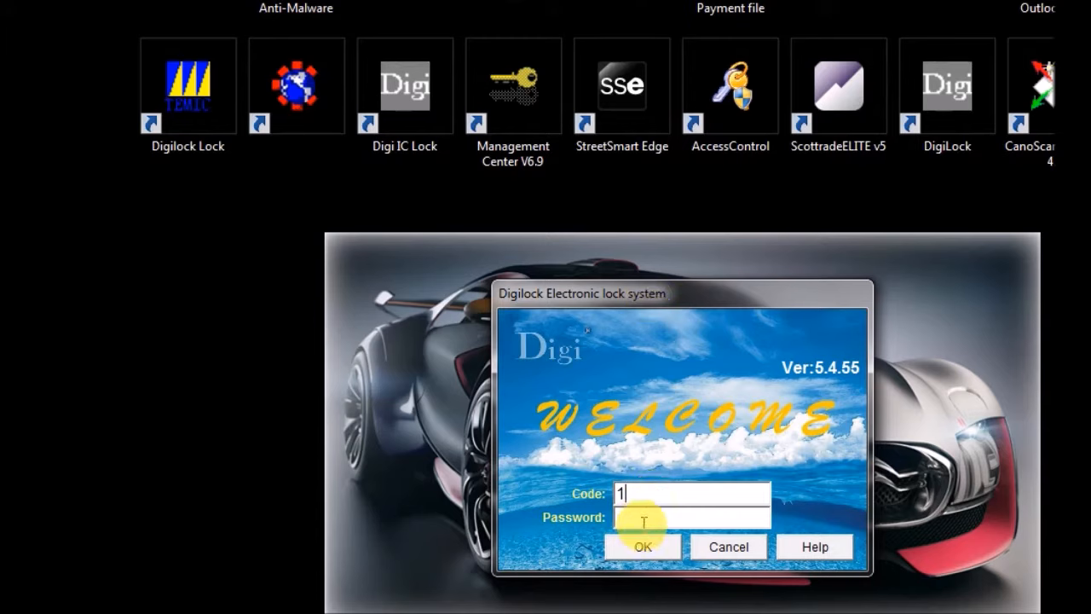
left_click(700, 515)
type("***")
left_click(653, 546)
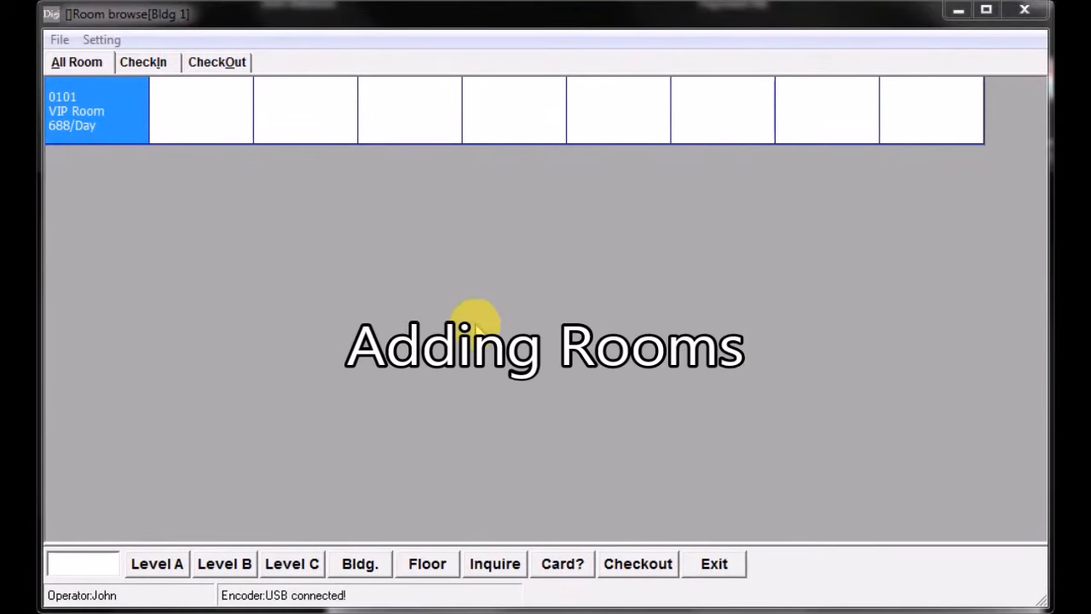
- Open Room Define from the Level B functions and add rooms 0102 through 0106 to floor 1 of Bldg 1
left_click(229, 566)
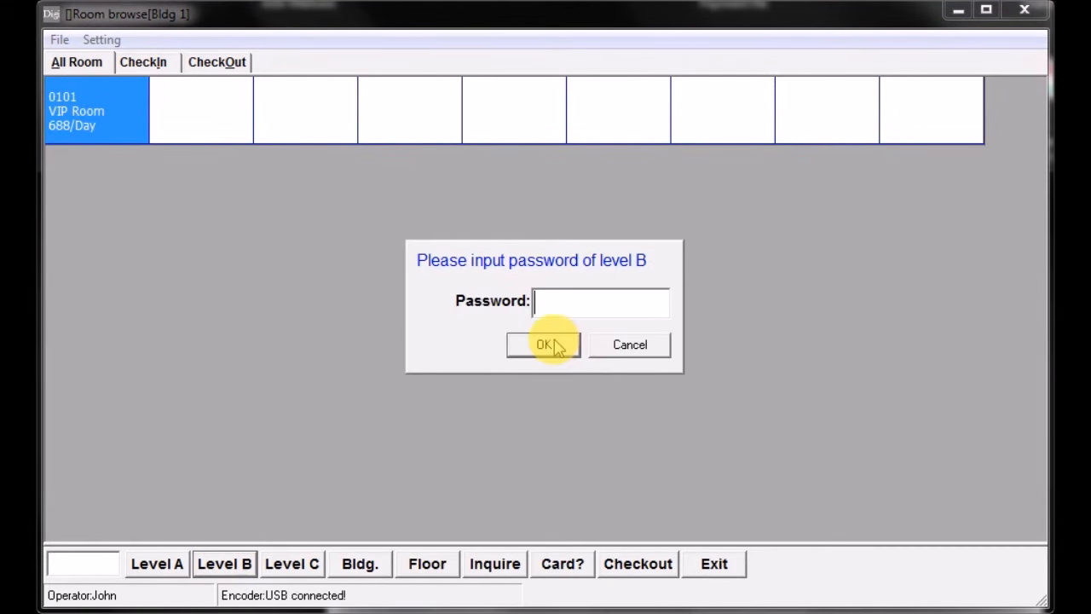
left_click(545, 345)
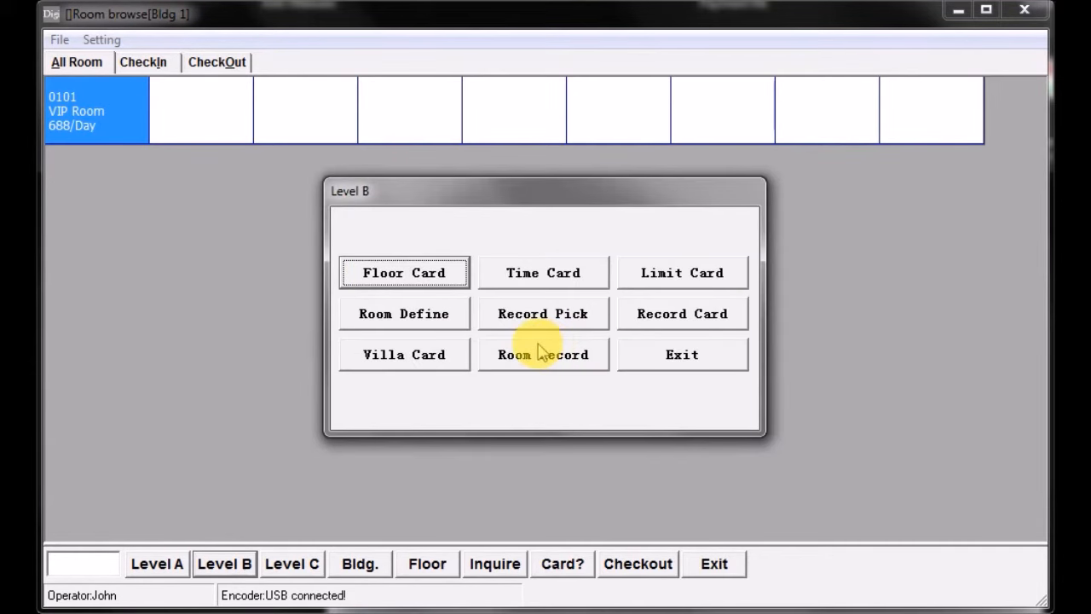
left_click(418, 319)
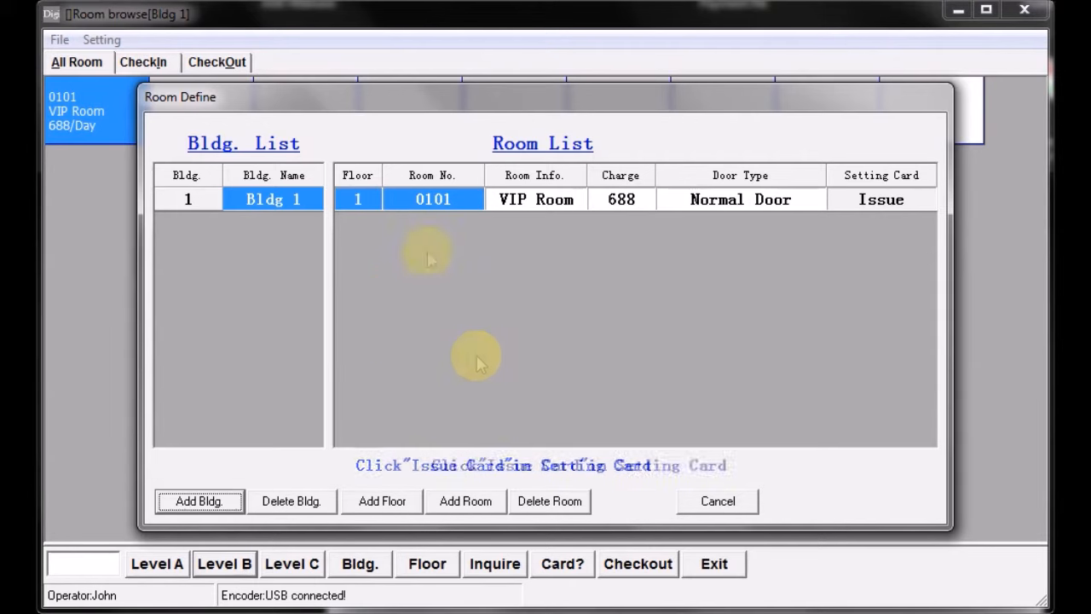
left_click(465, 502)
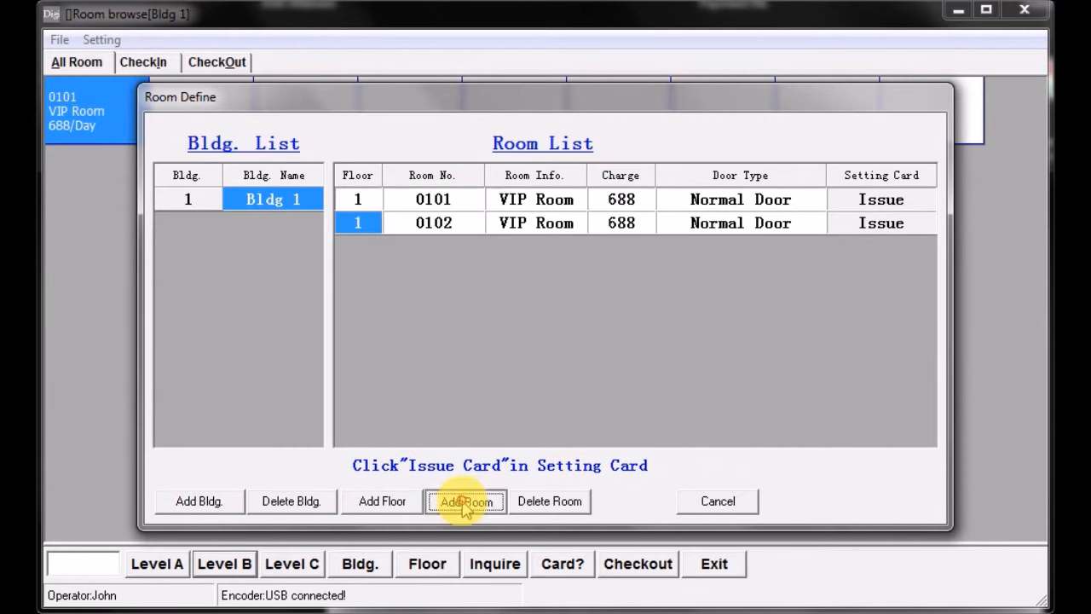
left_click(465, 503)
left_click(466, 503)
left_click(465, 503)
left_click(466, 503)
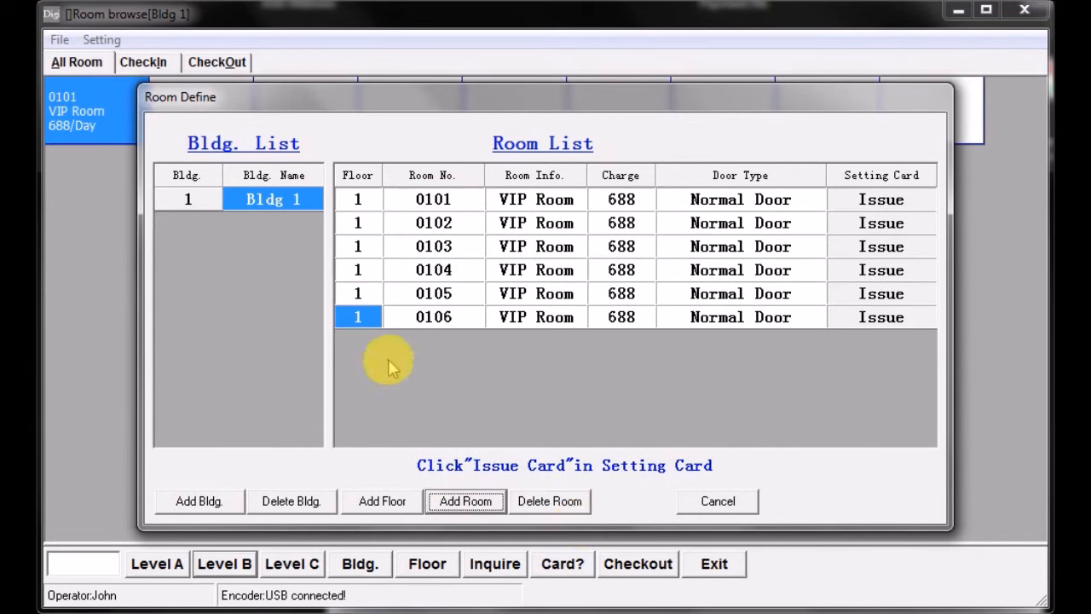
- Add floor 2 with rooms 0201 to 0203 and floor 3 with rooms 0301 and 0302 to Bldg 1
left_click(376, 505)
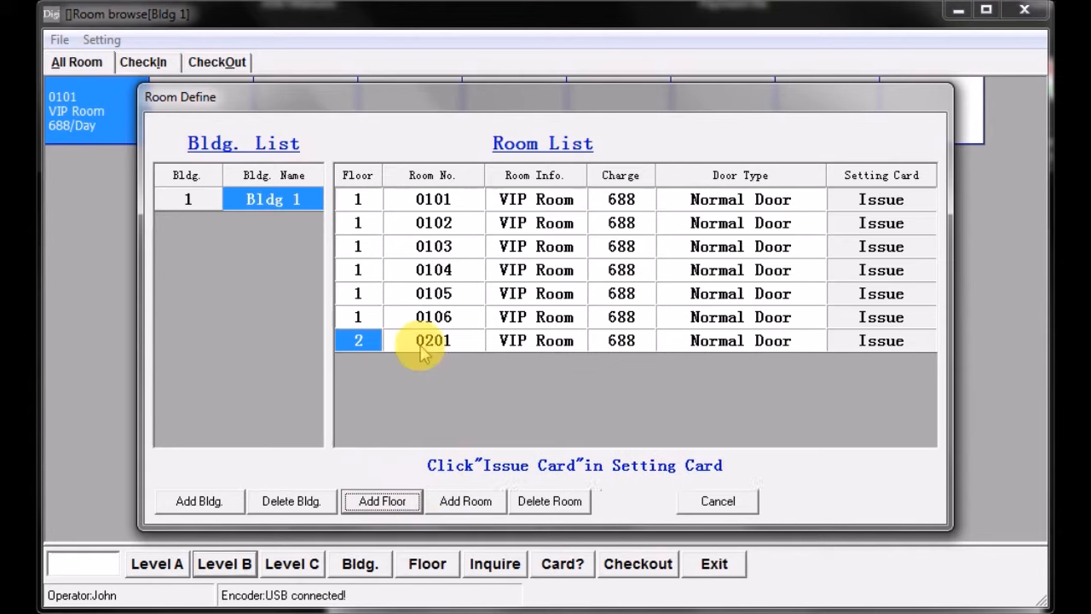
left_click(474, 505)
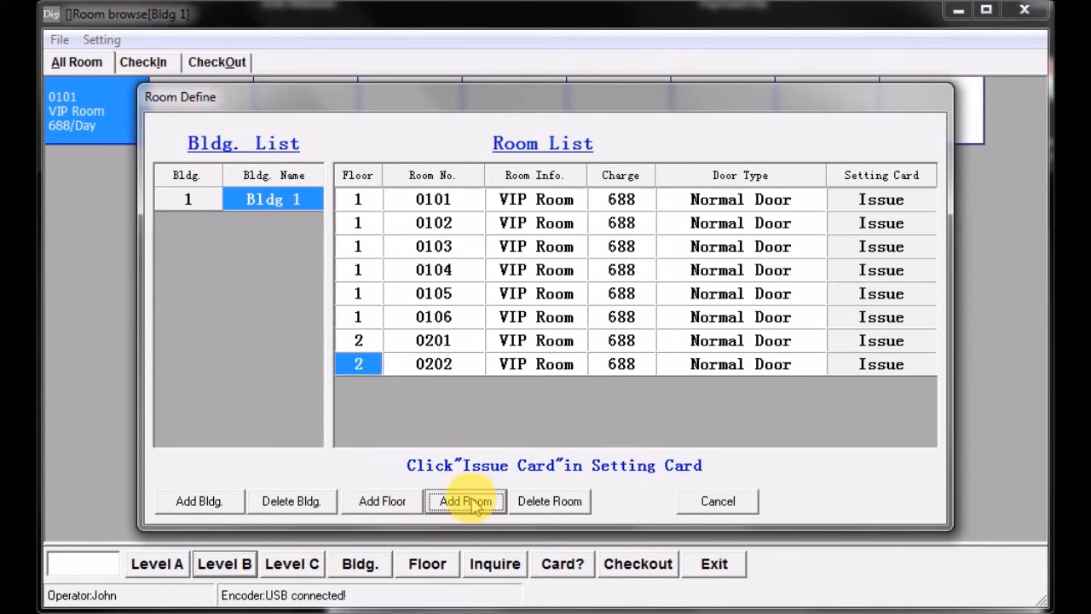
left_click(474, 506)
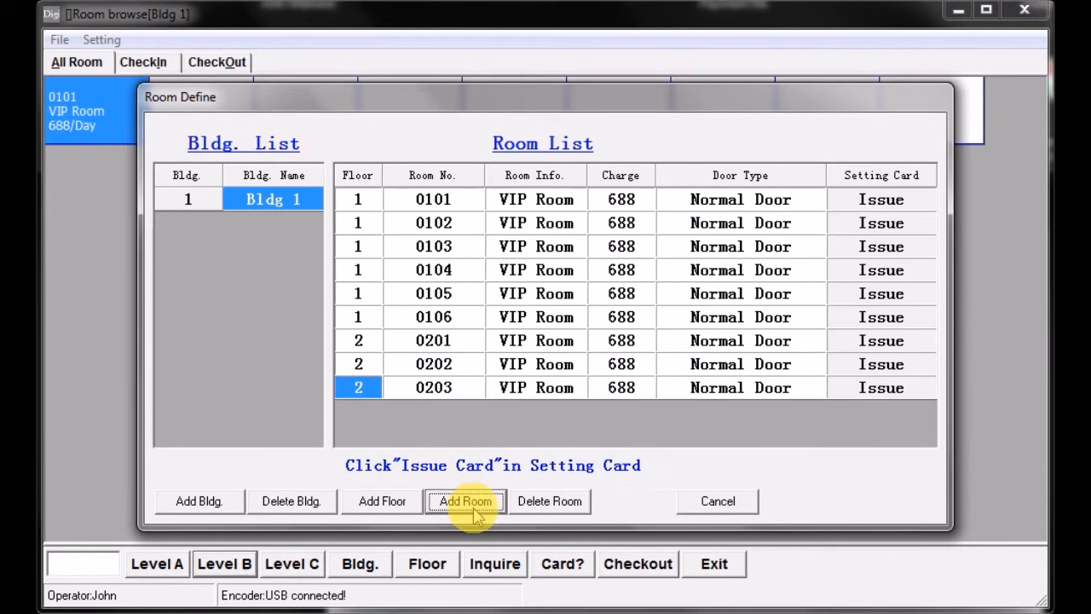
left_click(383, 503)
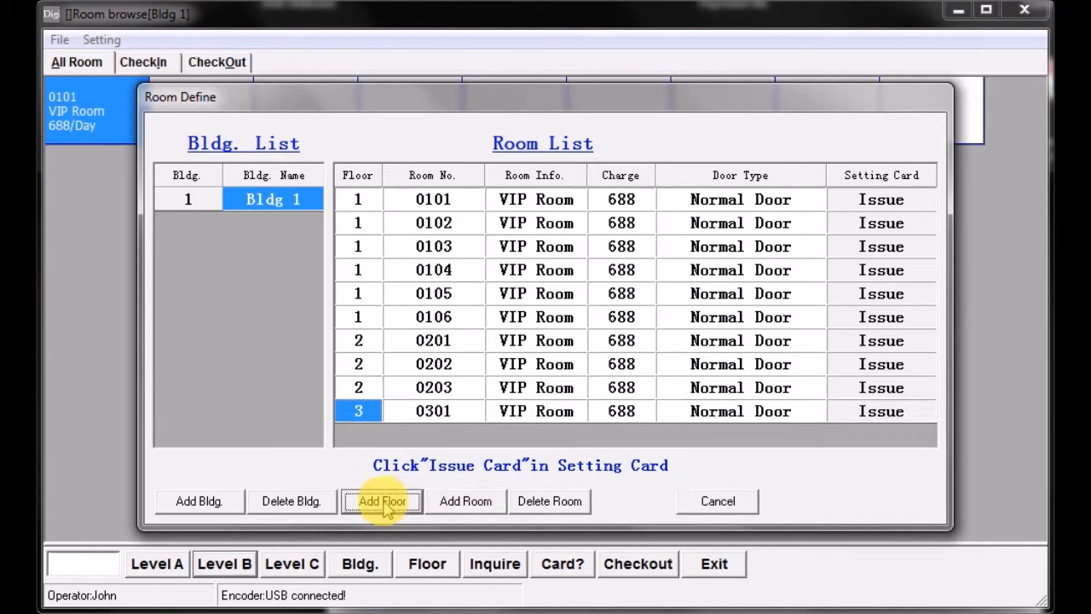
left_click(461, 503)
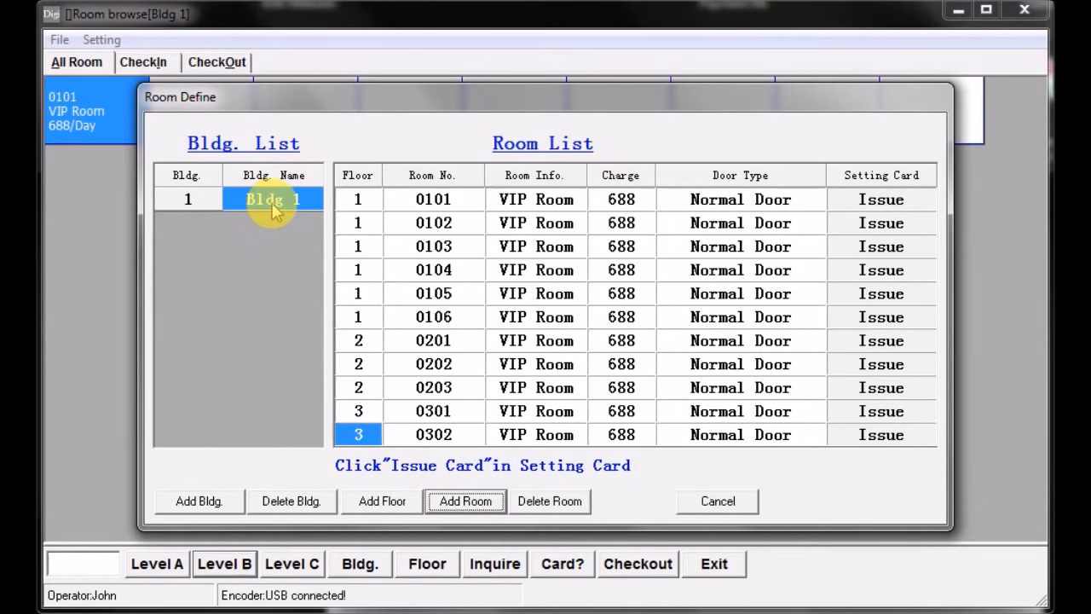
- Add five more buildings to the building list, numbered 2 through 6
left_click(199, 503)
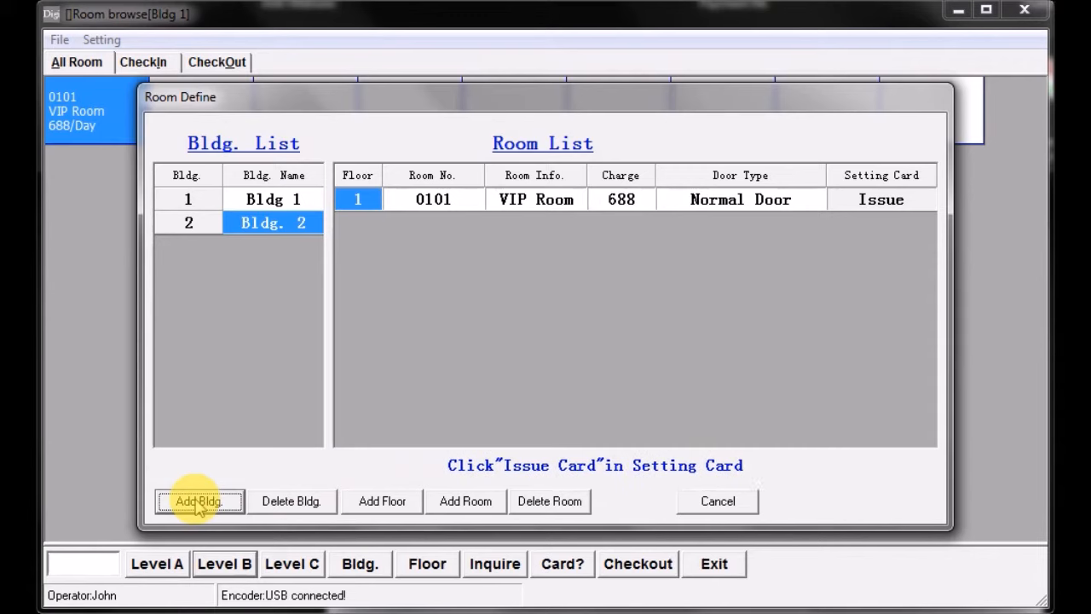
left_click(198, 503)
left_click(199, 503)
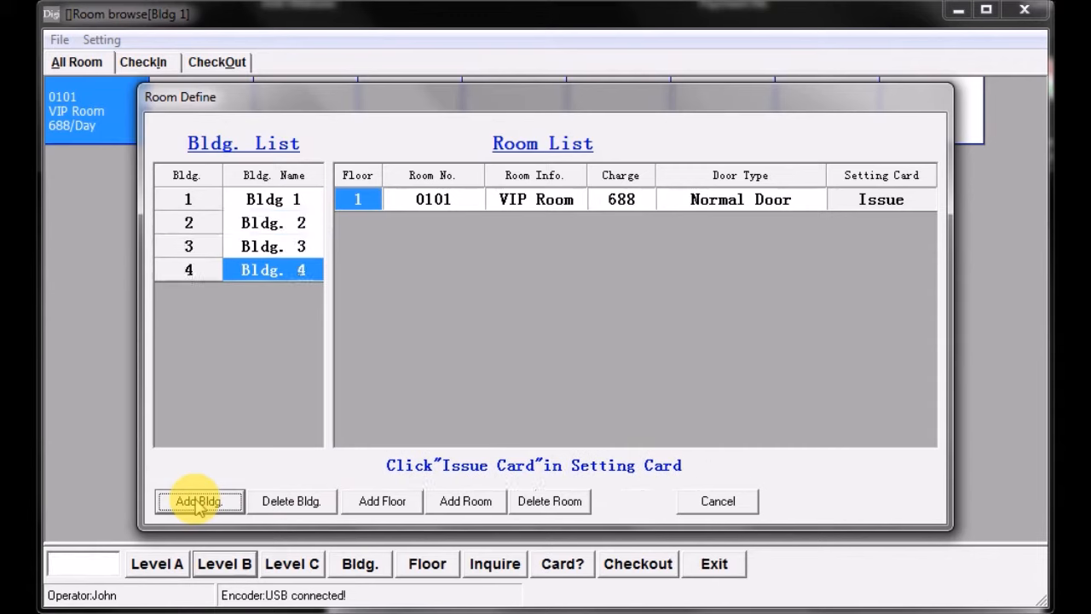
left_click(199, 503)
left_click(199, 503)
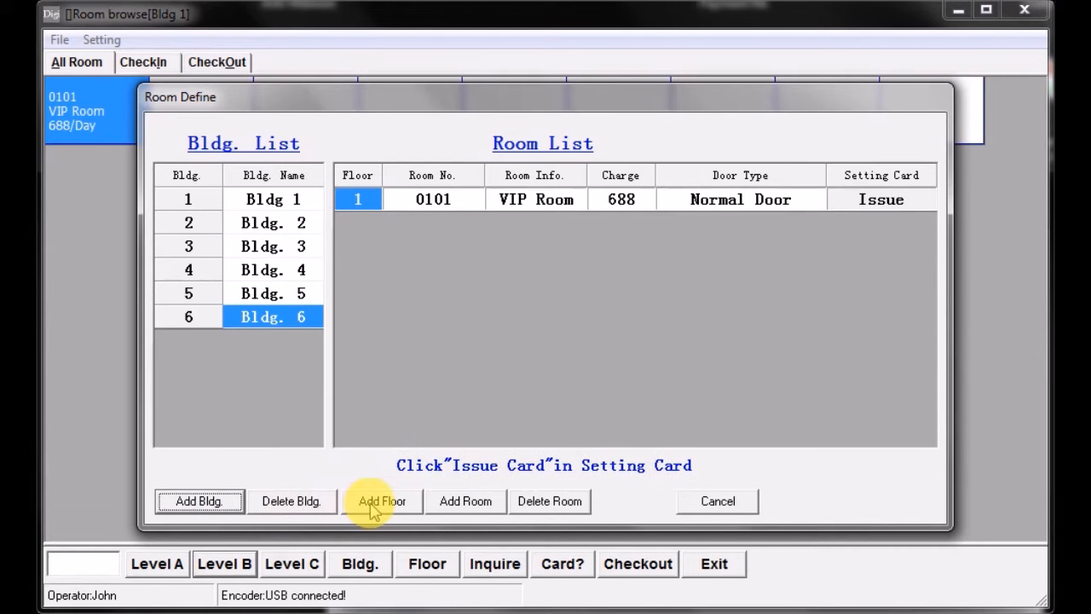
- Add floors 4, 5 and 6 to Bldg 1, each with one room
left_click(285, 198)
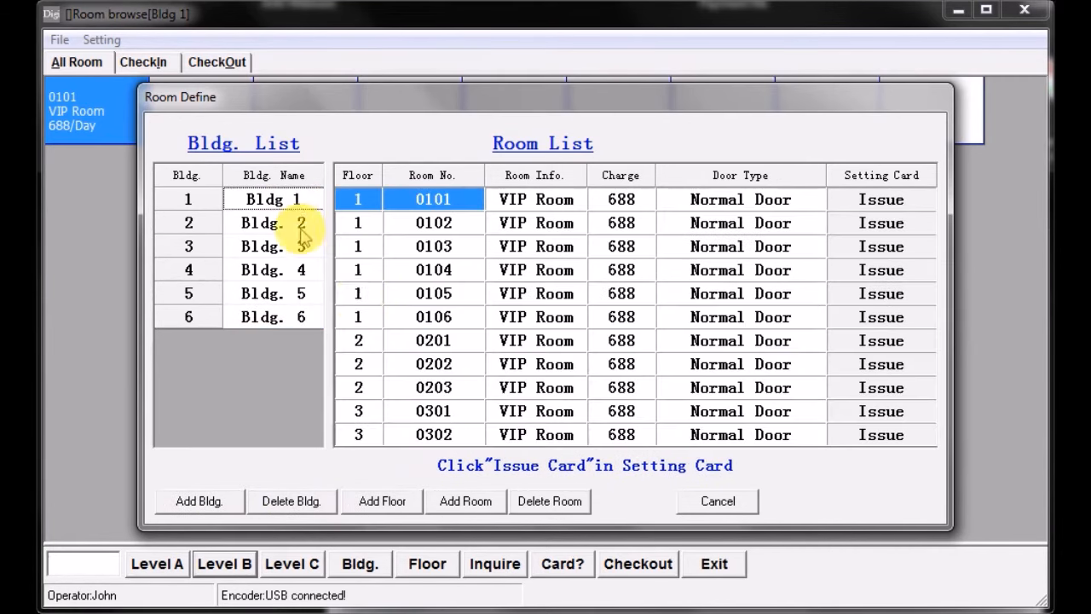
left_click(380, 507)
left_click(381, 505)
left_click(380, 505)
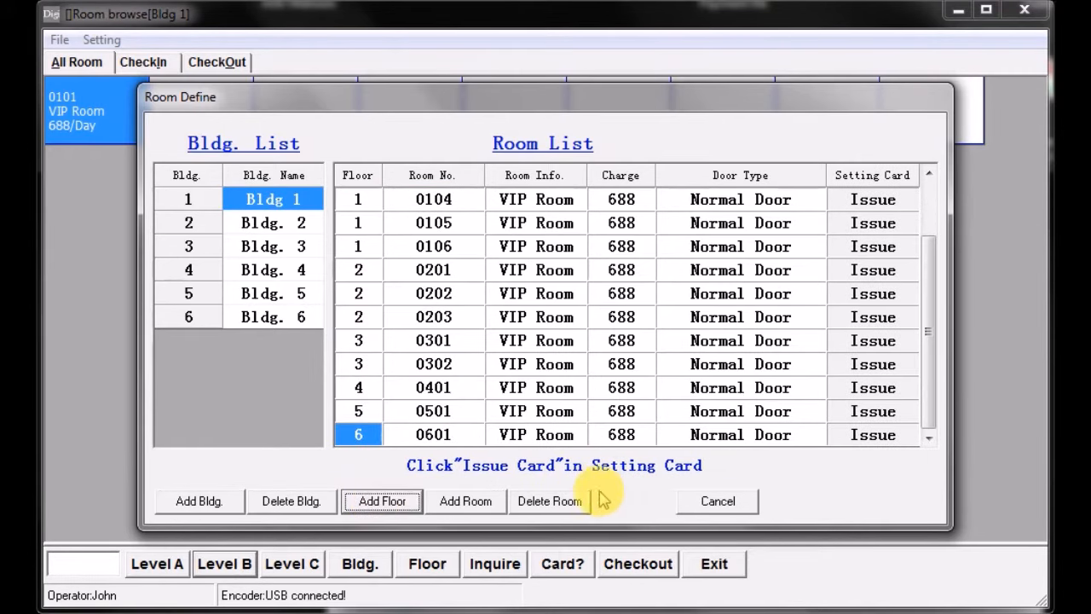
- Change the room info of room 0101 in Bldg 1 to "standard"
left_click(577, 199)
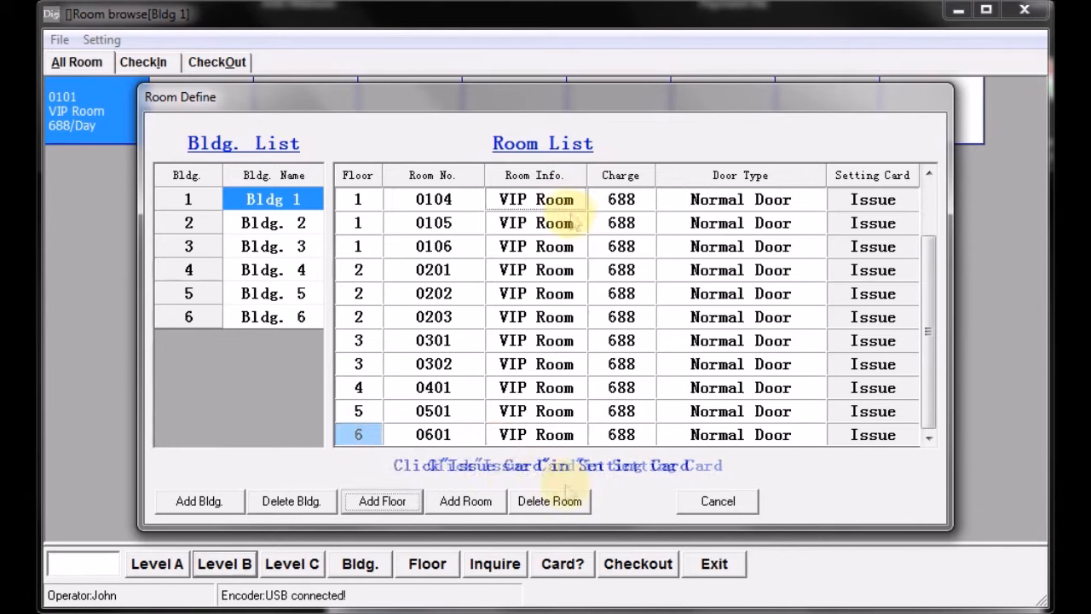
scroll(585, 237, "up", 1)
left_click(531, 199)
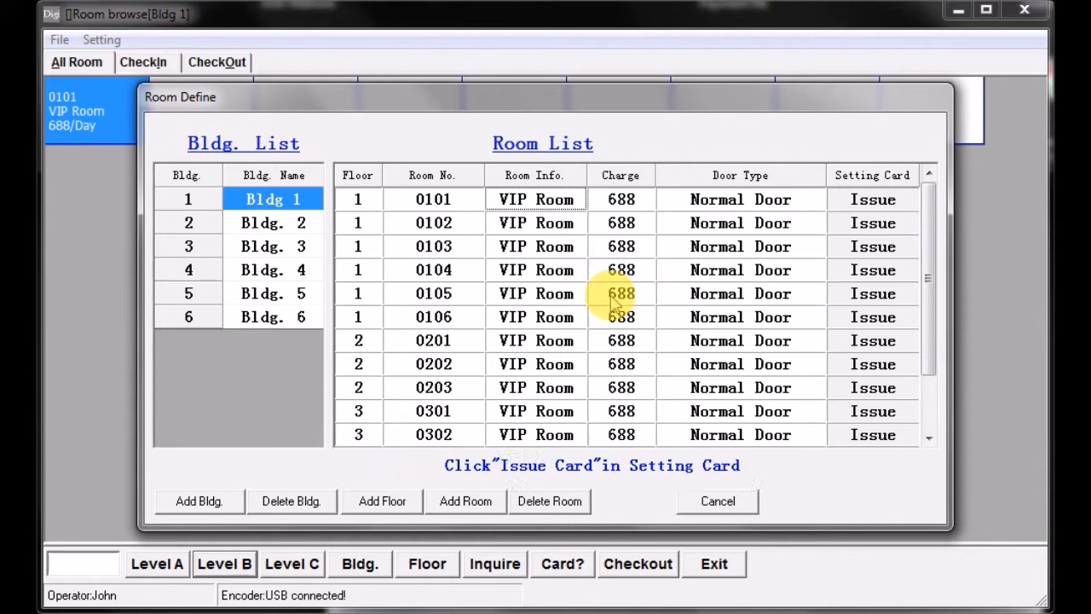
type("stardard")
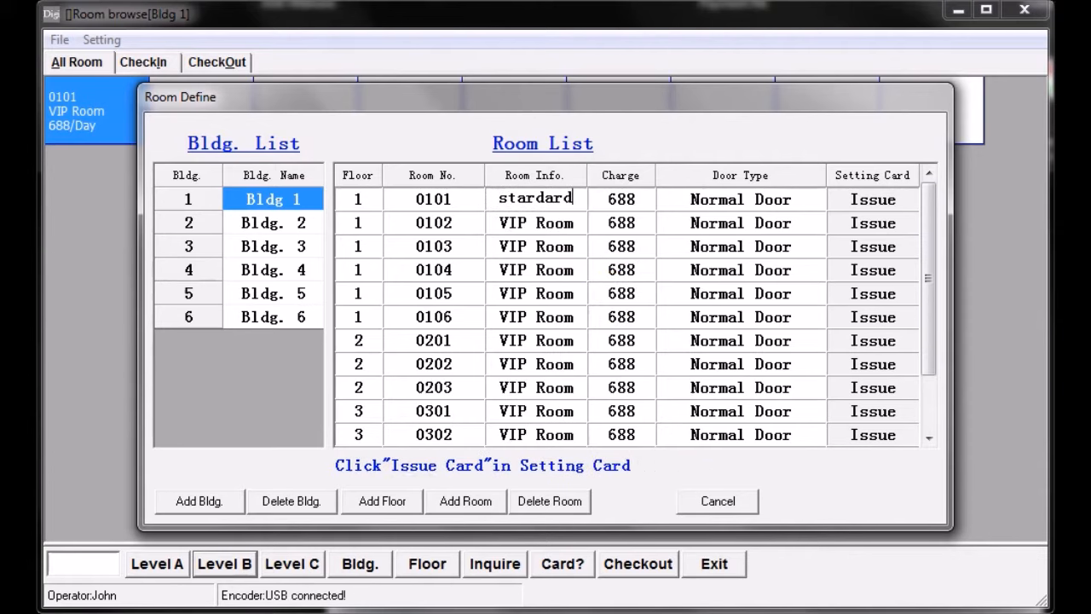
key("BackSpace")
key("BackSpace")
key("BackSpace")
key("BackSpace")
key("BackSpace")
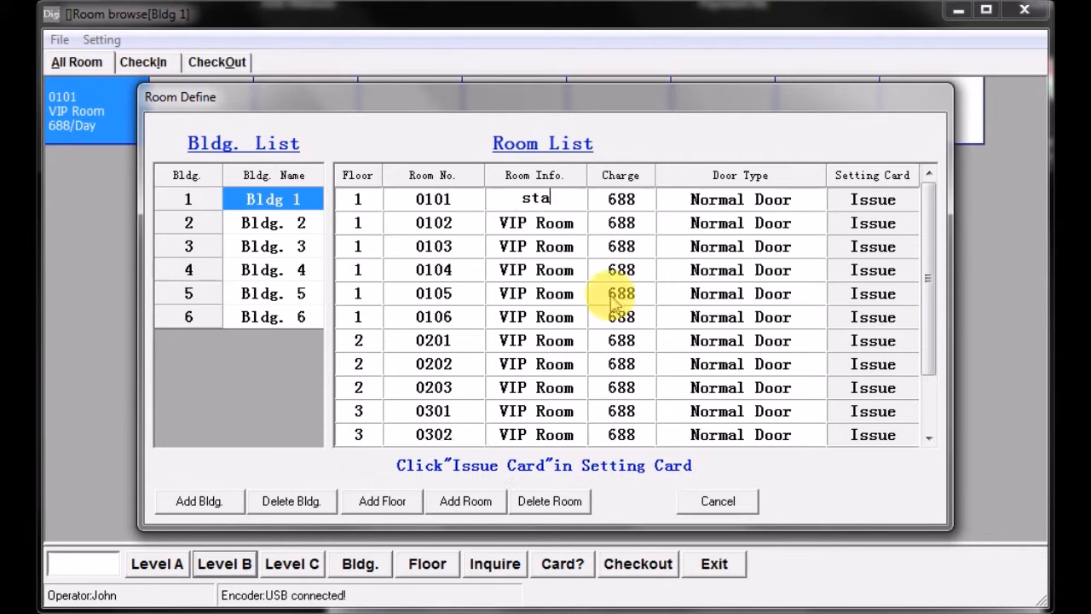
type("ndard")
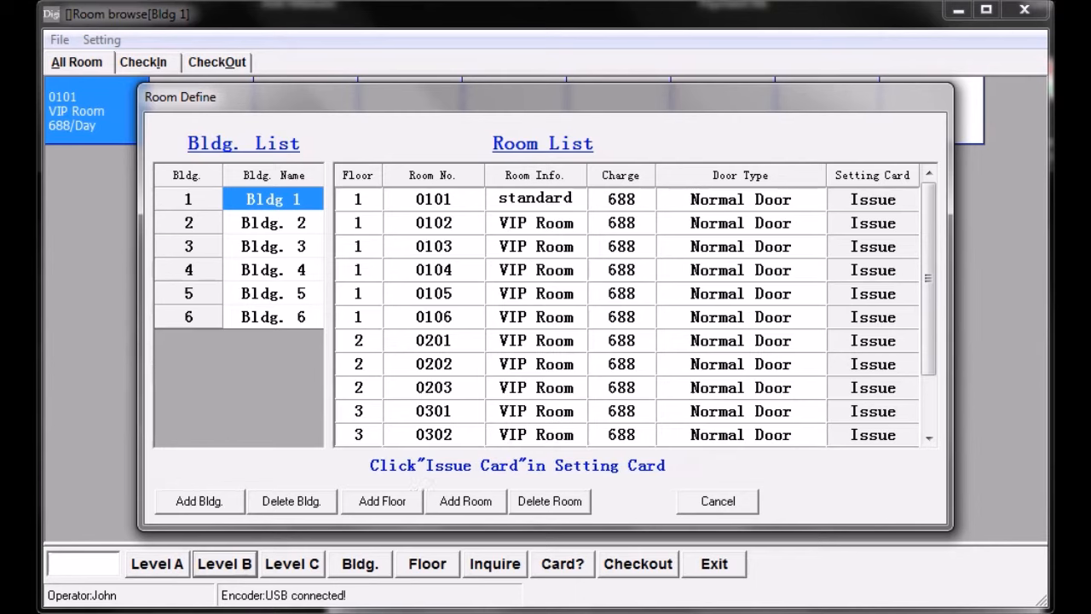
- Set the charge of room 0101 to 100, and close the room definition and Level B windows
left_click(628, 198)
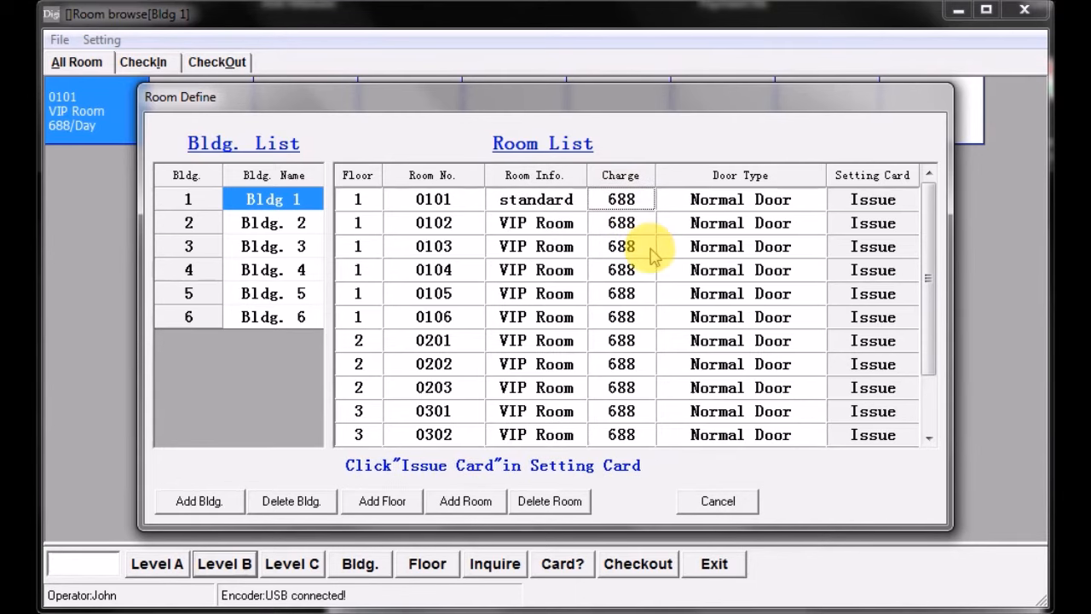
type("100")
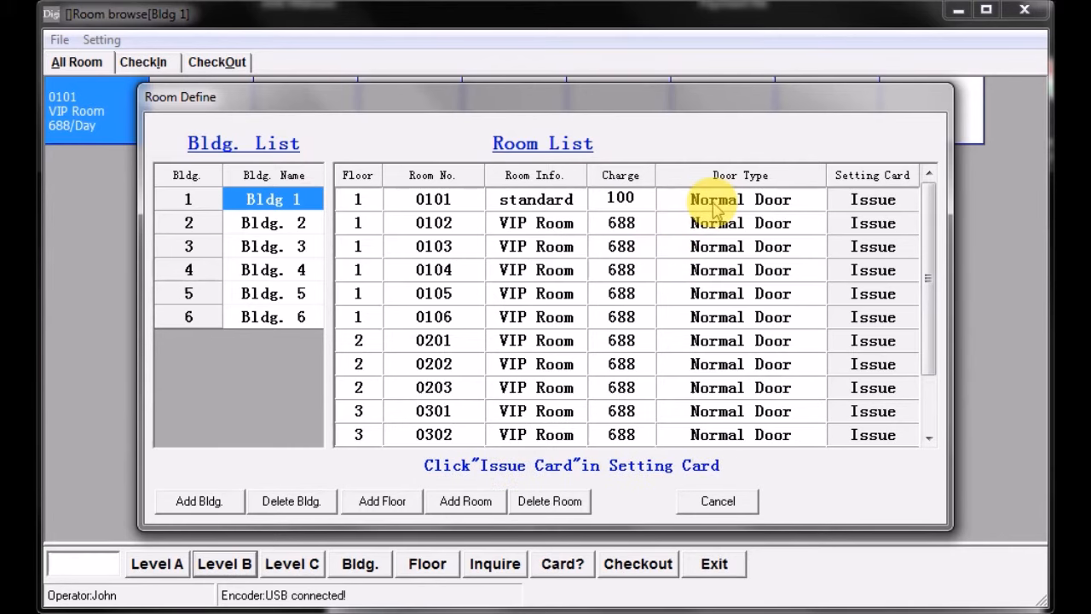
left_click(719, 502)
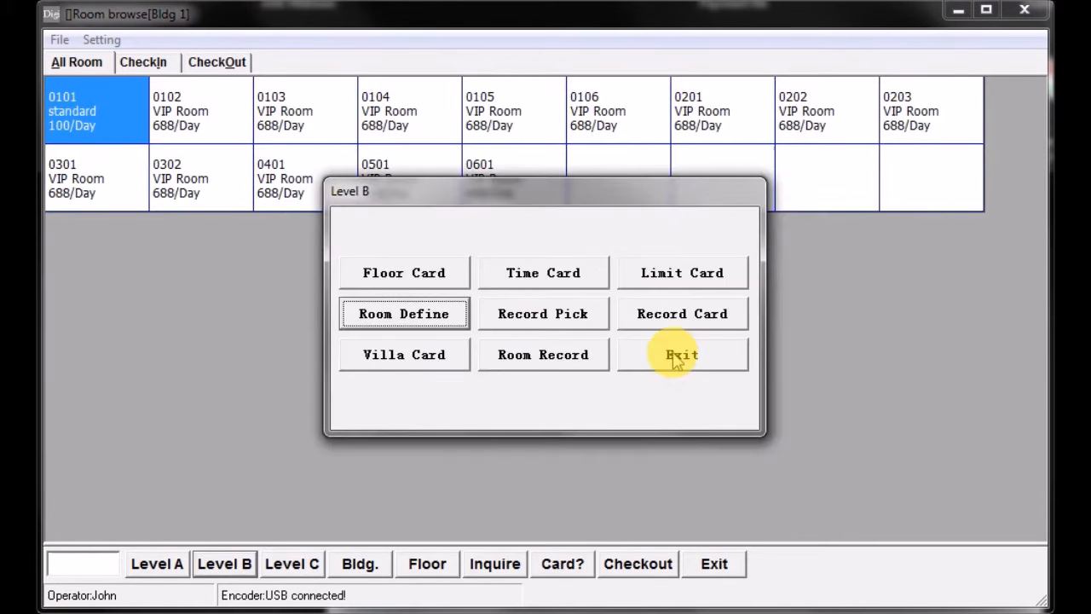
left_click(676, 356)
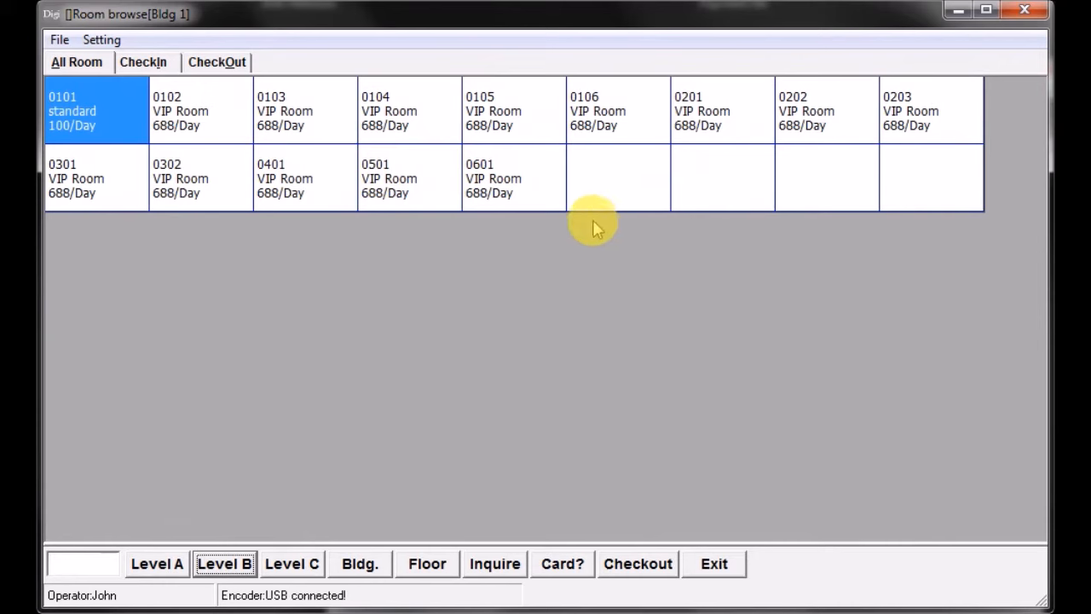
- Switch the room overview to the rooms of building 2
left_click(376, 566)
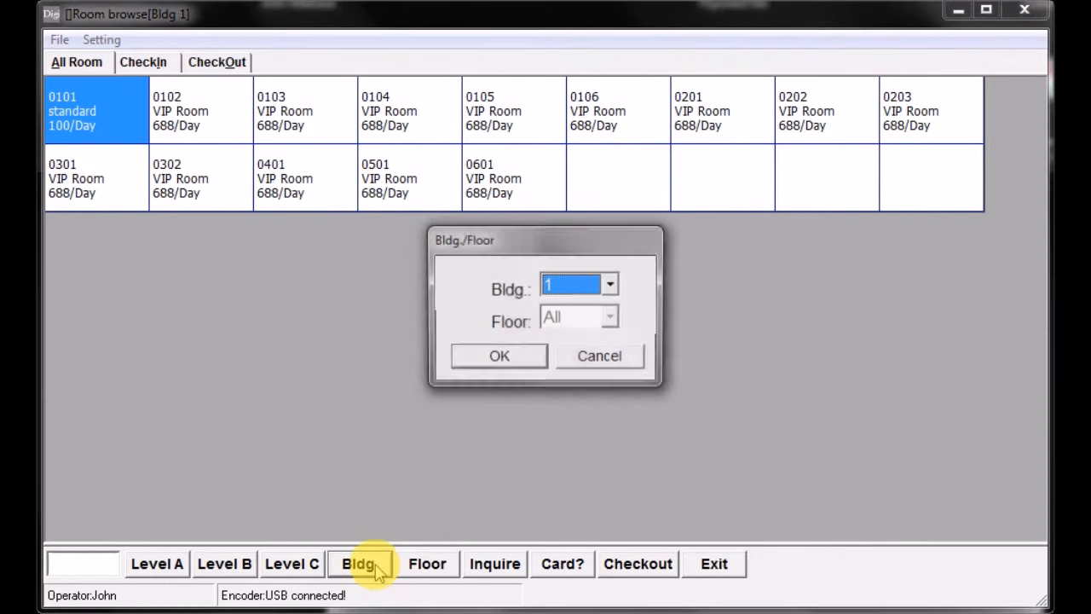
left_click(611, 288)
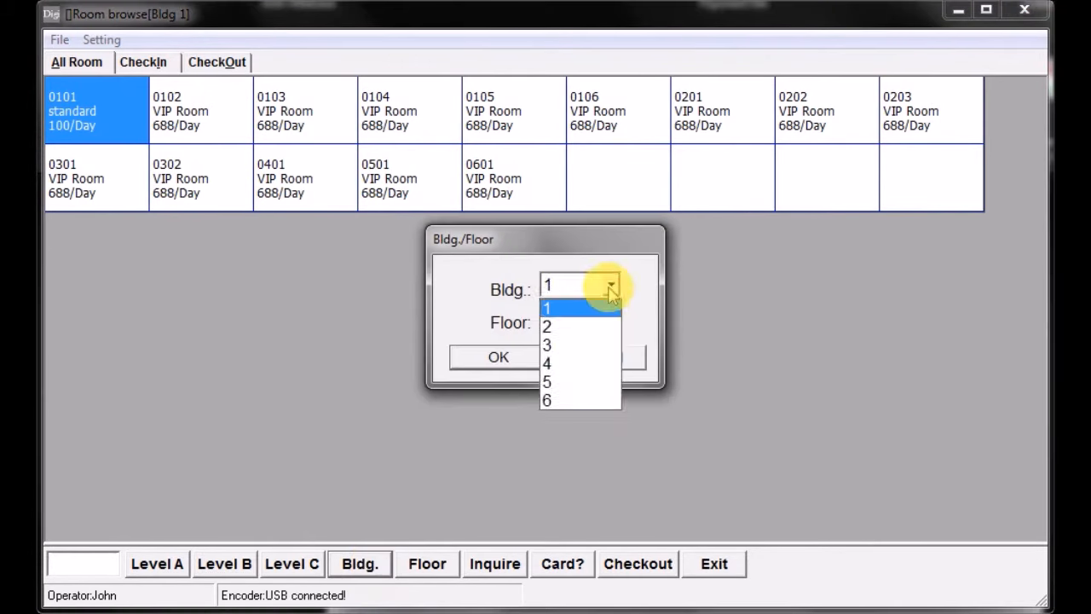
left_click(580, 325)
left_click(499, 357)
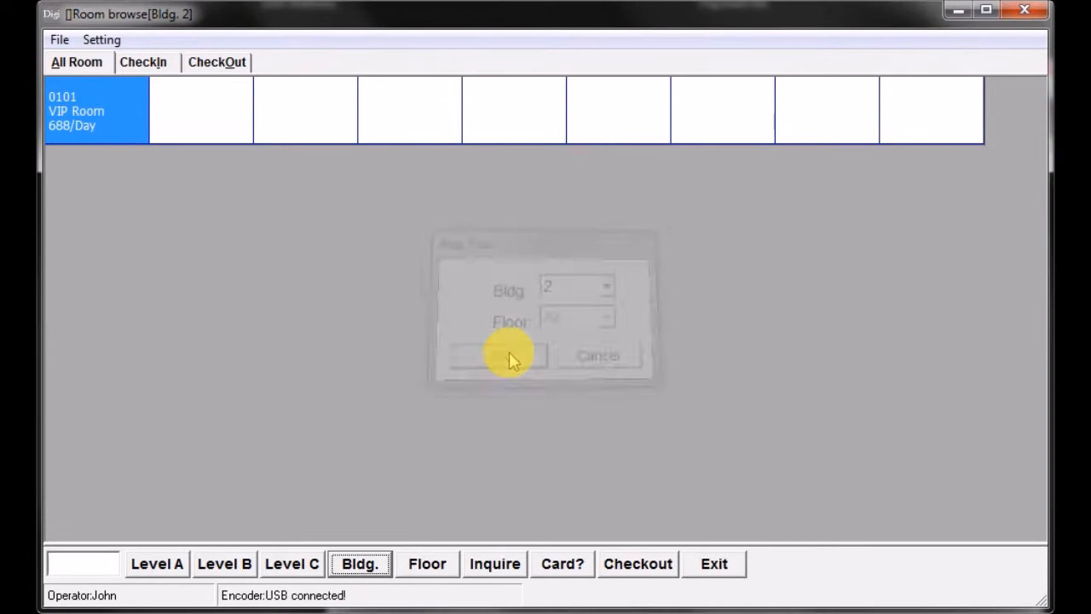
- Switch the room overview to the rooms of building 3
left_click(362, 567)
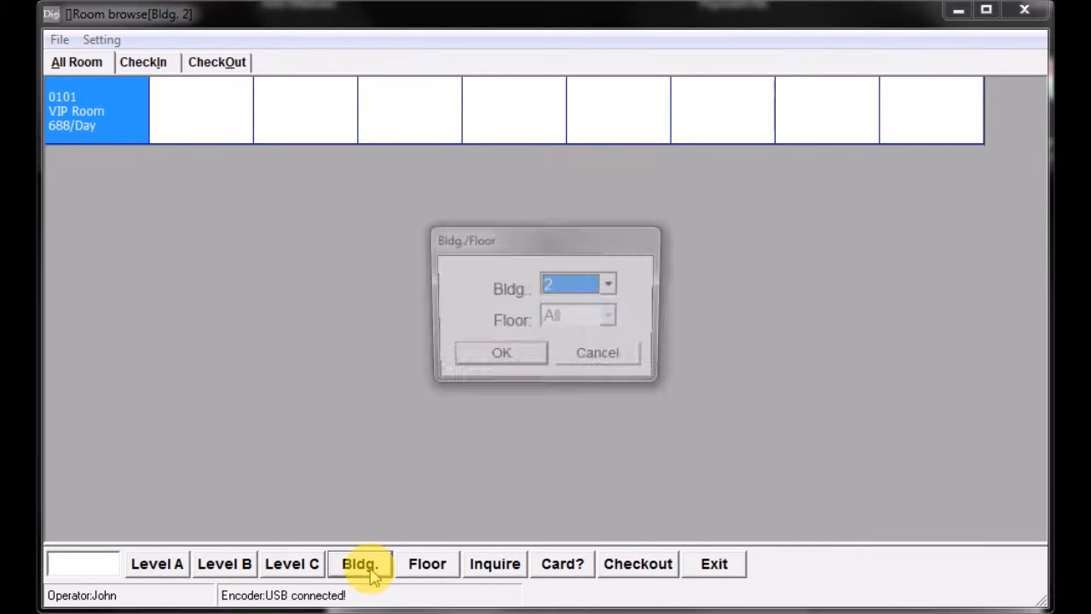
left_click(611, 287)
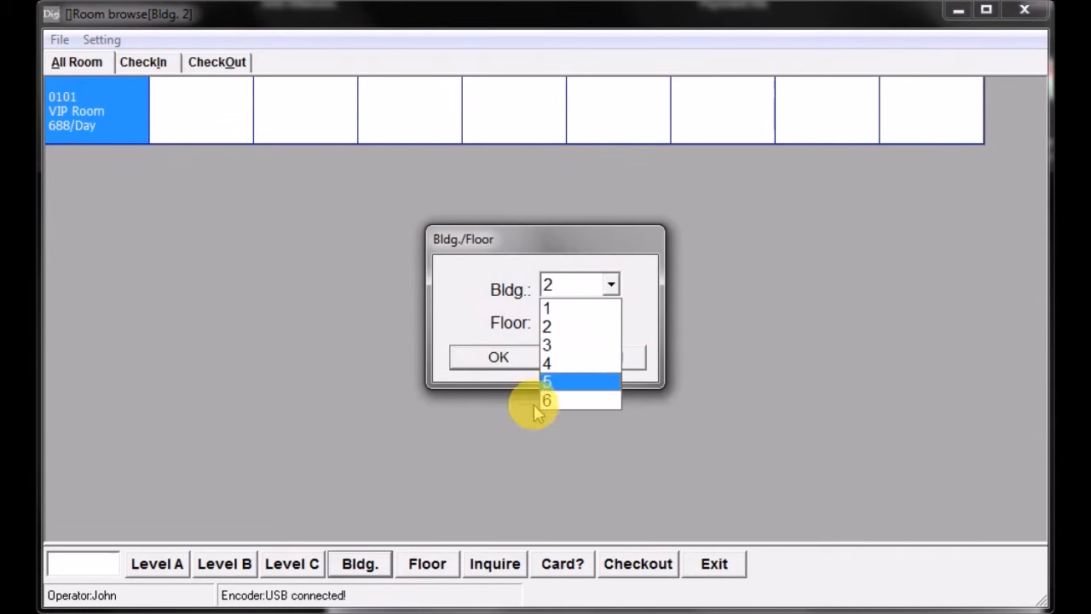
left_click(549, 345)
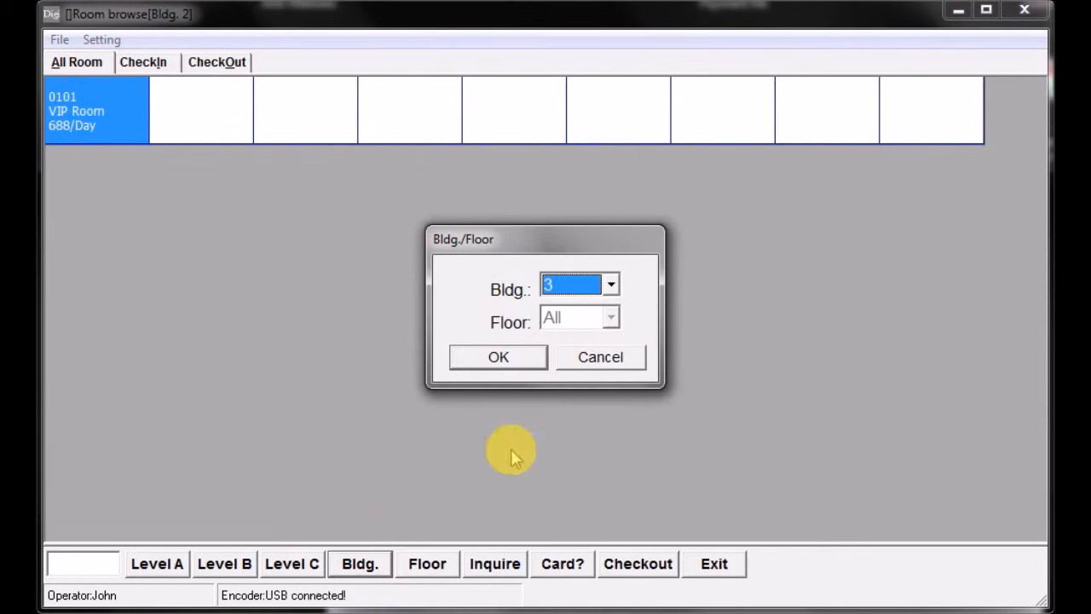
left_click(500, 357)
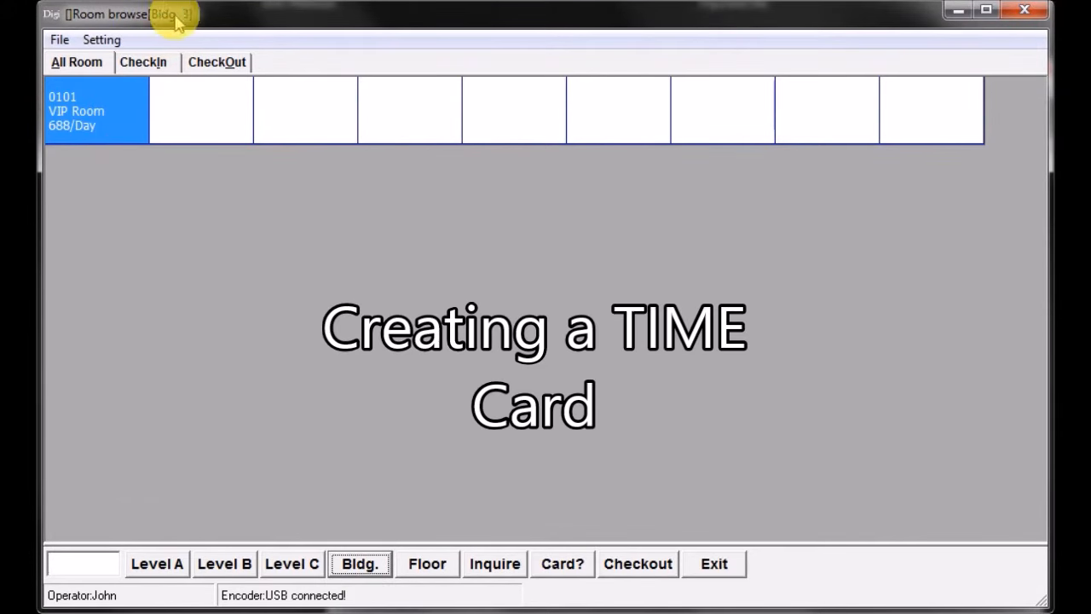
left_click(360, 569)
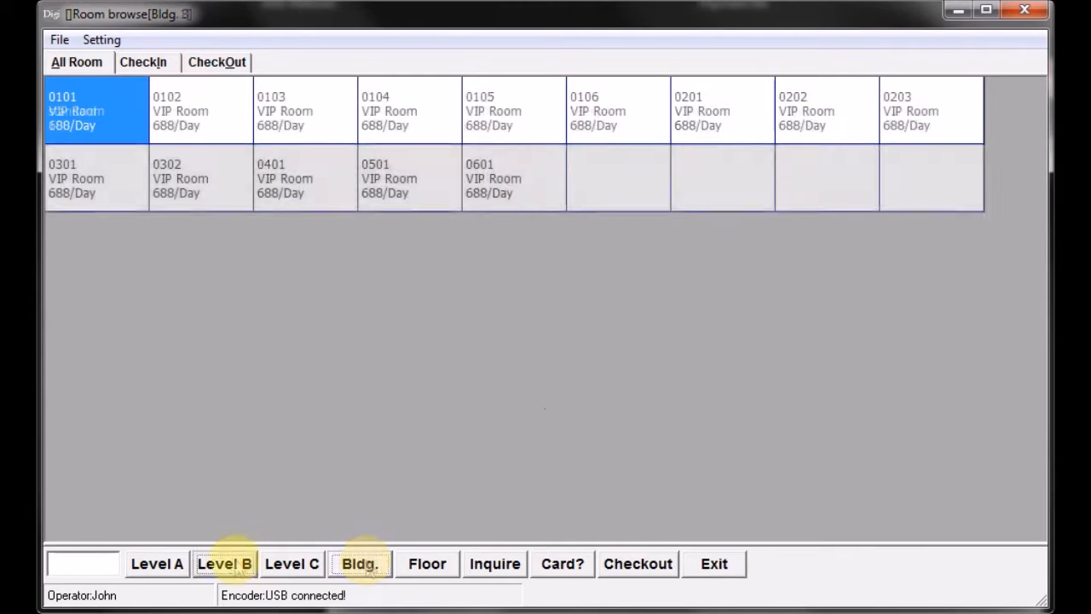
- Access the Level B functions, issue a Time Card with the time 2015/11/25 10:36, and close the Level B window
left_click(222, 566)
left_click(541, 342)
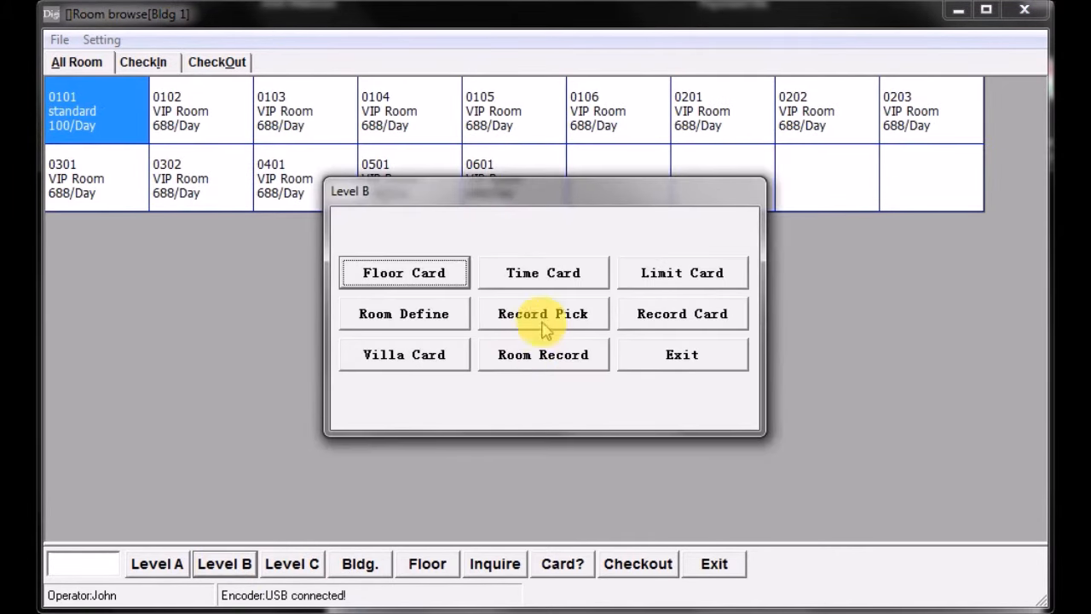
left_click(563, 275)
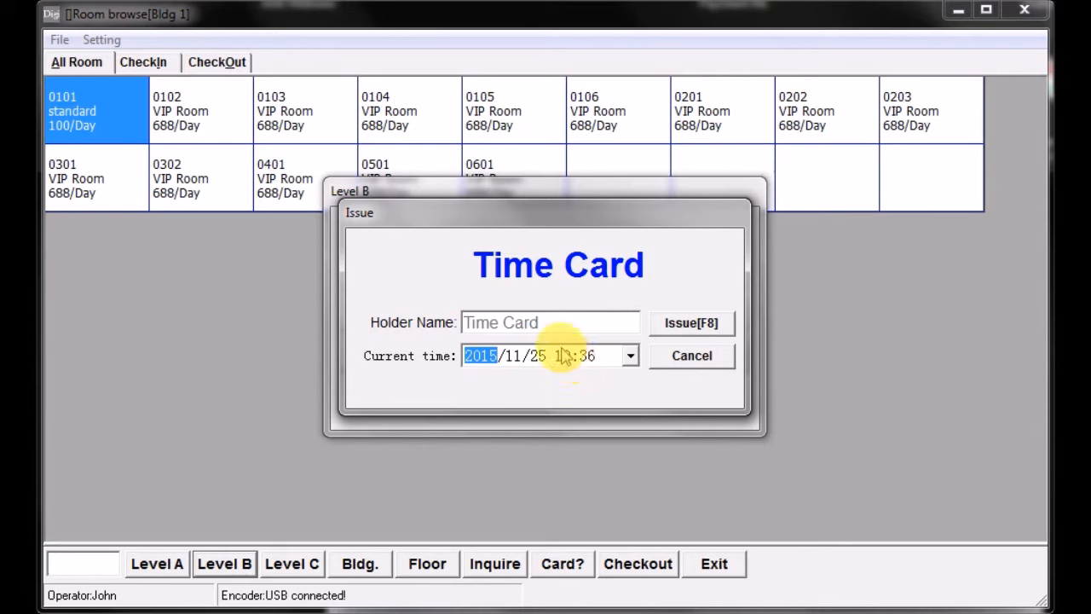
left_click(702, 331)
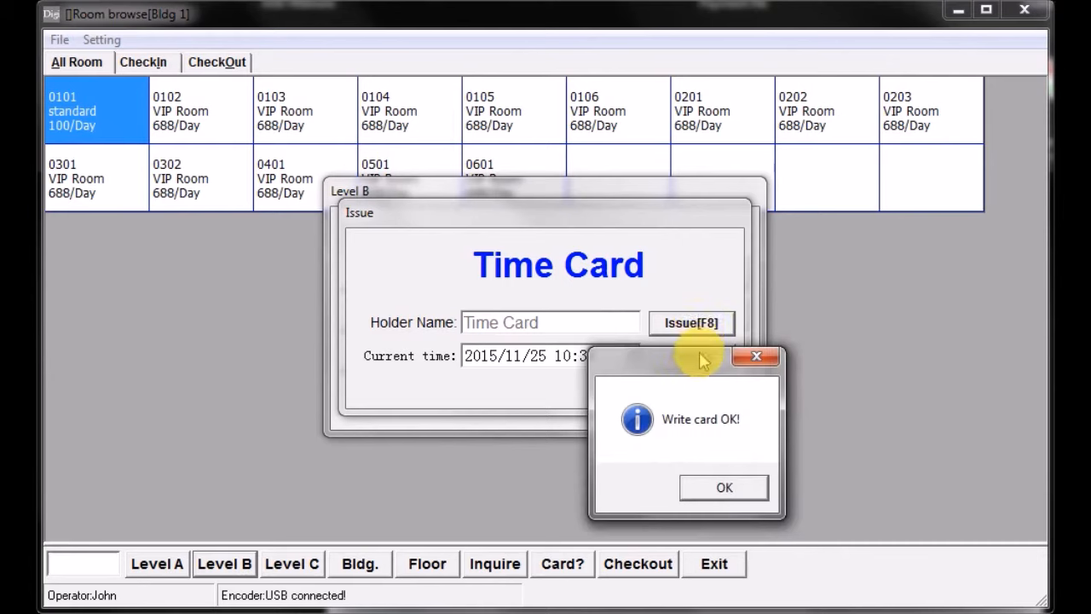
left_click(707, 487)
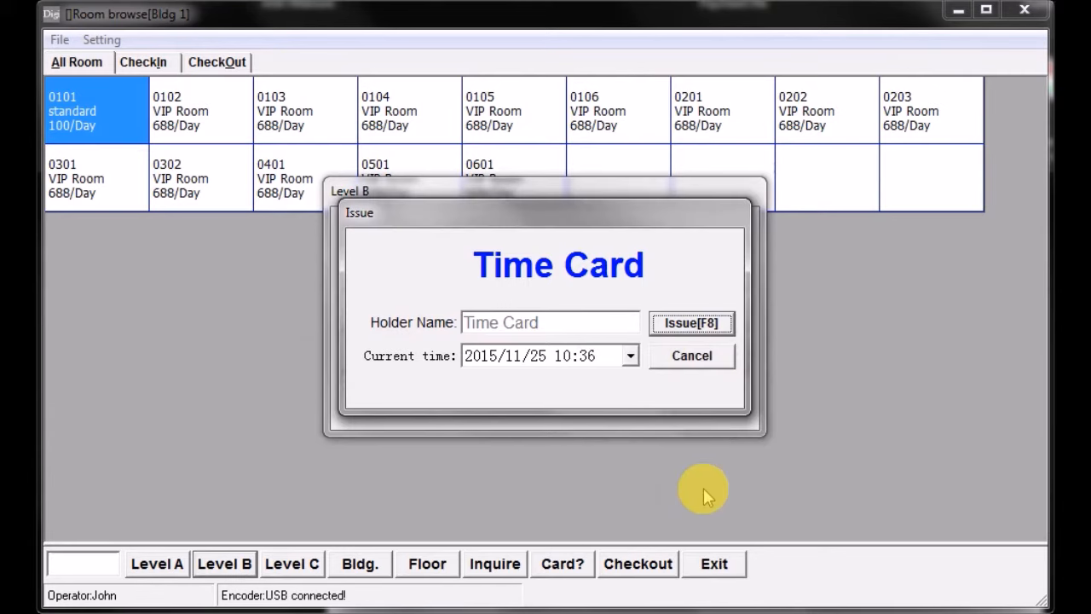
left_click(692, 357)
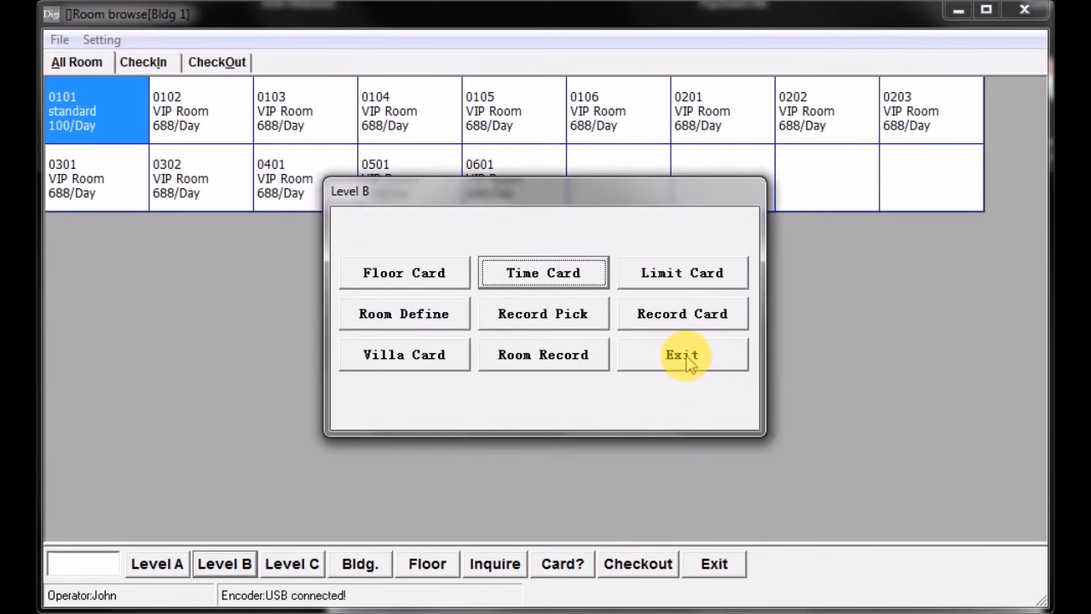
left_click(683, 356)
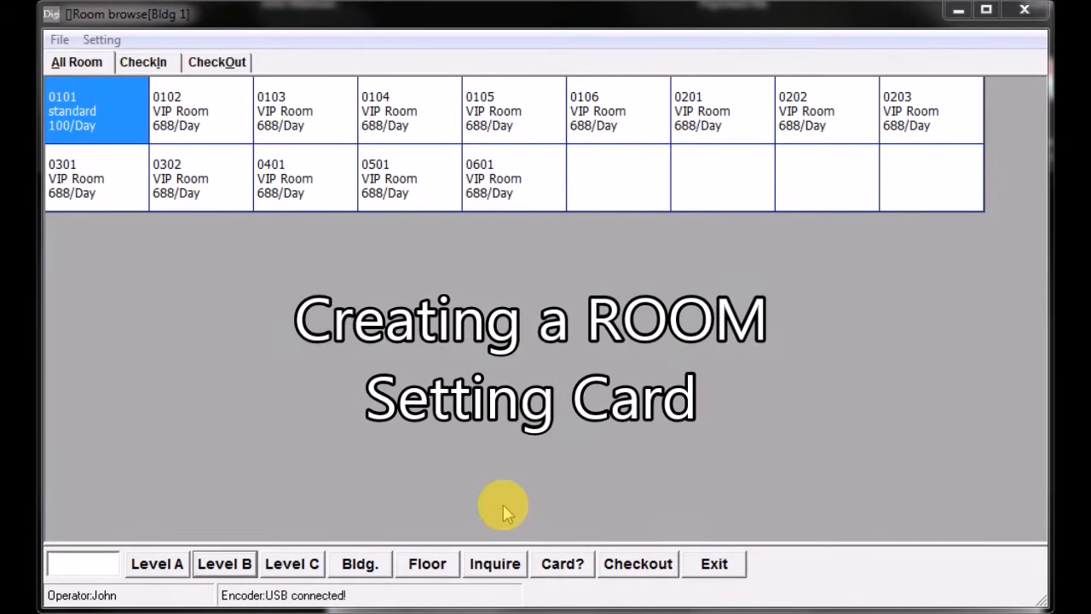
- Access the Level B room definitions and issue the setting card for room 0101 in Bldg 1
left_click(228, 570)
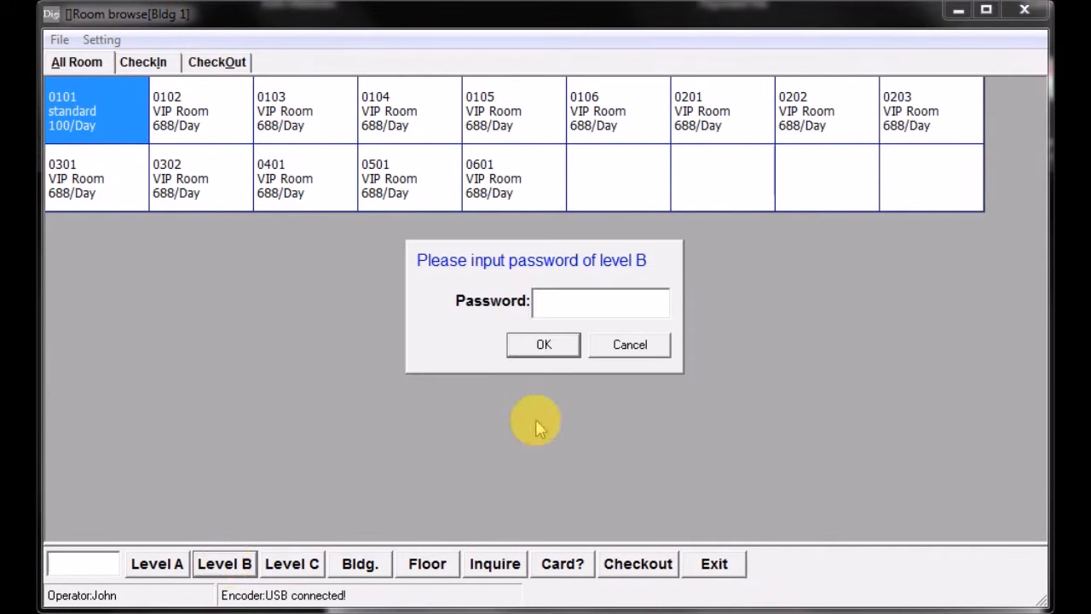
left_click(546, 353)
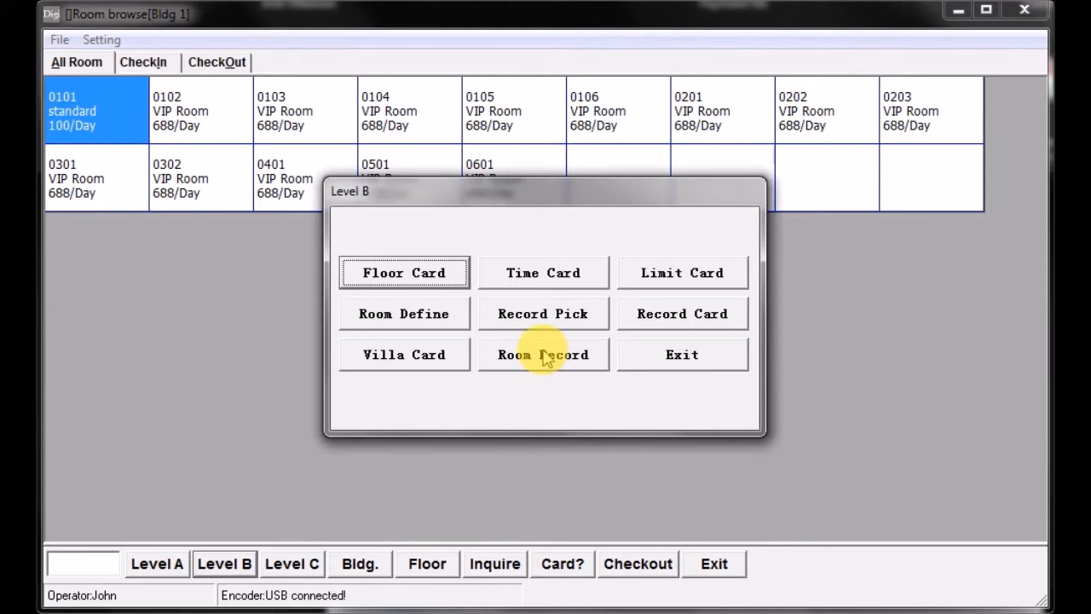
left_click(401, 316)
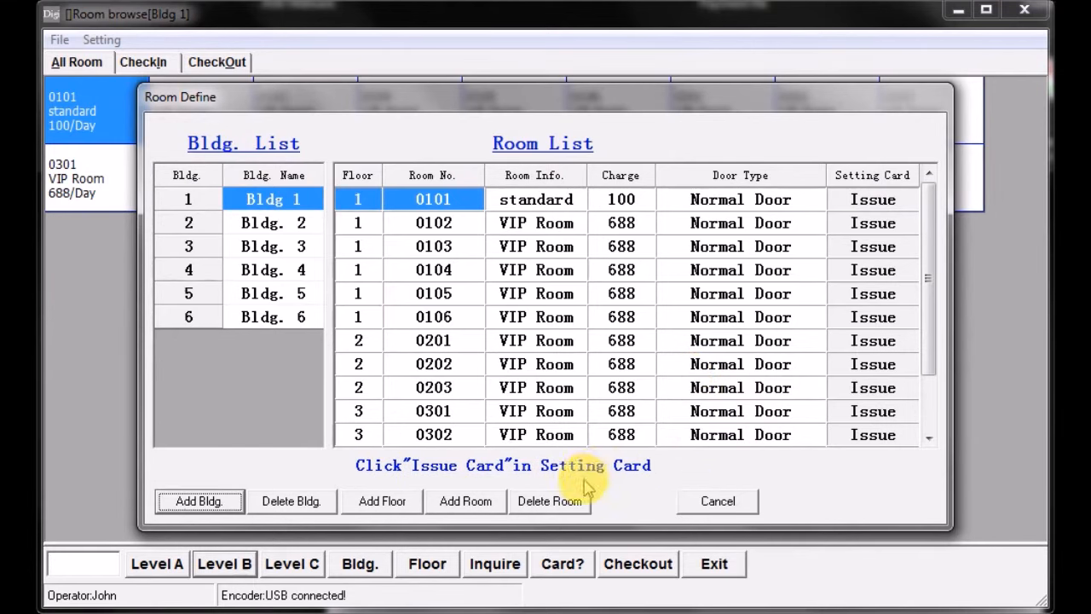
left_click(870, 199)
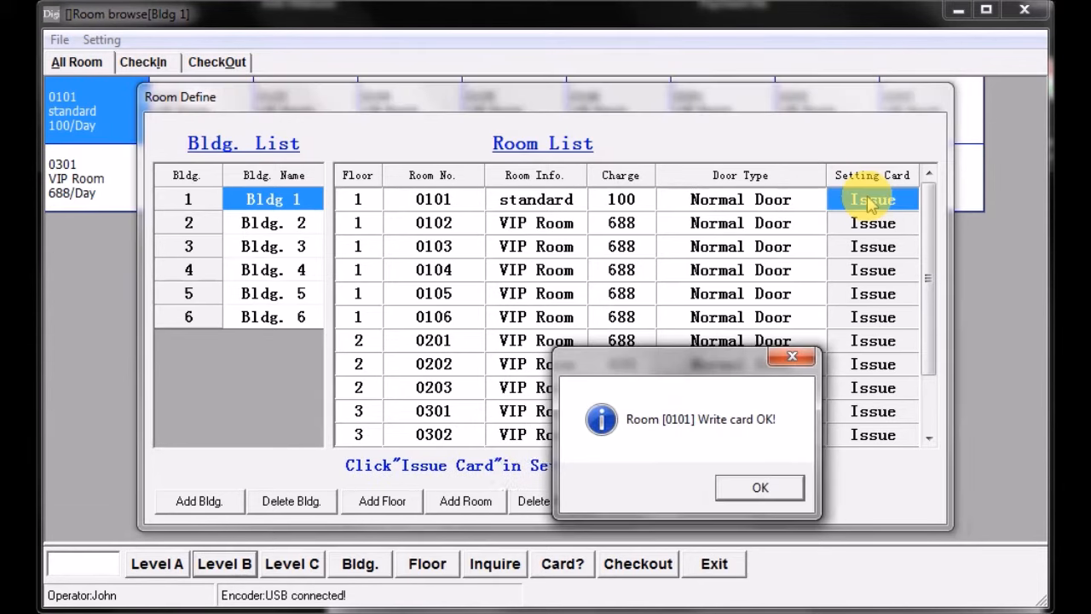
left_click_drag(708, 365, 705, 312)
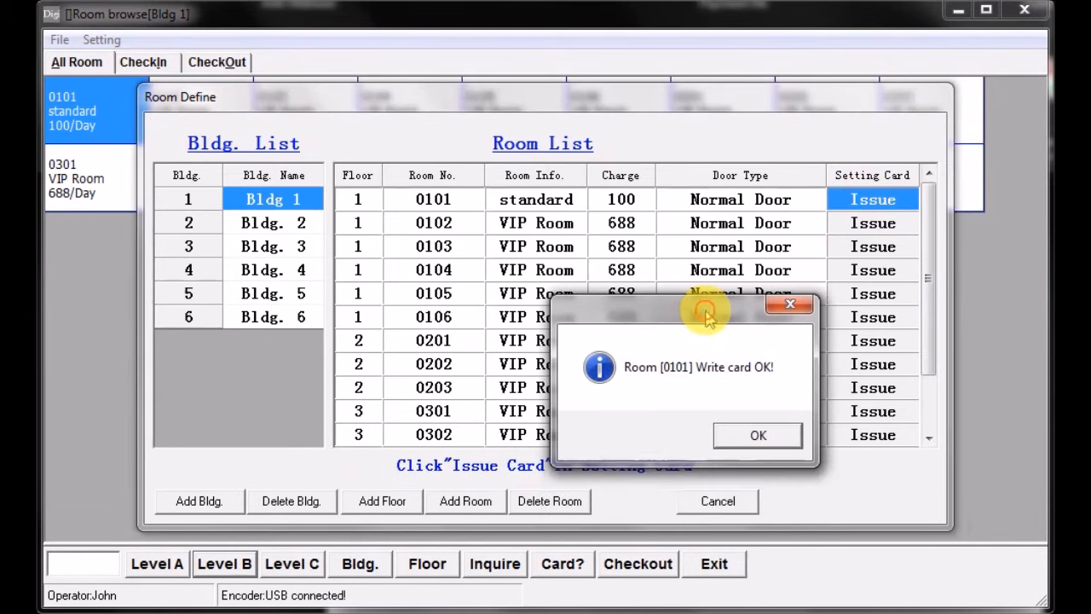
left_click(758, 436)
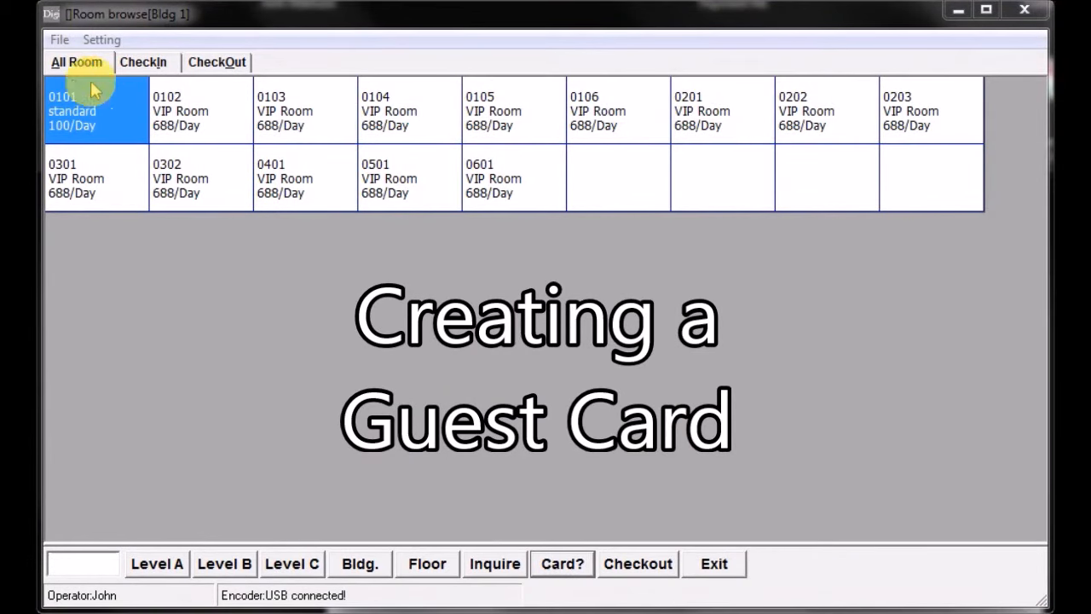
- Open the guest information for room 0101 in Bldg 1, enter the guest's name, and choose November 25, 2015 as check-in date
double_click(102, 124)
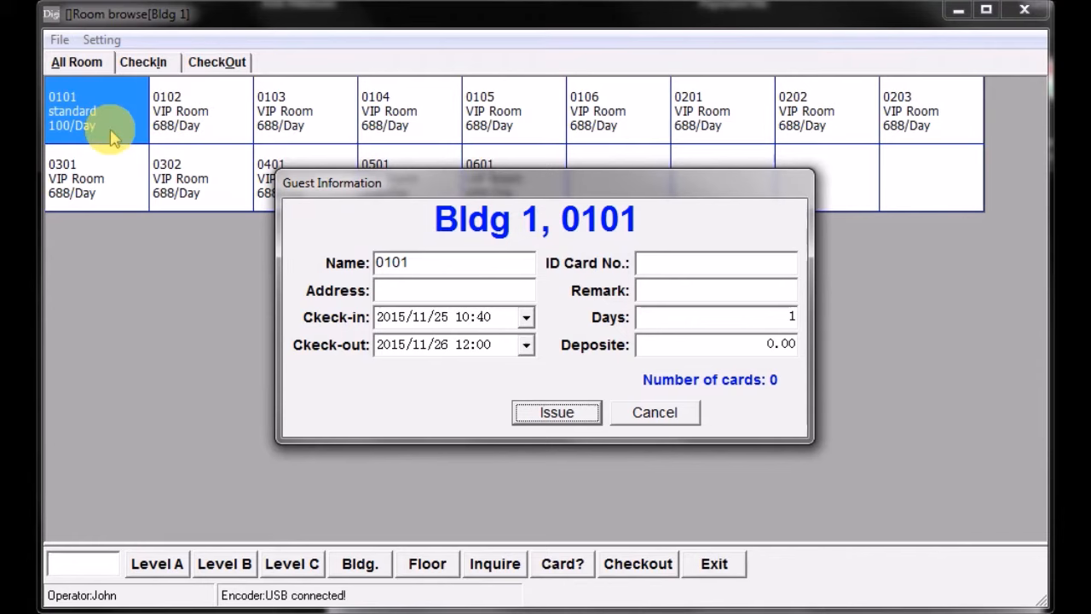
left_click_drag(421, 260, 383, 260)
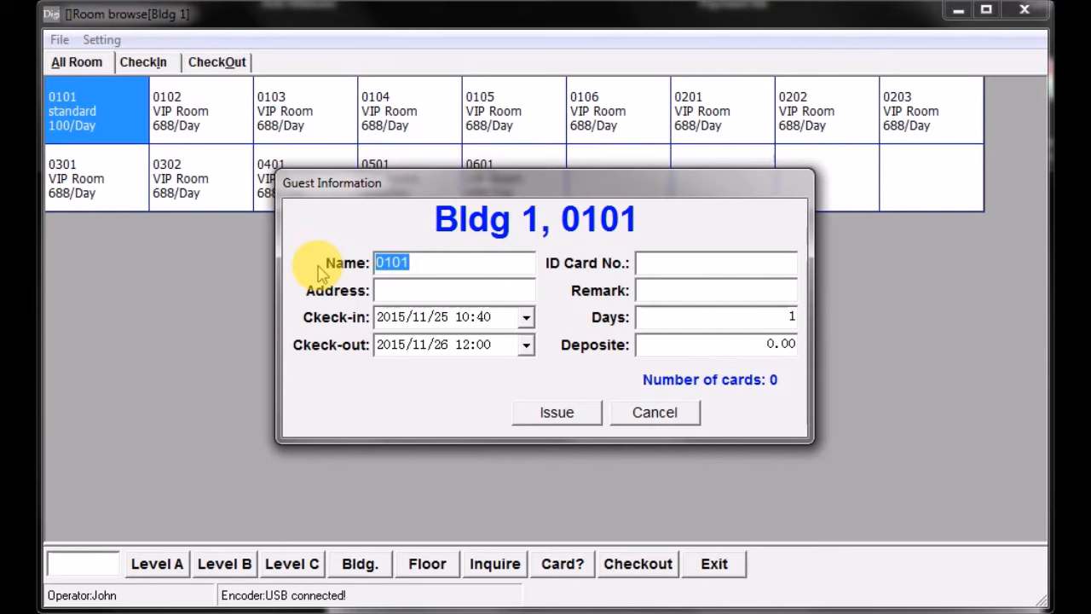
type("John")
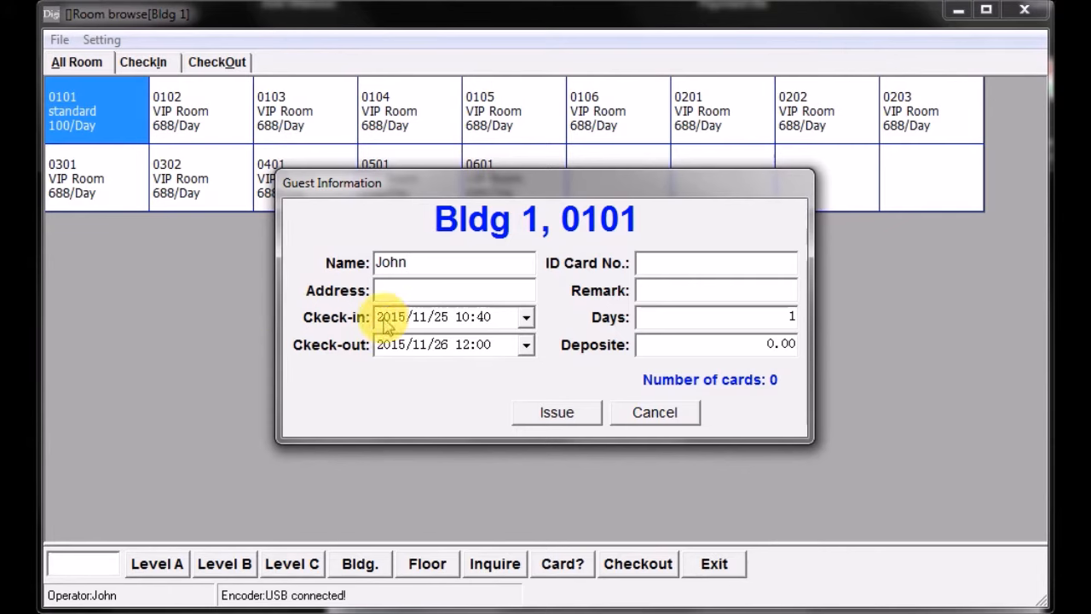
left_click(524, 317)
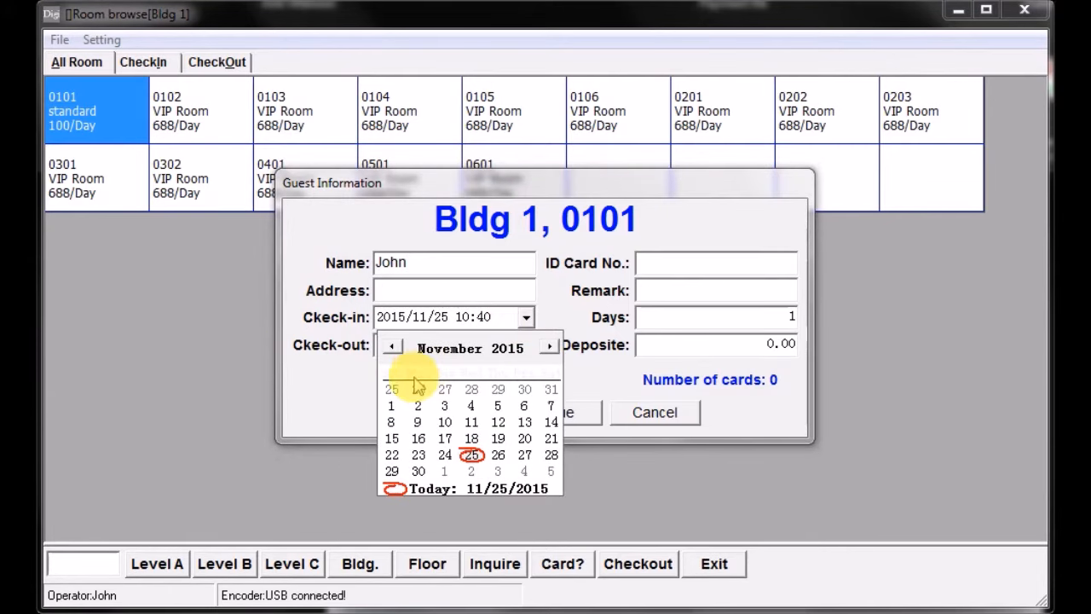
left_click(471, 454)
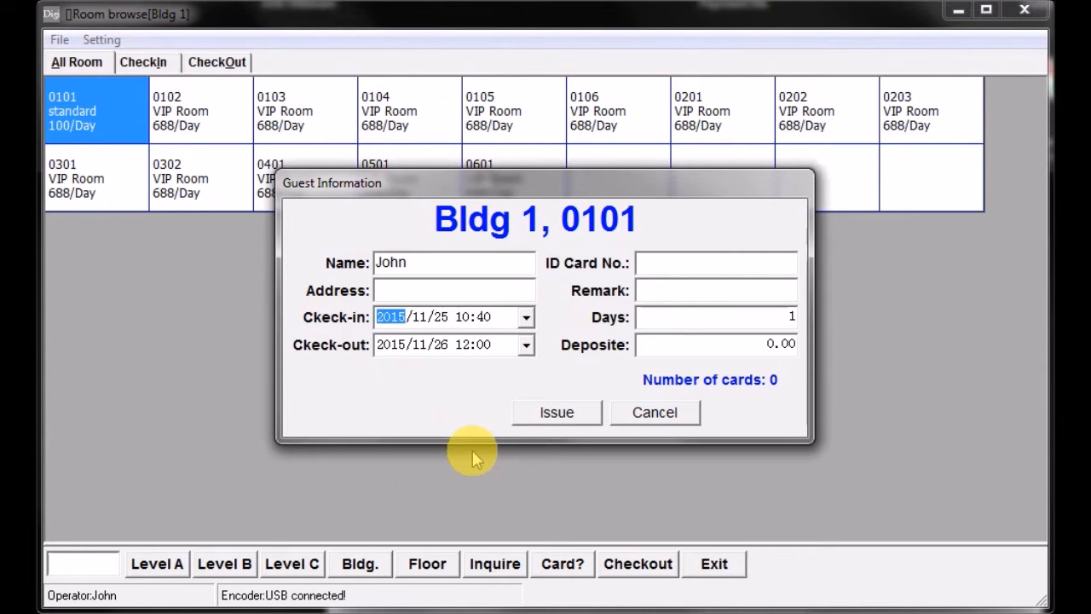
- Set the guest's stay in room 0101 to 5 days
left_click(525, 345)
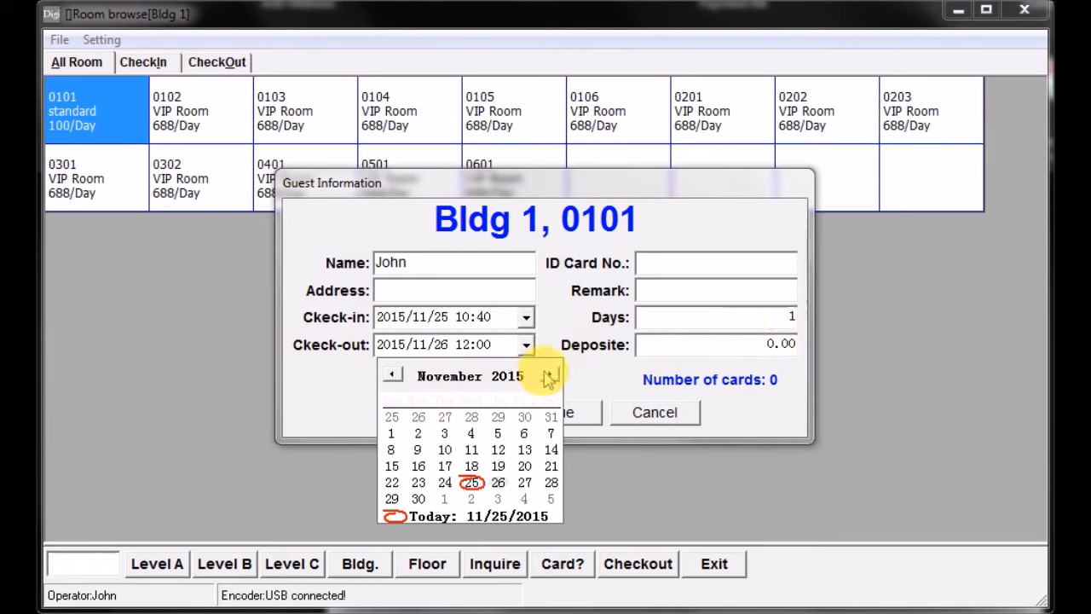
left_click(740, 329)
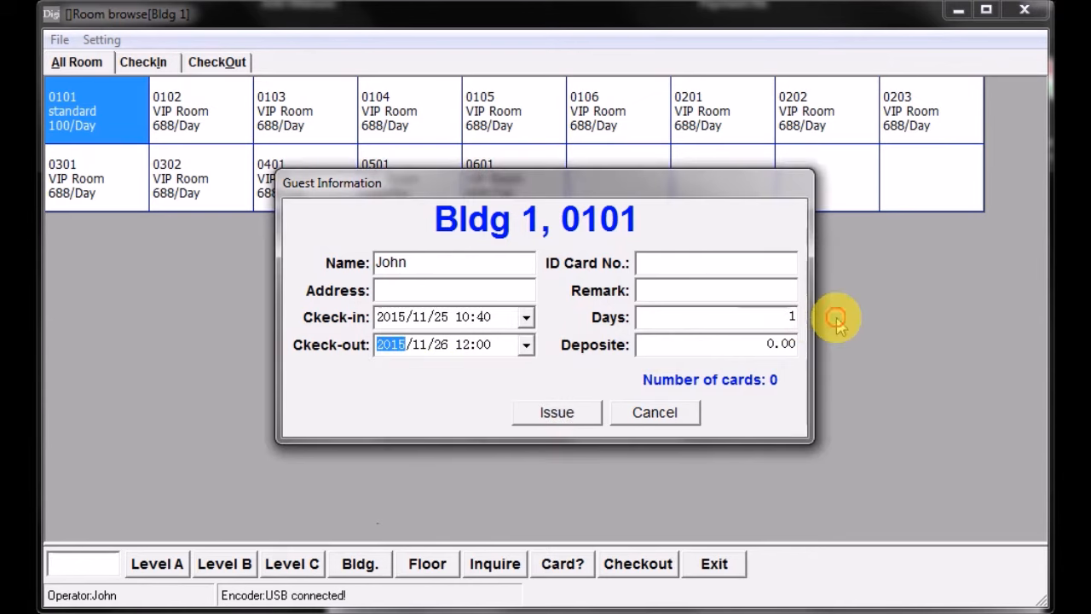
double_click(781, 317)
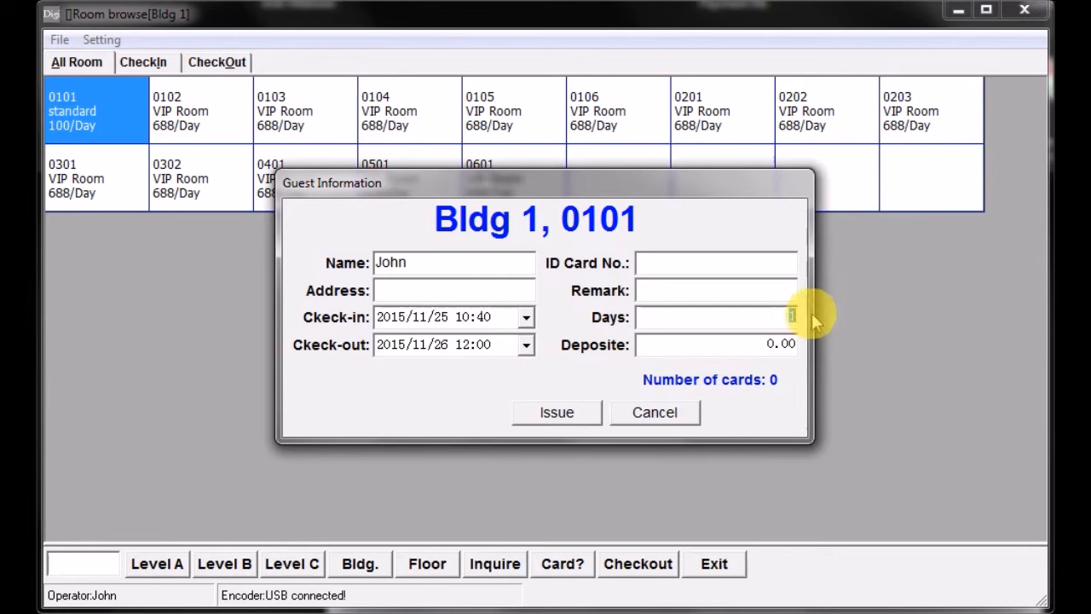
type("5")
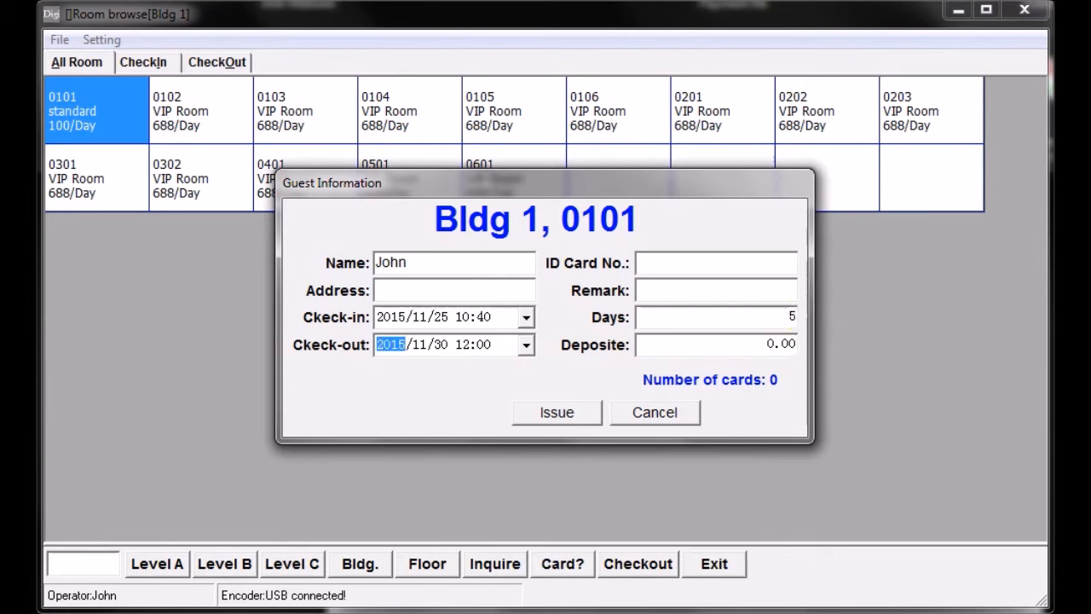
left_click(444, 346)
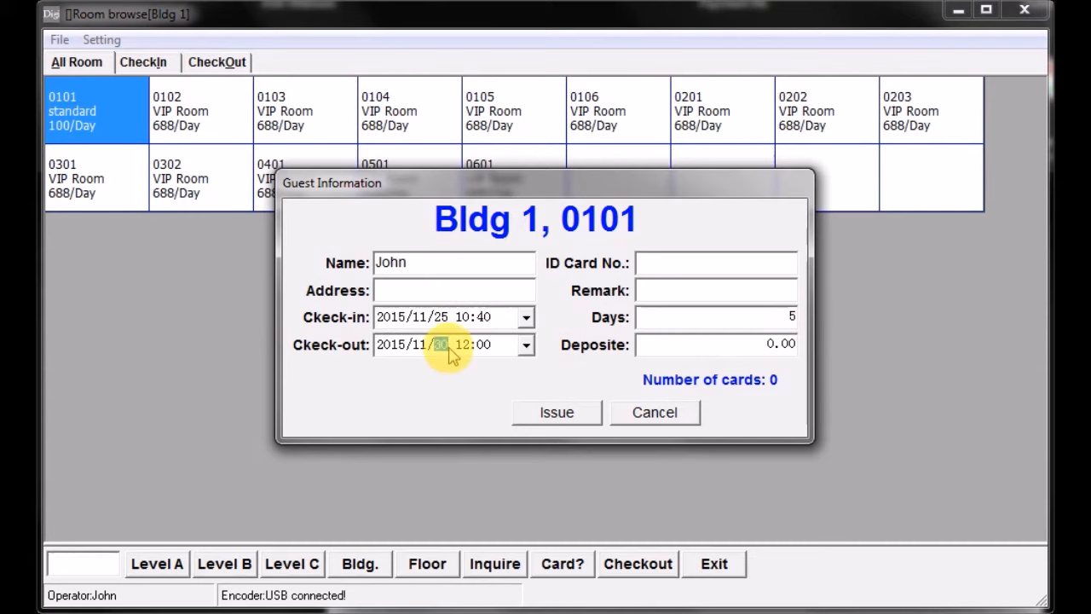
- Issue the guest card for room 0101 and close the guest information window
left_click(558, 413)
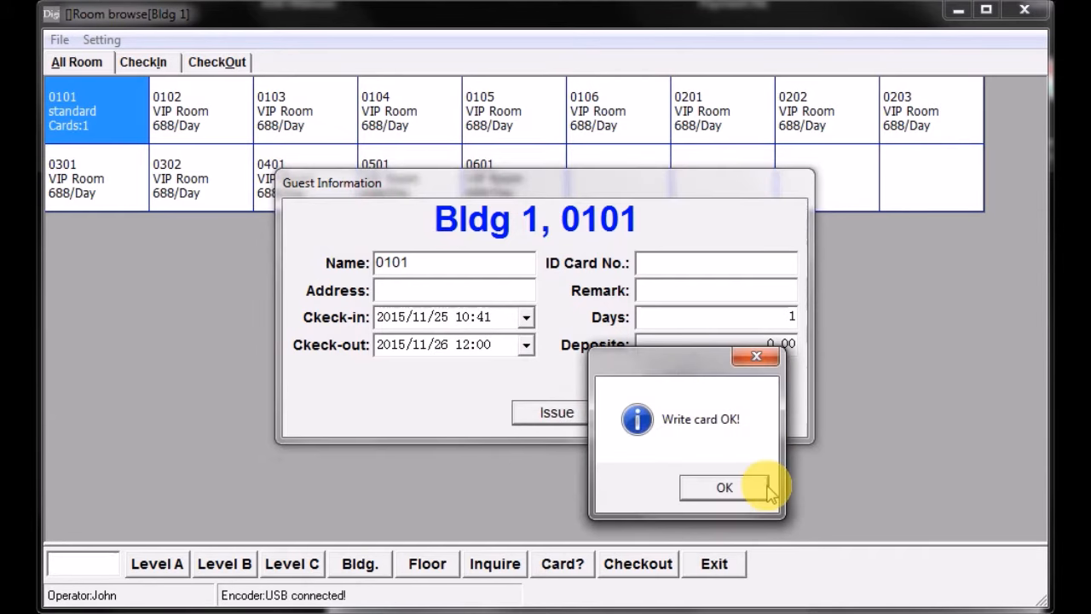
left_click(718, 491)
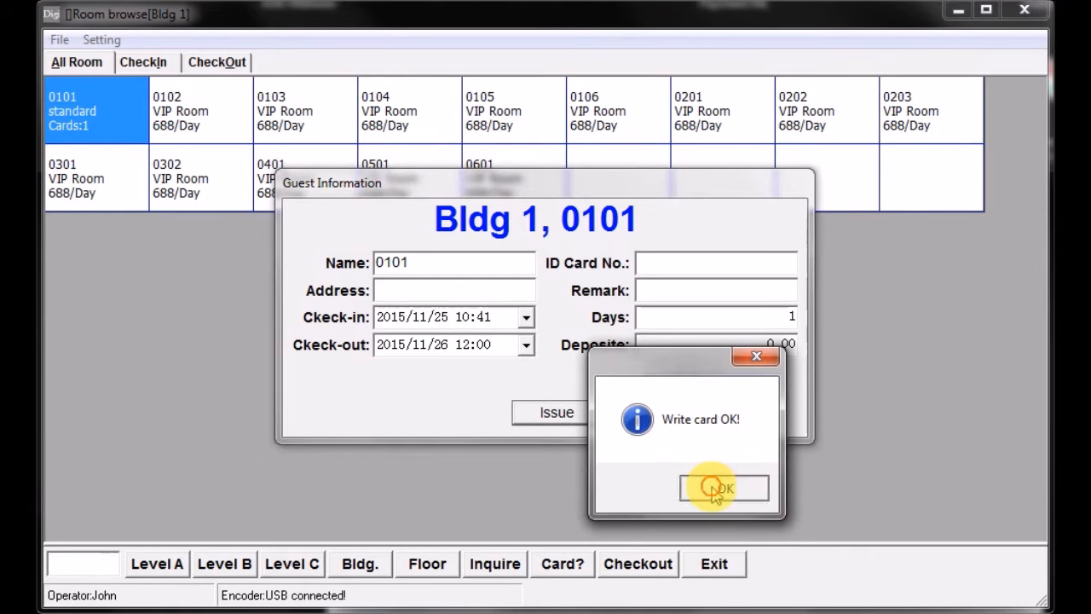
left_click(653, 411)
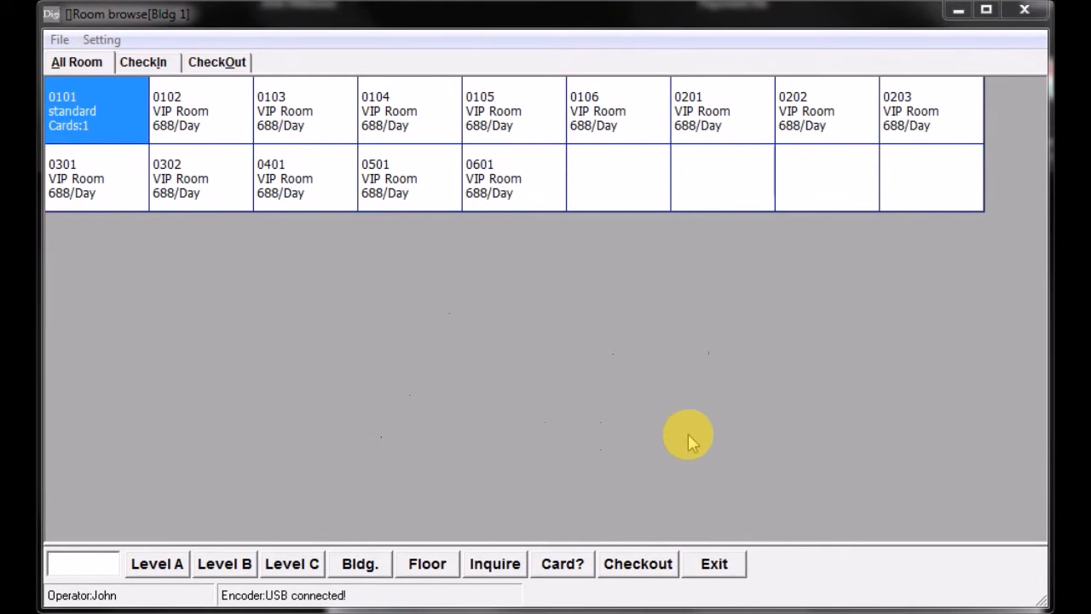
- Check out room 0101 with the Check-out all option enabled, and close the checkout window
left_click(634, 569)
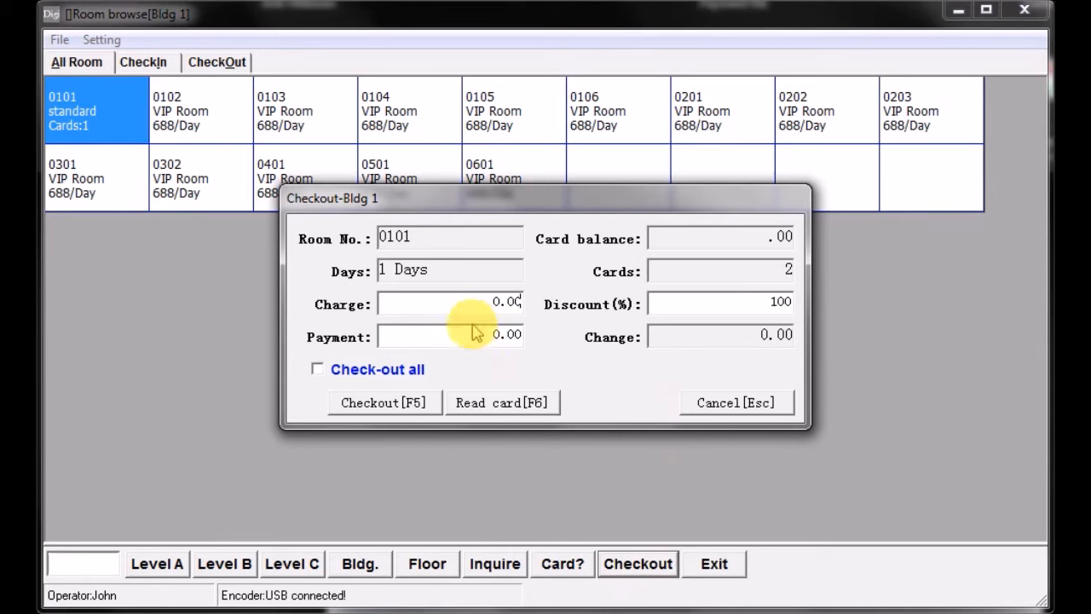
left_click(317, 372)
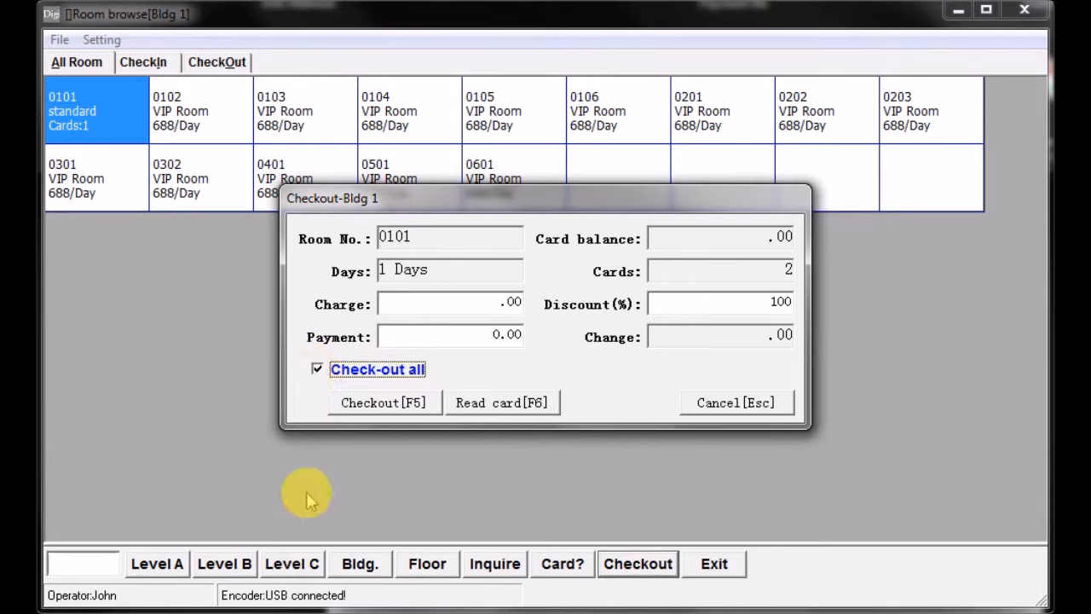
left_click(375, 409)
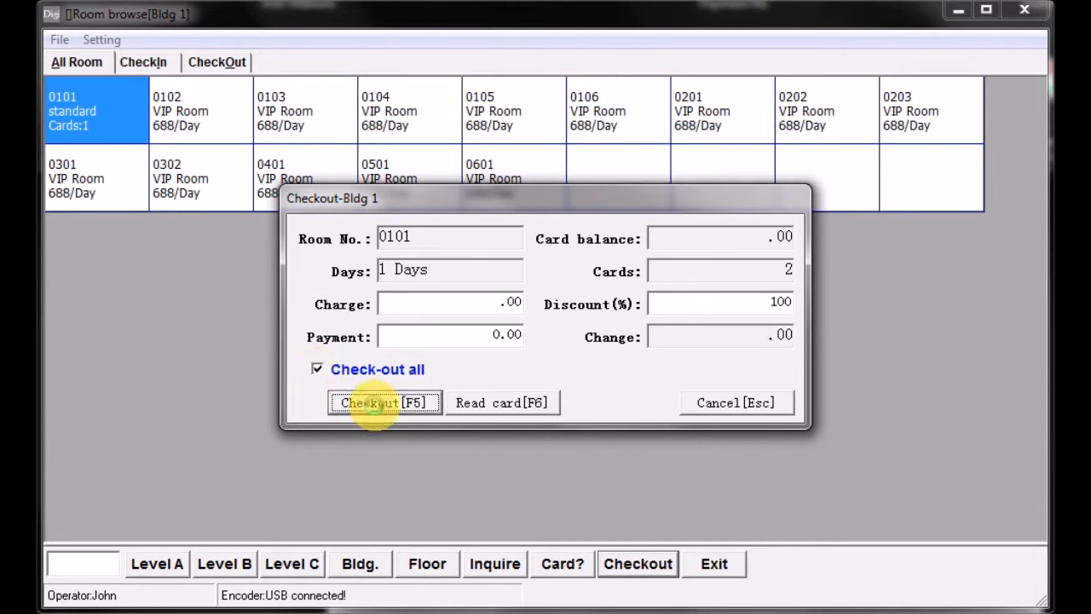
left_click(777, 496)
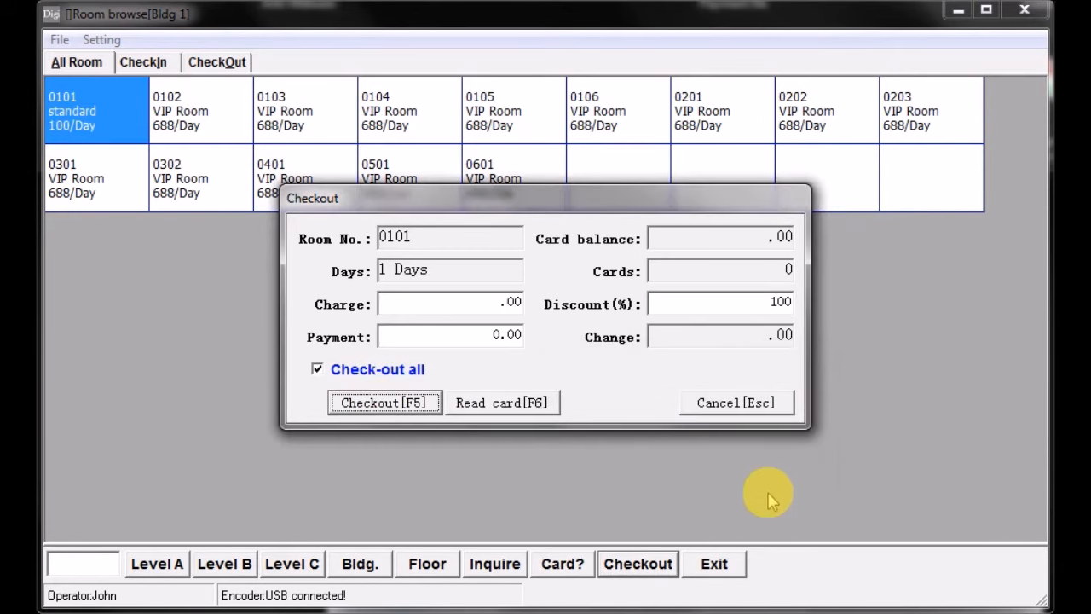
left_click(743, 406)
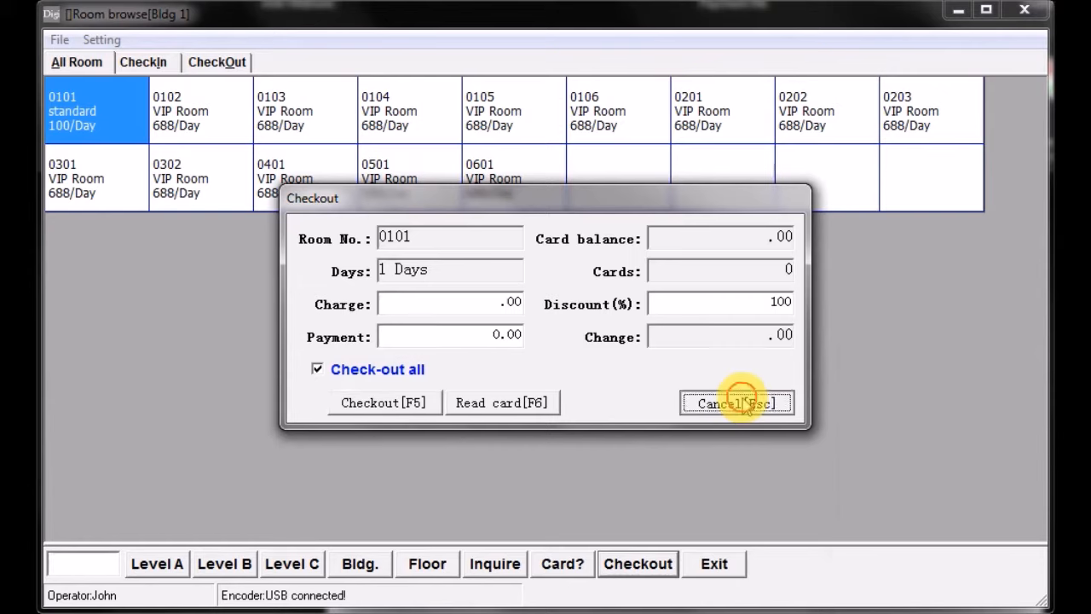
left_click(171, 97)
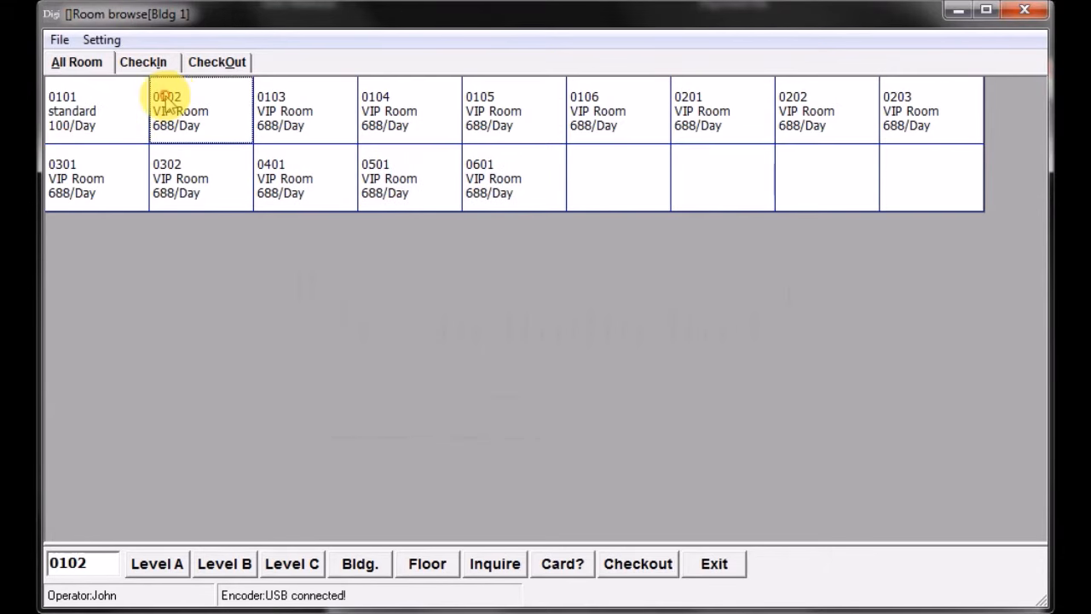
left_click(103, 116)
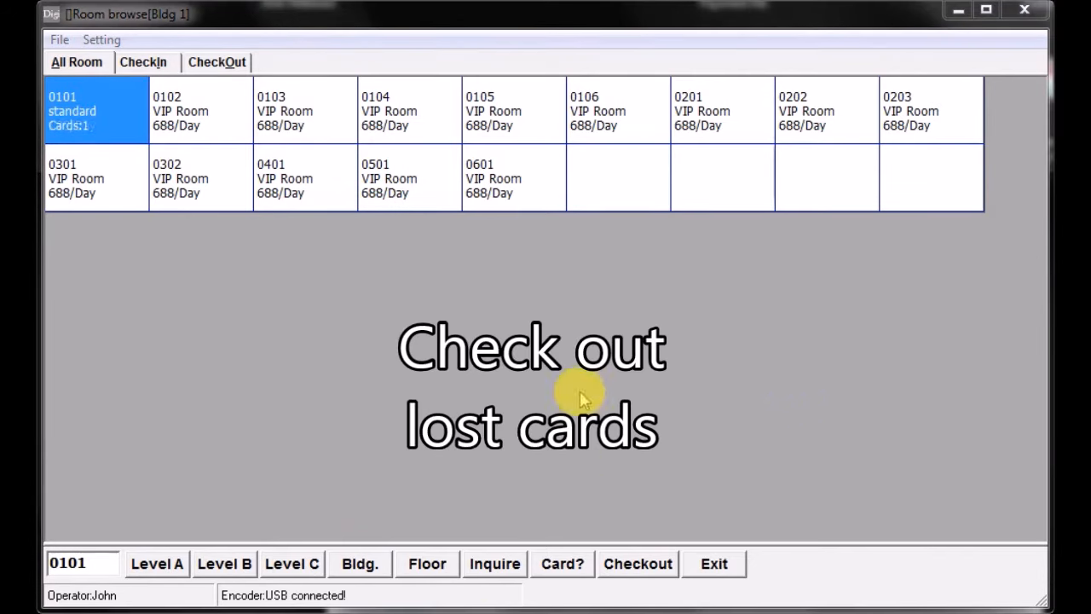
left_click(183, 141)
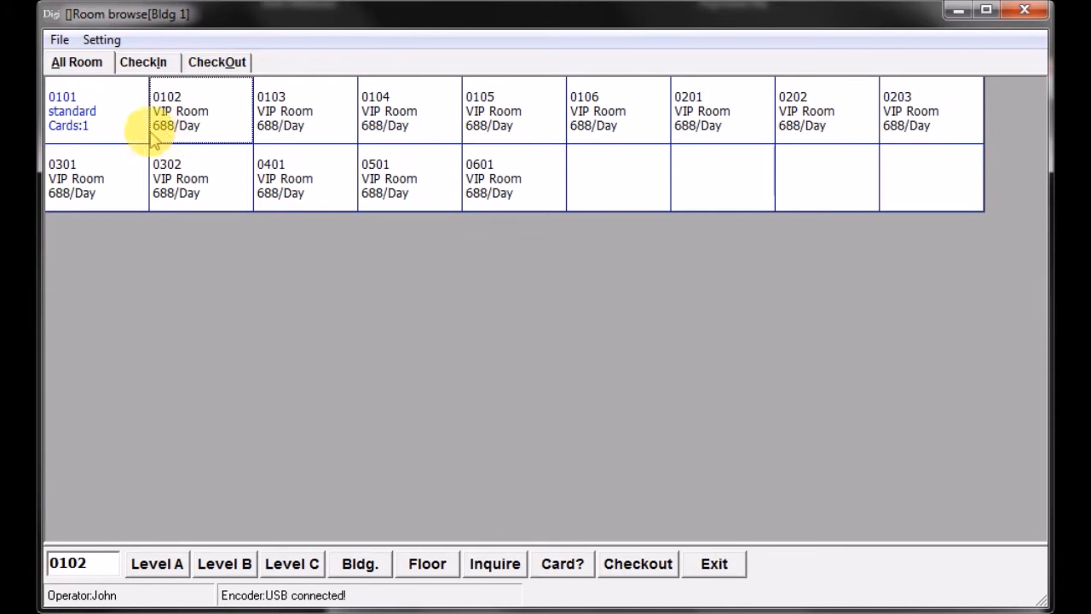
- Issue an additional guest card for room 0101 in Bldg 1 and close the guest information window
double_click(109, 115)
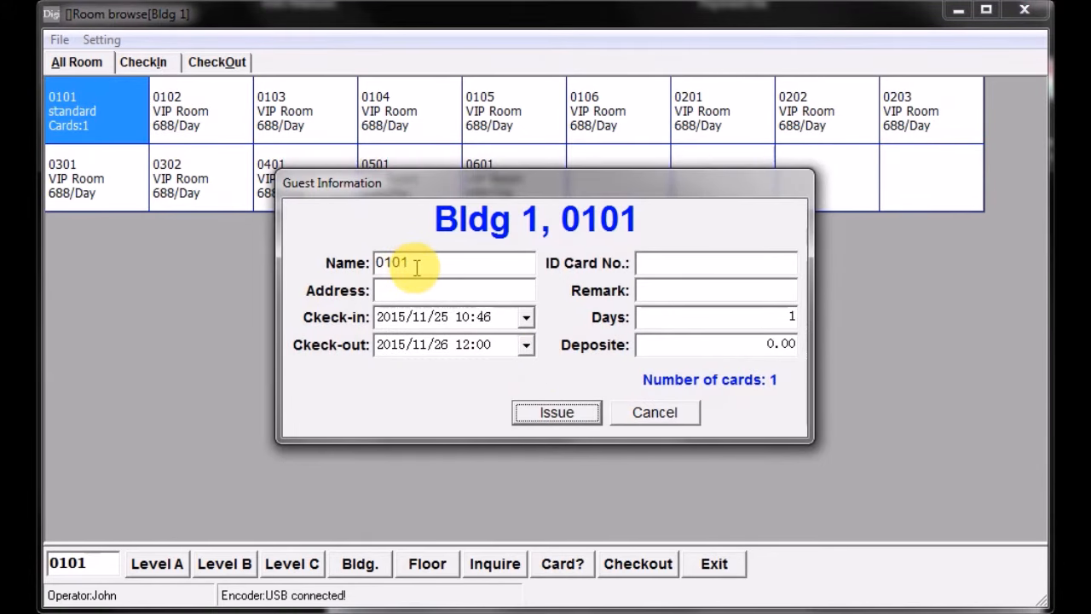
left_click(556, 412)
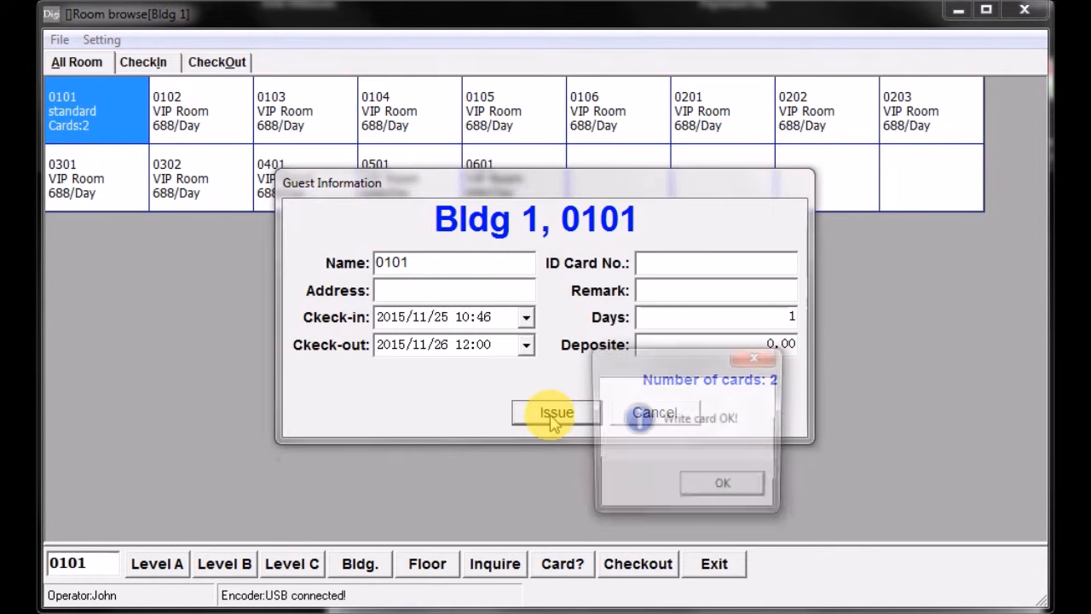
left_click(730, 485)
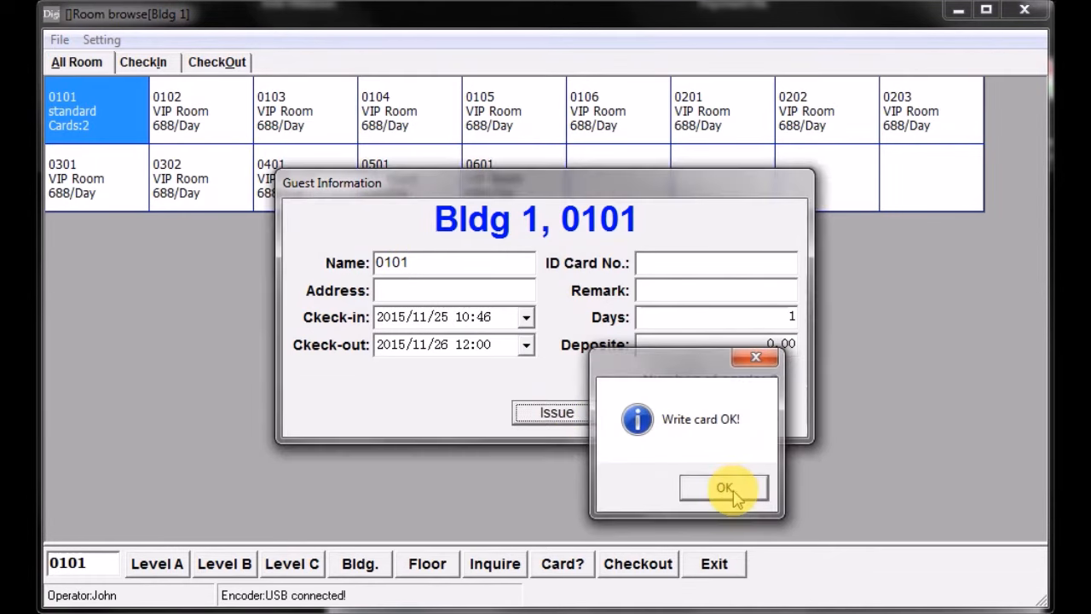
left_click(677, 421)
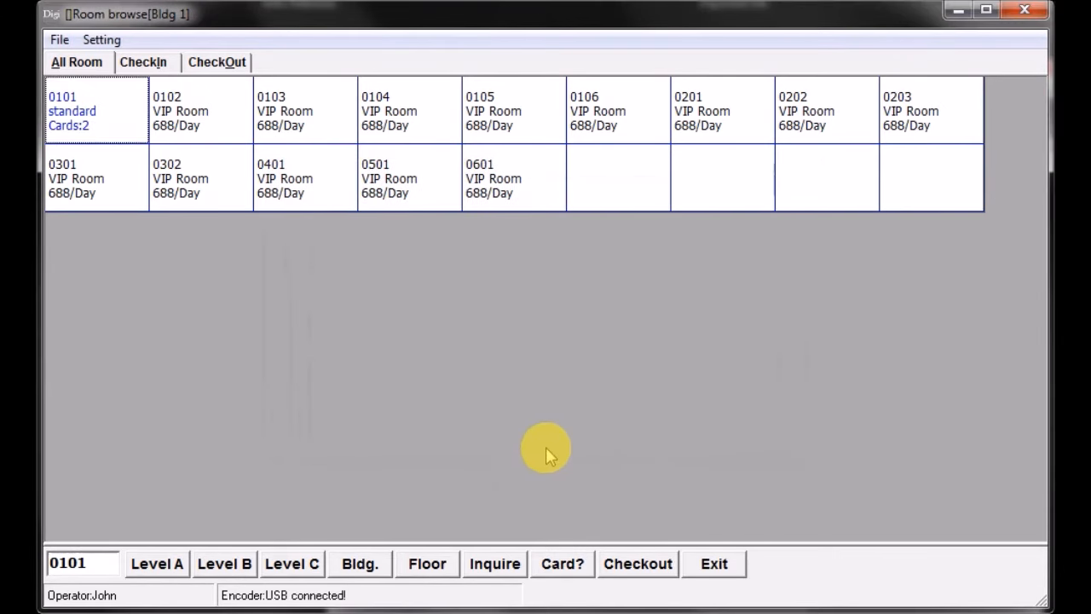
- Check out room 0101 with the Check-out all option enabled to cover the lost cards, and close the checkout window
left_click(634, 570)
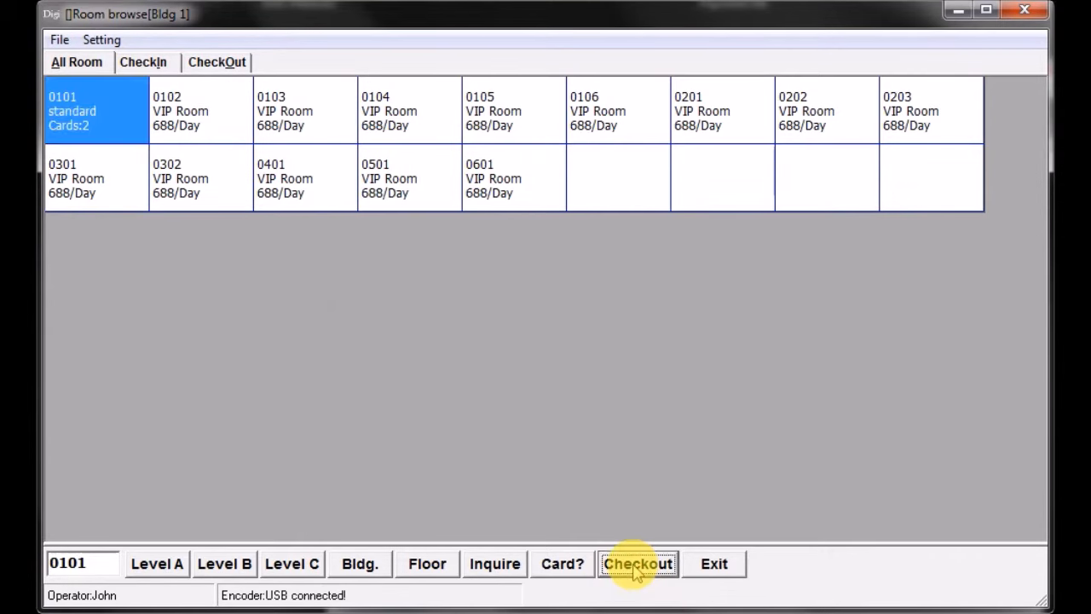
left_click(318, 369)
left_click(388, 401)
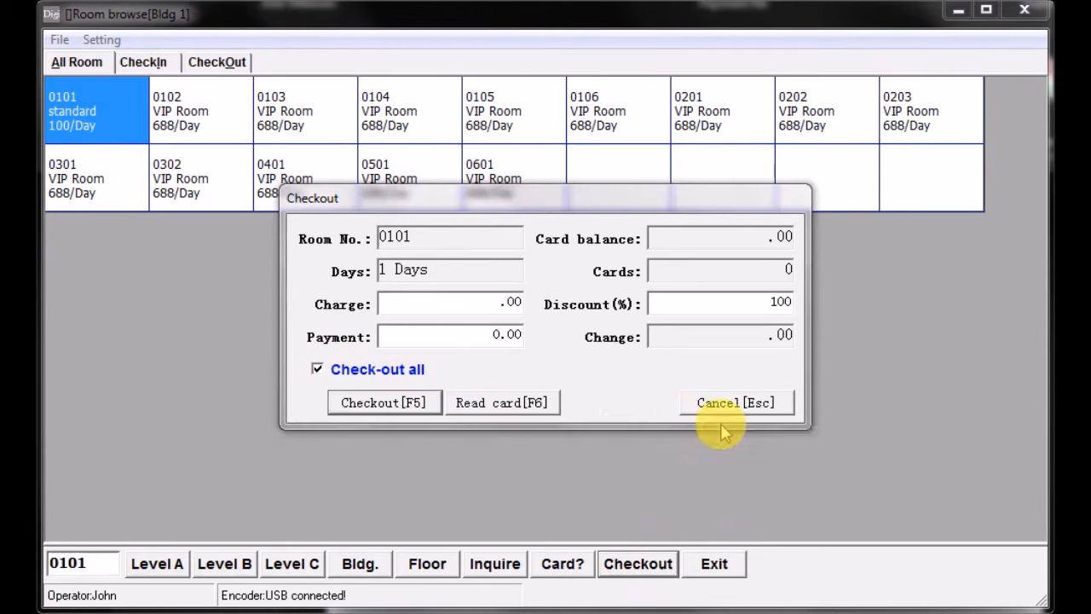
left_click(758, 487)
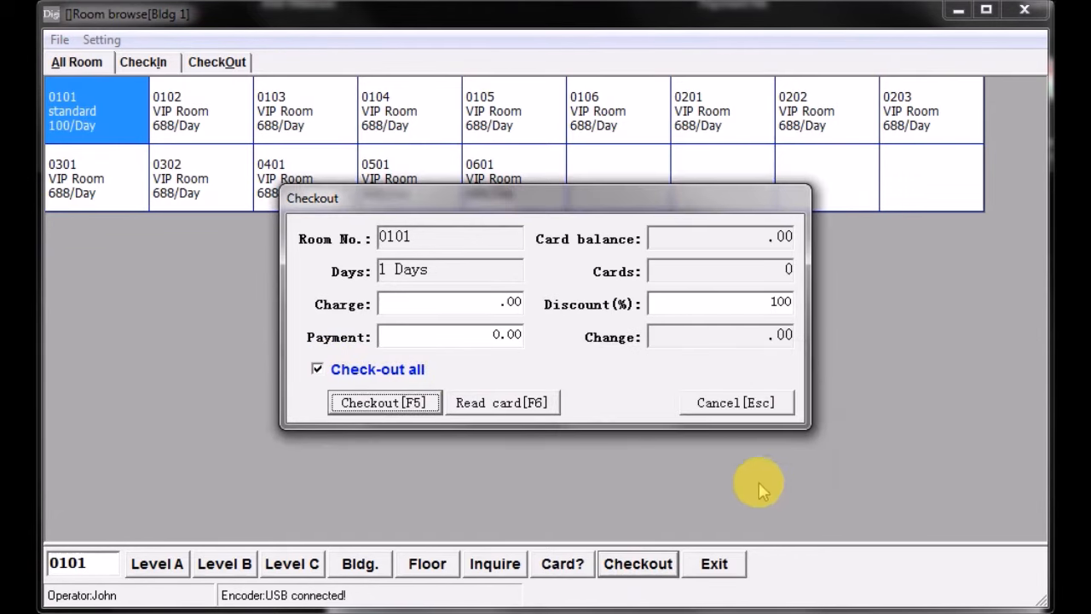
left_click(725, 402)
left_click(179, 115)
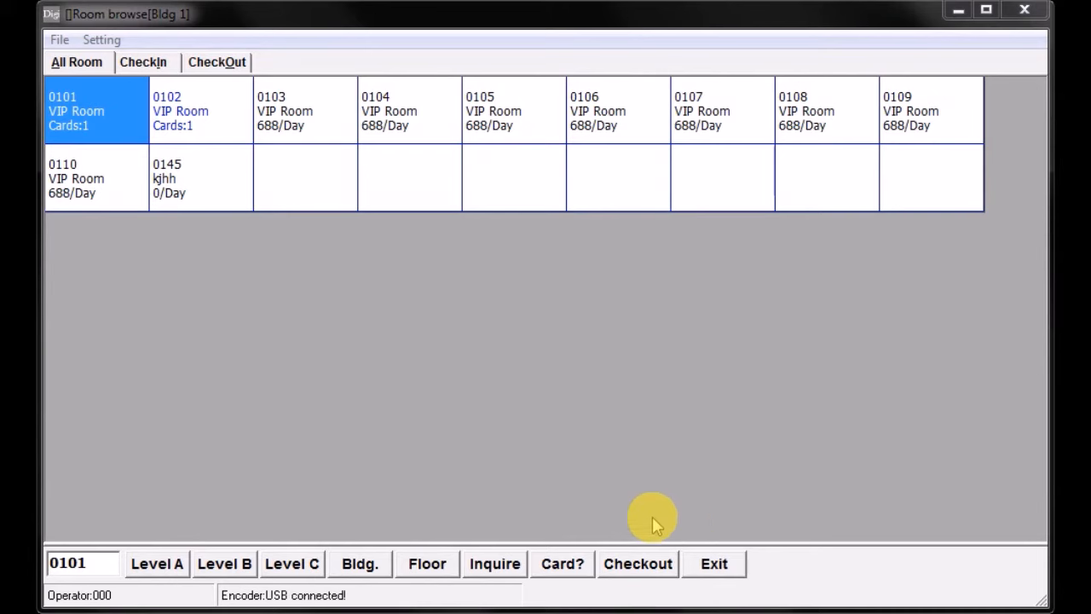
- Enter the Level A password to access its card functions, and view the Guard Card issuing form
left_click(157, 563)
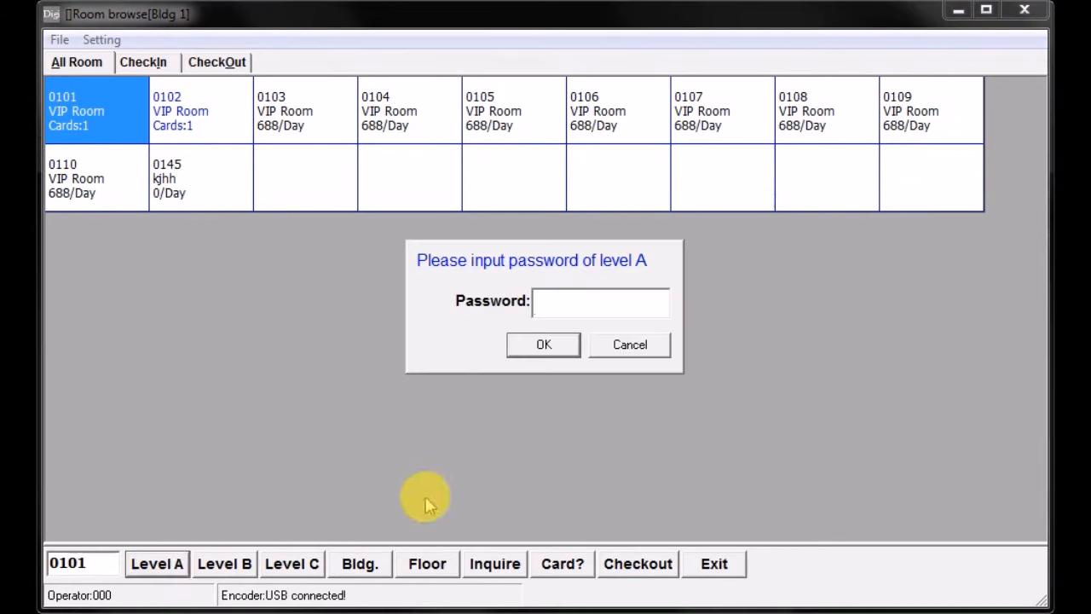
type("*")
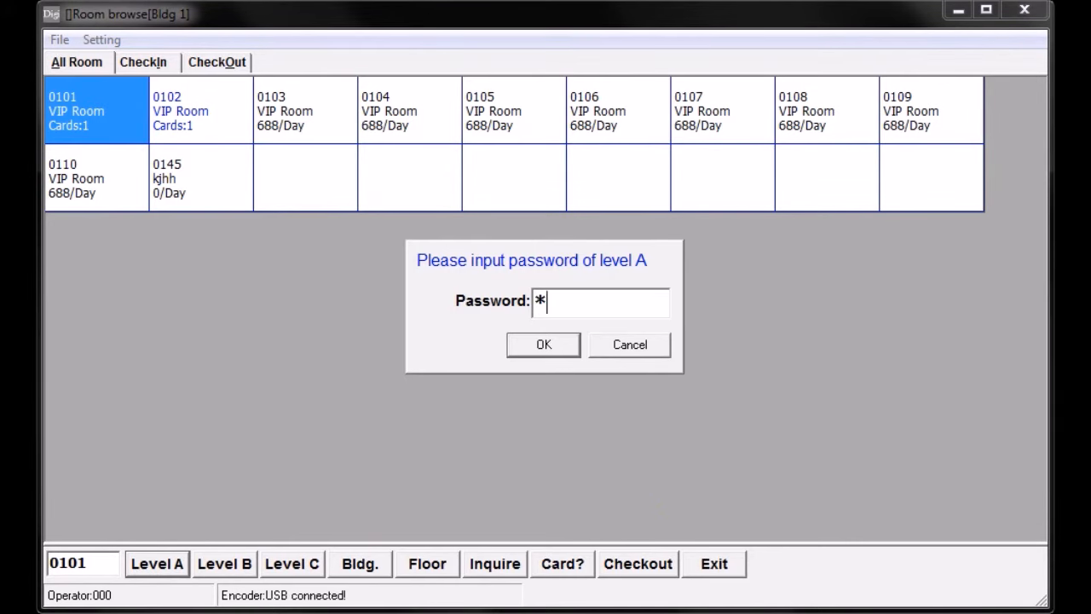
left_click(546, 347)
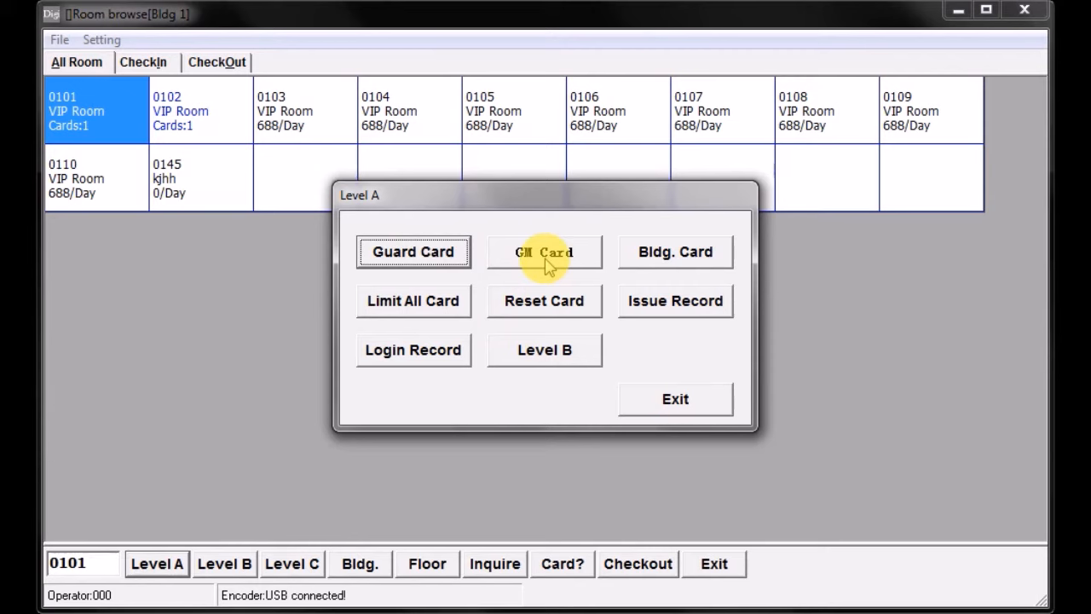
left_click(413, 256)
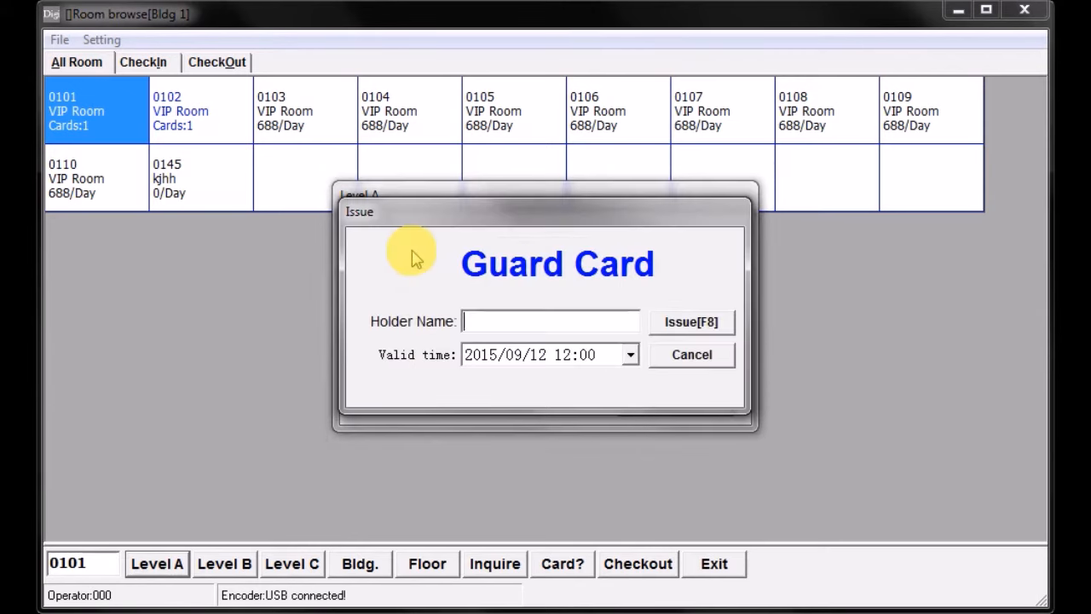
left_click(686, 356)
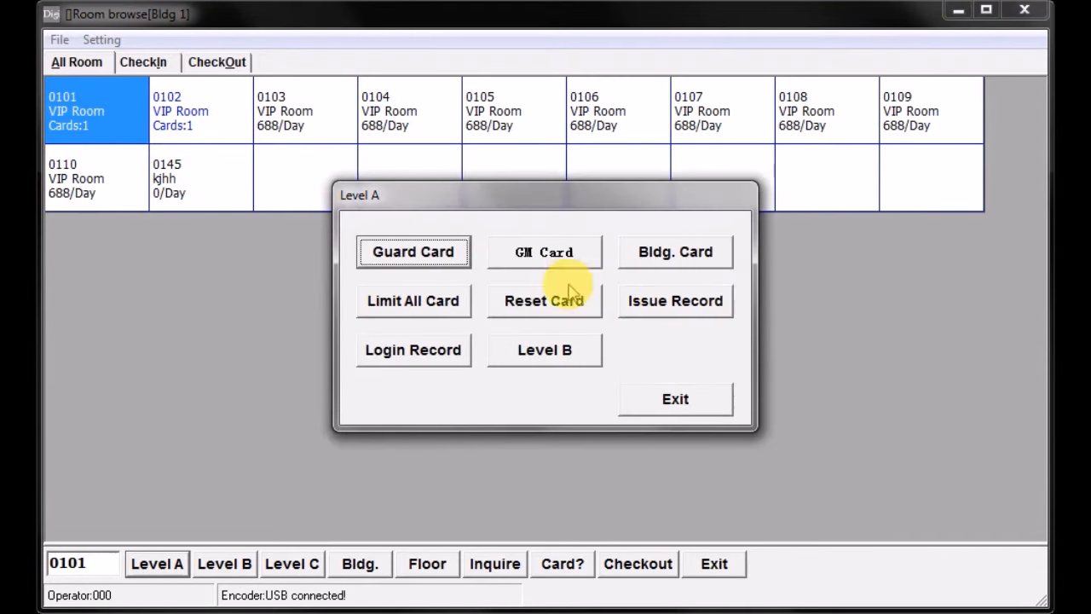
- Open the GM Card issuing form, enter the holder's name, and set the valid date to December 31, 2015
left_click(550, 254)
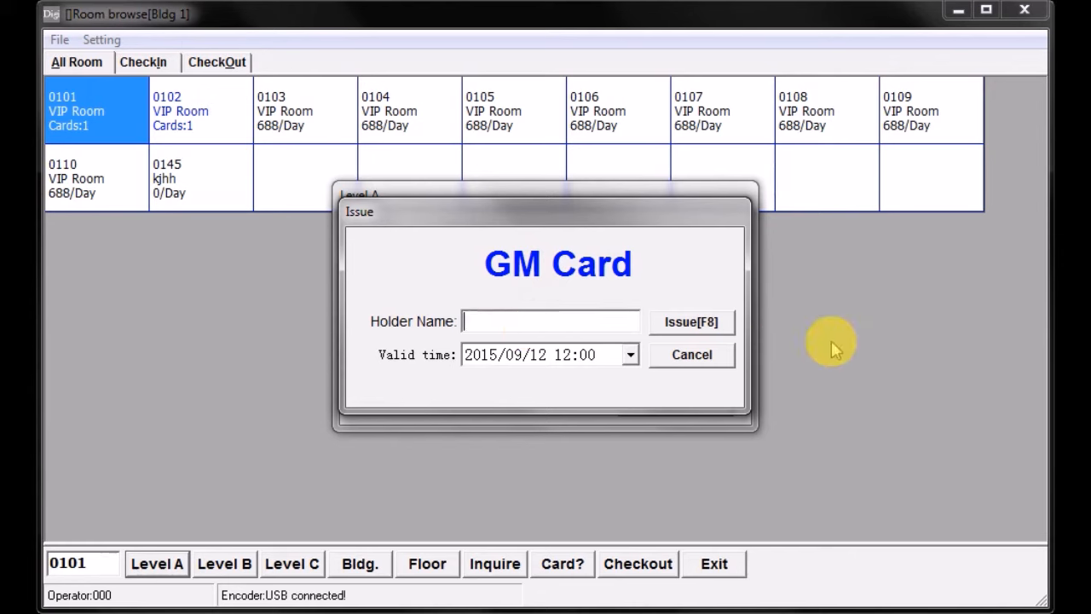
type("Tom")
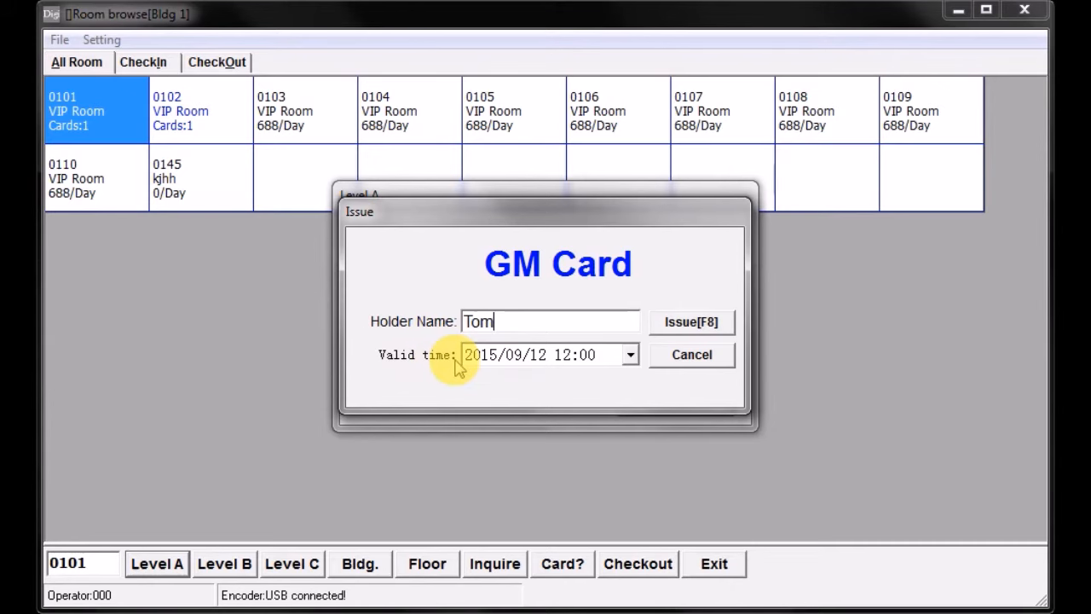
left_click(630, 355)
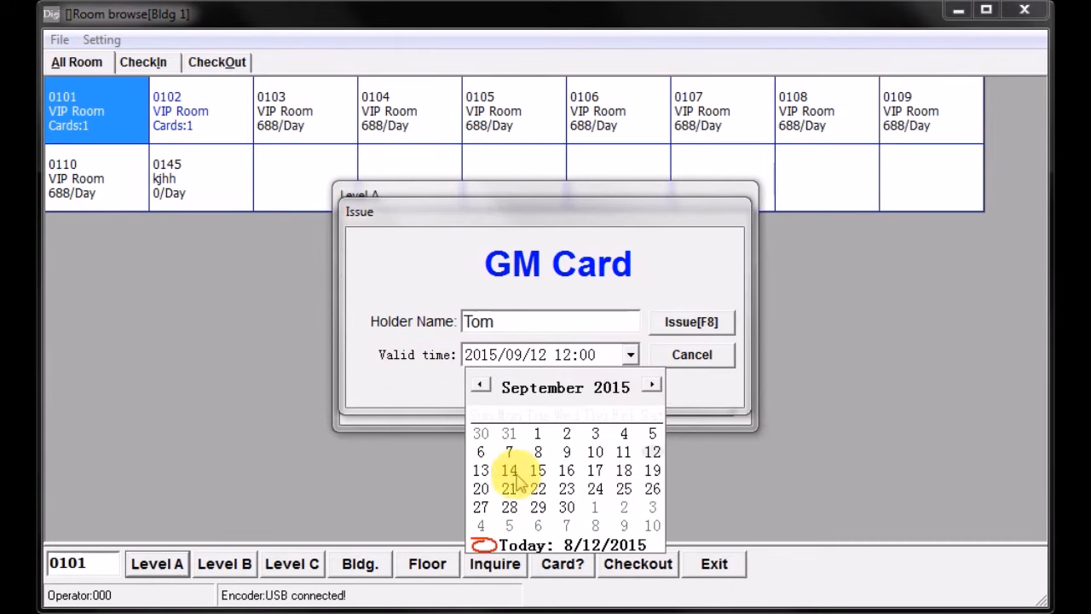
left_click(652, 385)
left_click(652, 385)
left_click(652, 385)
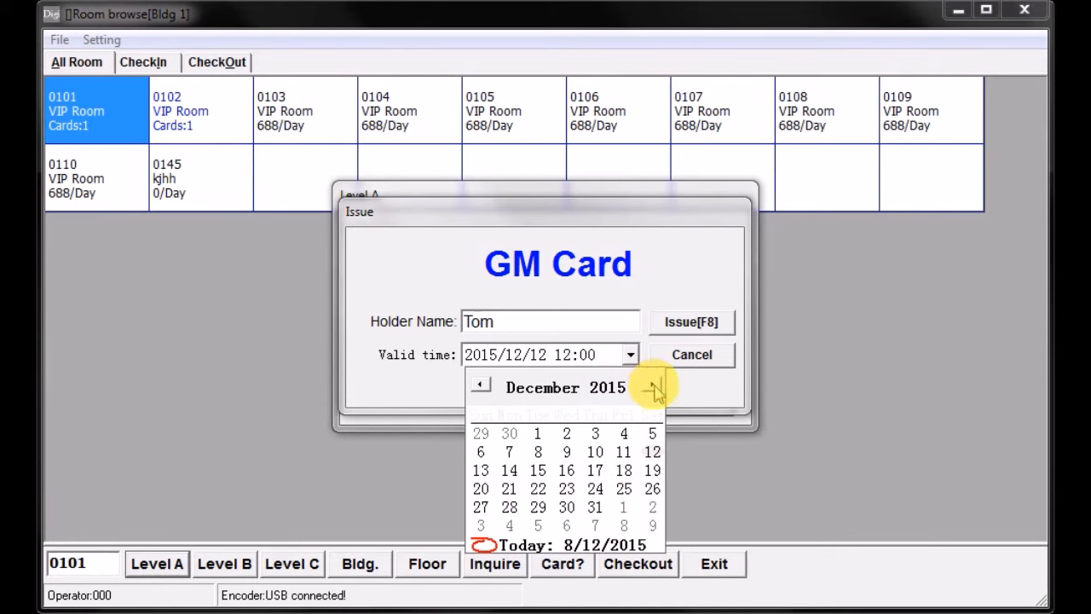
left_click(595, 507)
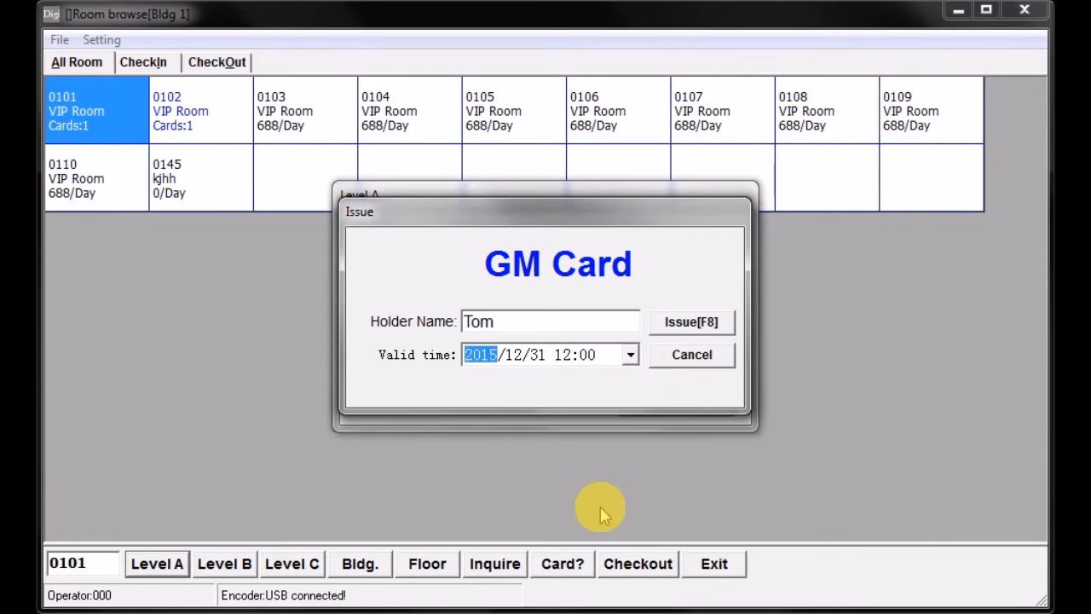
- Issue the GM Card and exit the Level A functions
left_click(696, 329)
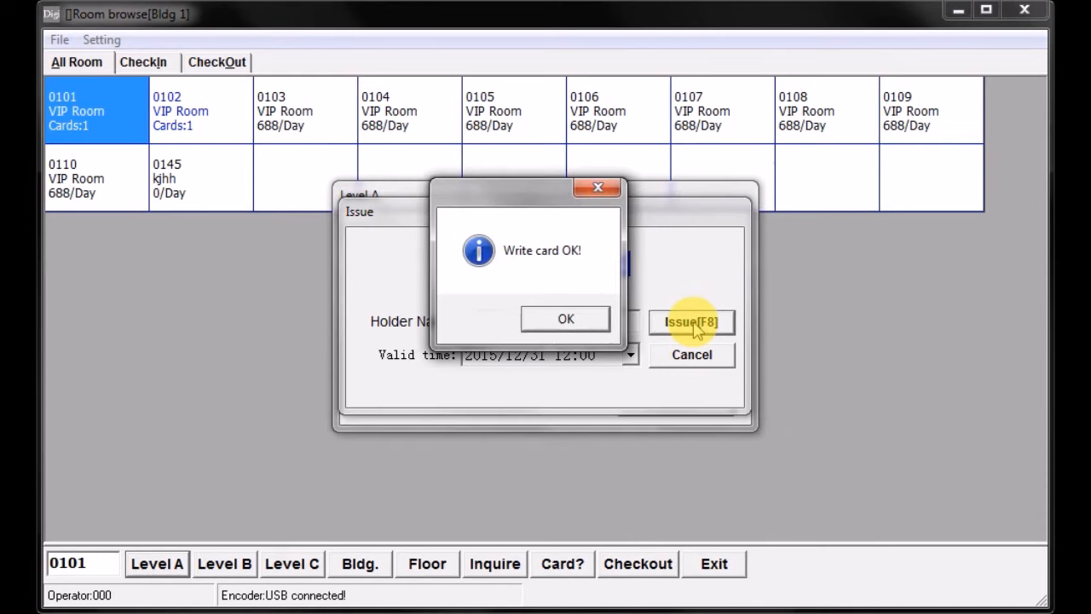
left_click(567, 322)
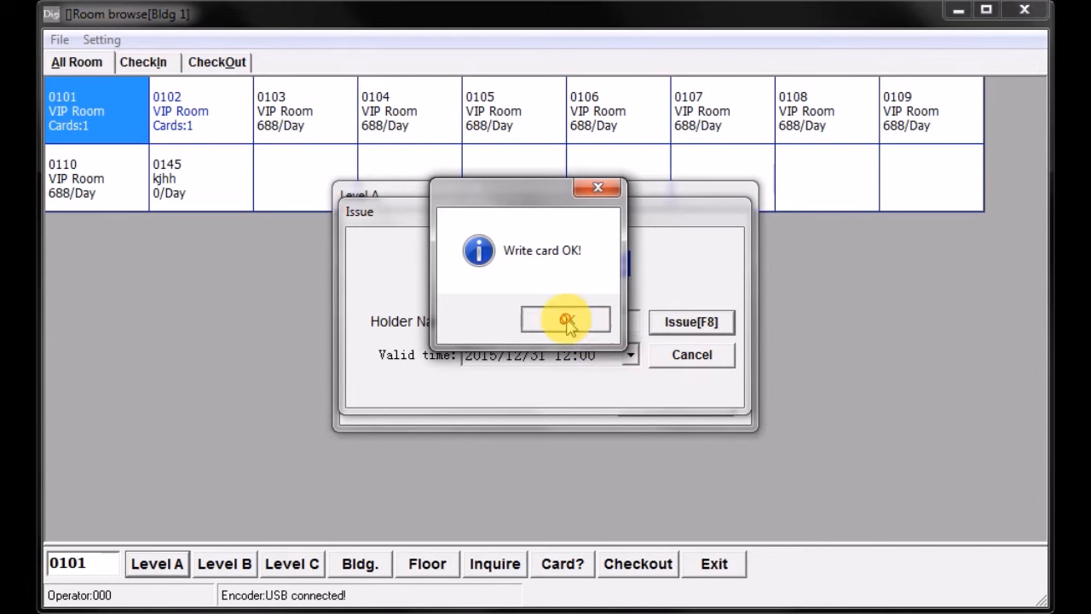
left_click(692, 357)
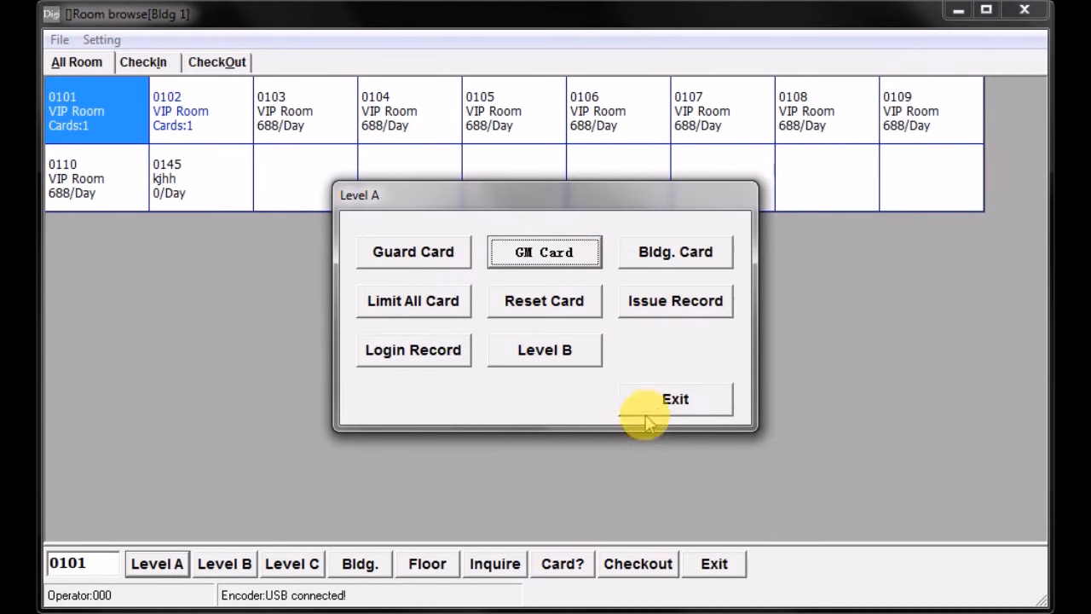
left_click(670, 397)
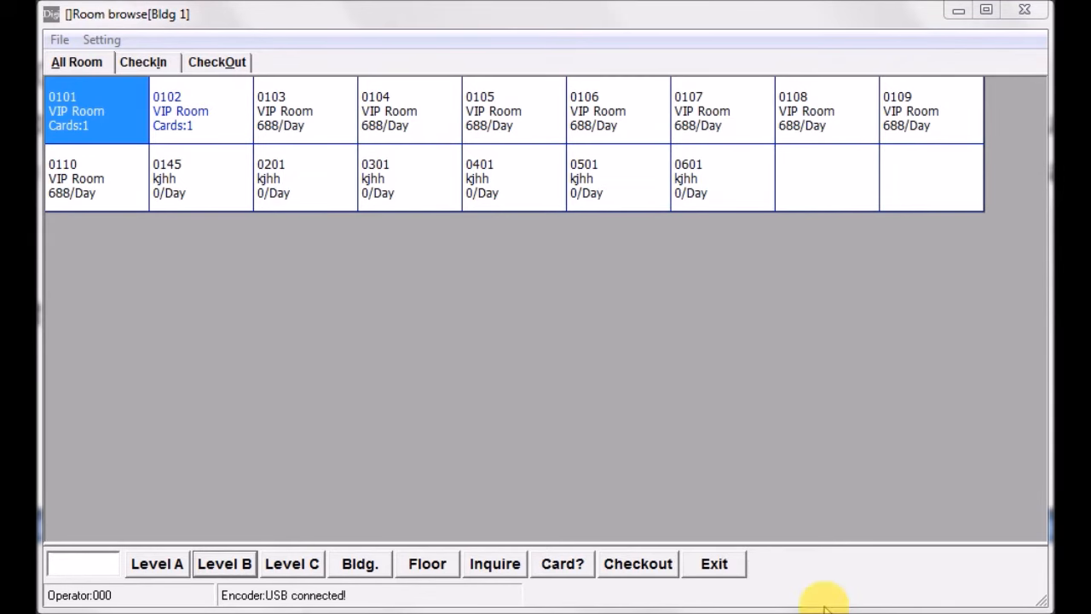
- Access the Level A card functions again by entering the Level A password
left_click(158, 567)
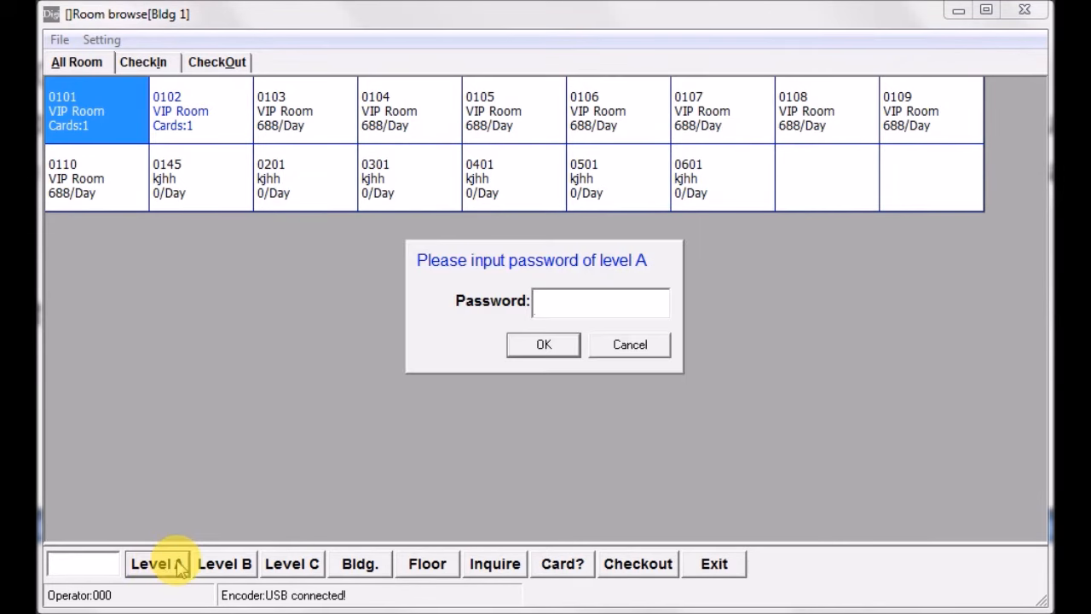
type("1")
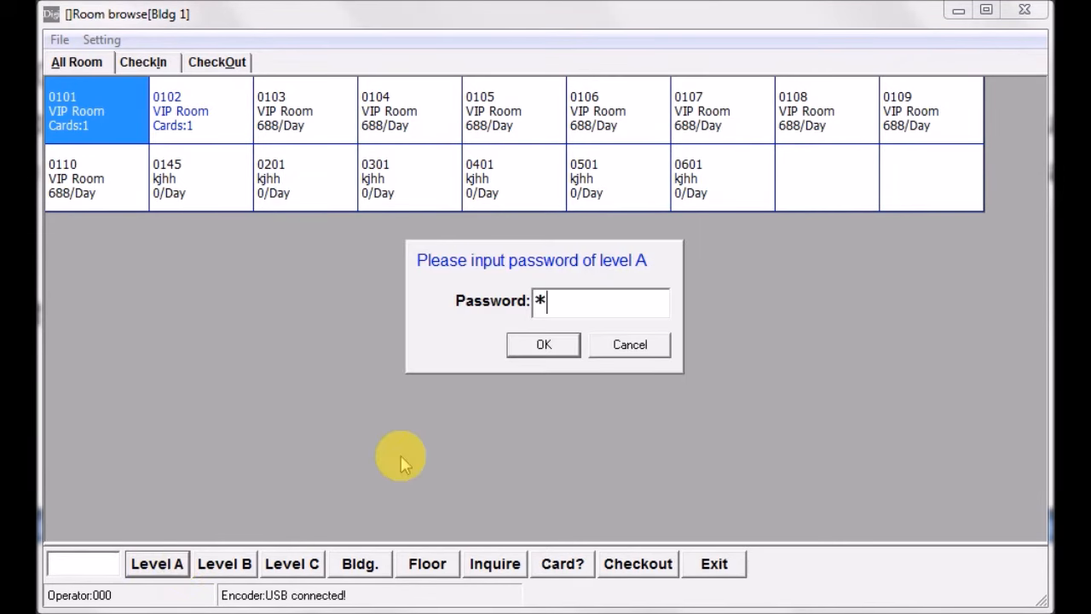
left_click(547, 346)
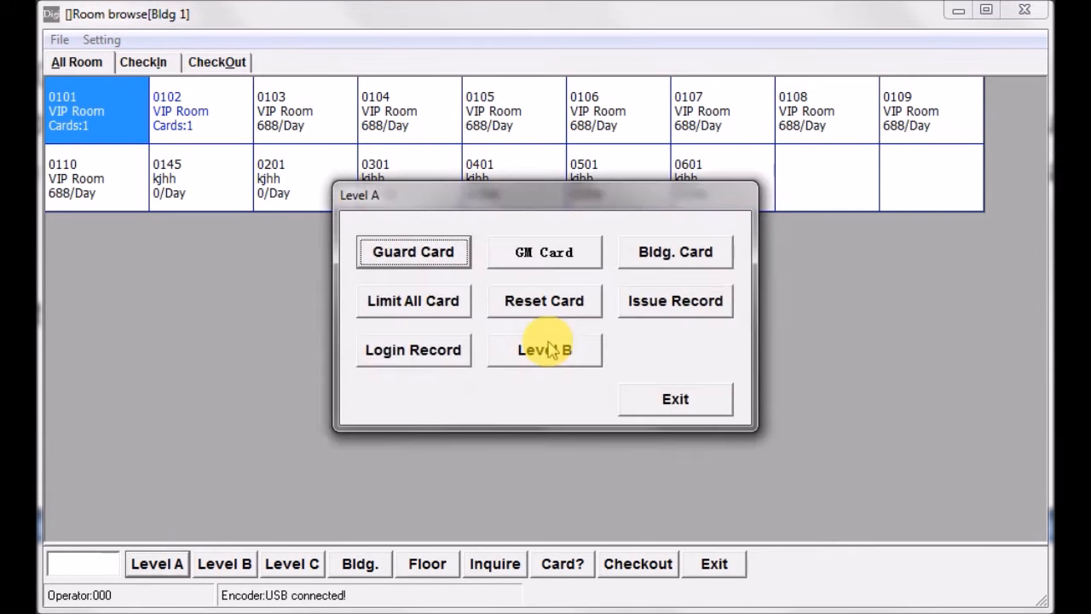
- Open the Bldg. Card issuing form, enter the holder's name, and add buildings 1, 2, 3 and 4 to the card
left_click(671, 256)
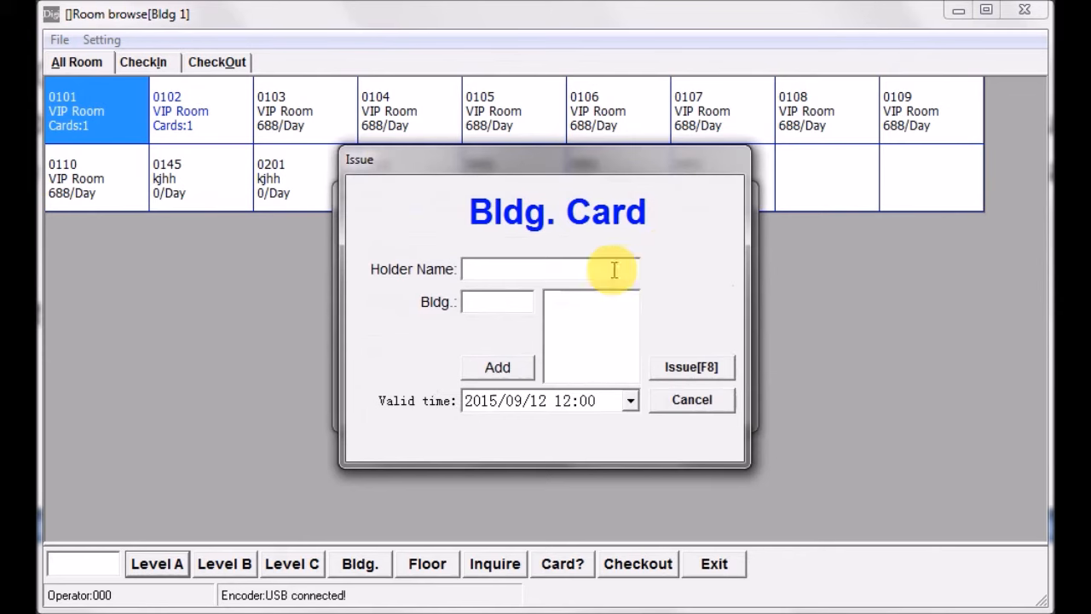
type("ton")
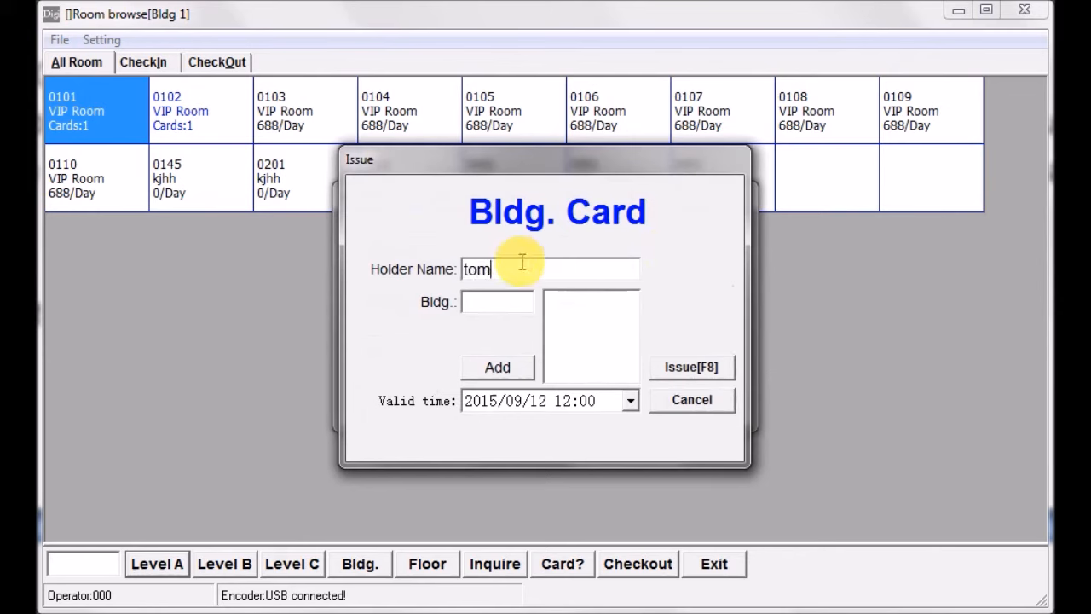
left_click(512, 306)
type("1")
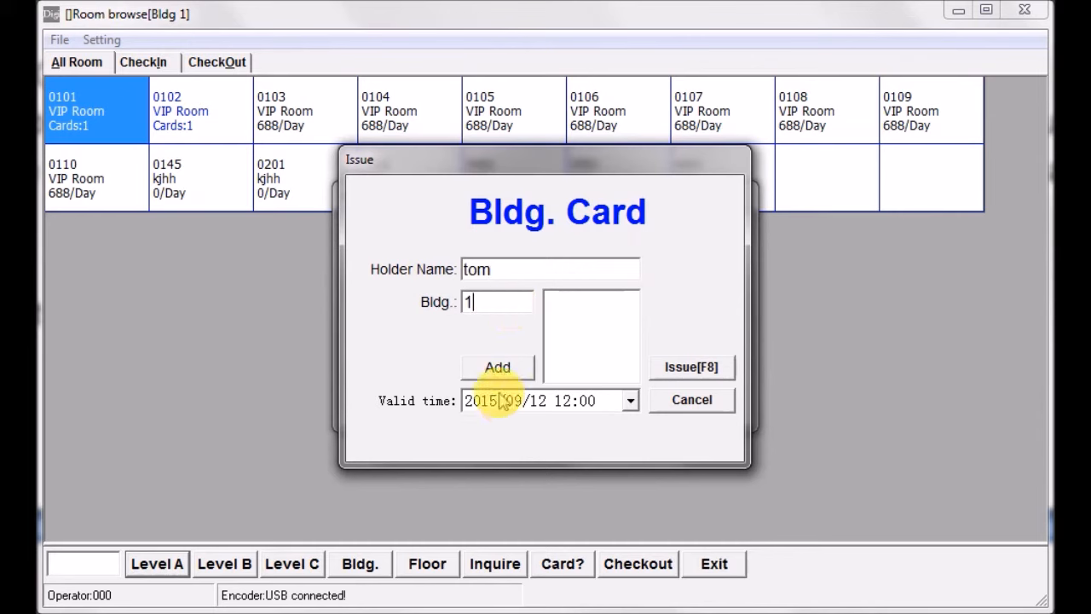
left_click(497, 368)
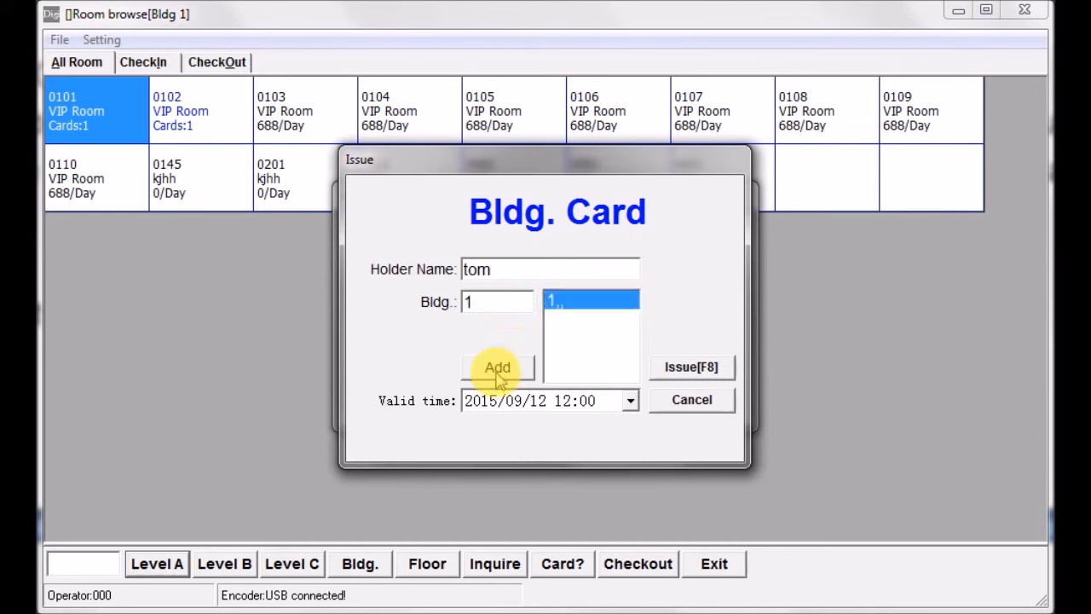
type("2")
left_click(497, 368)
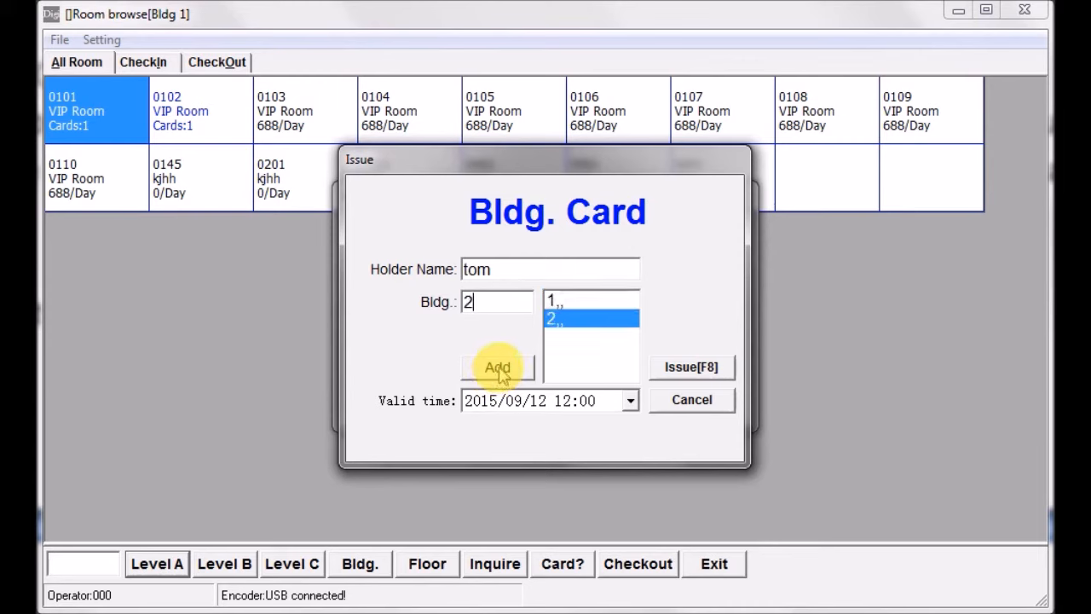
type("3")
left_click(498, 369)
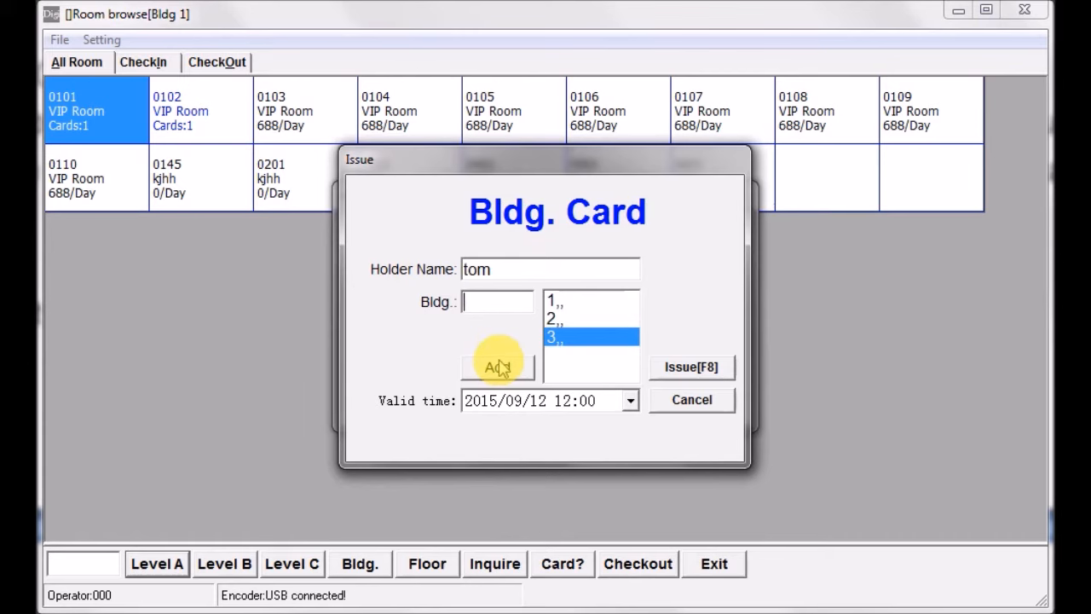
type("4")
left_click(498, 368)
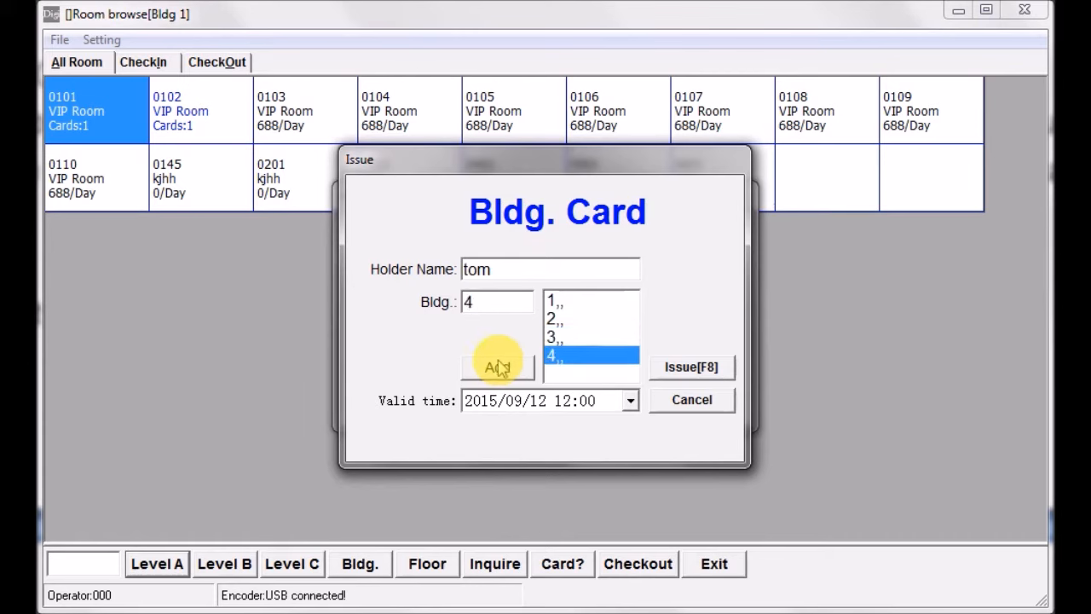
- Add buildings 5 and 6 to the Bldg. Card and set its valid date to September 30, 2015
type("5")
left_click(498, 368)
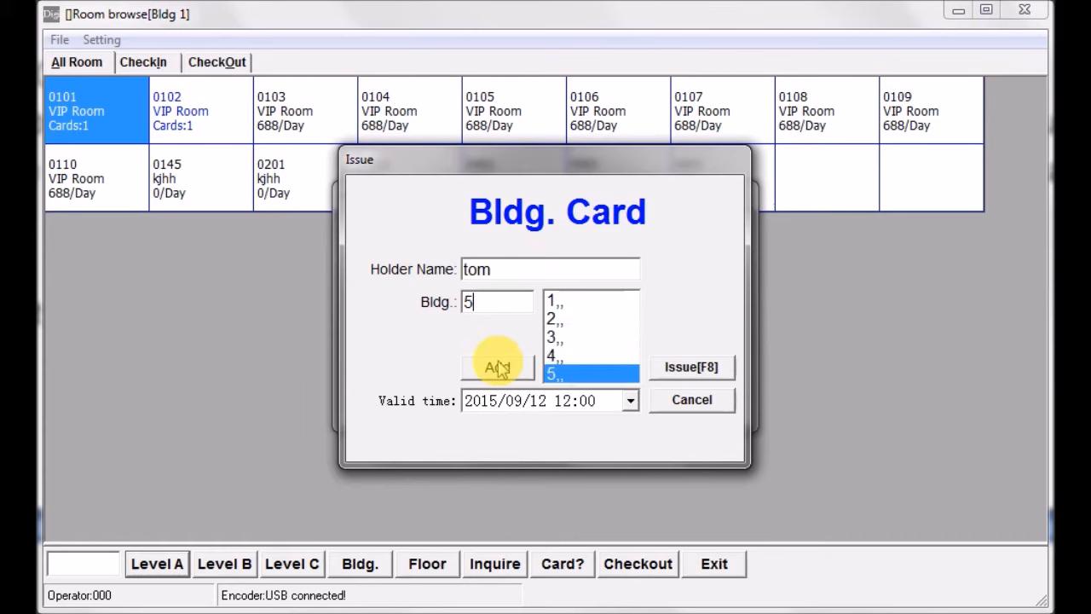
type("6")
left_click(524, 372)
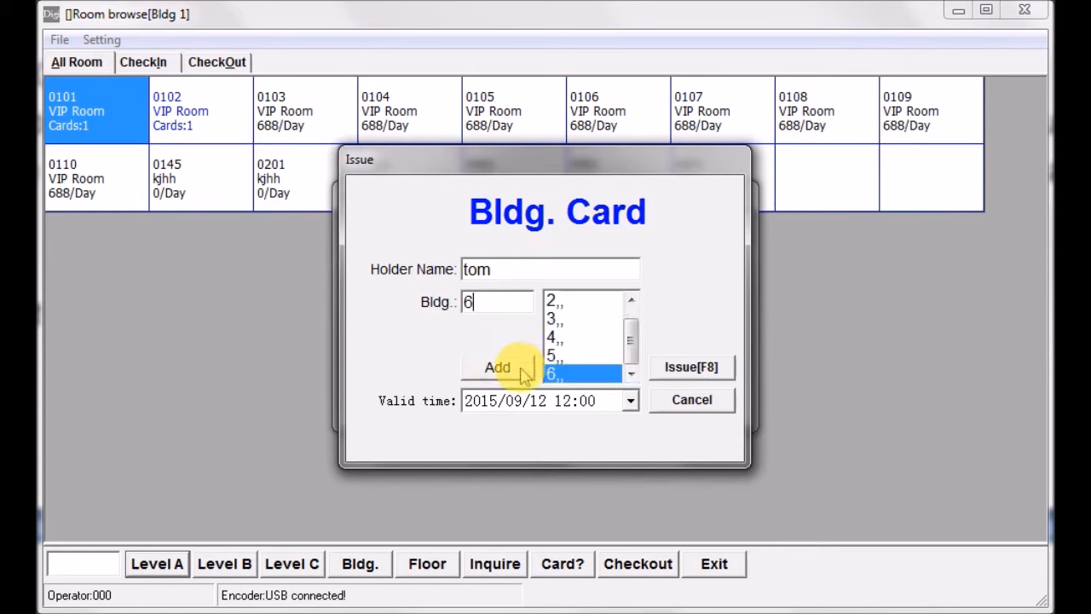
left_click(589, 401)
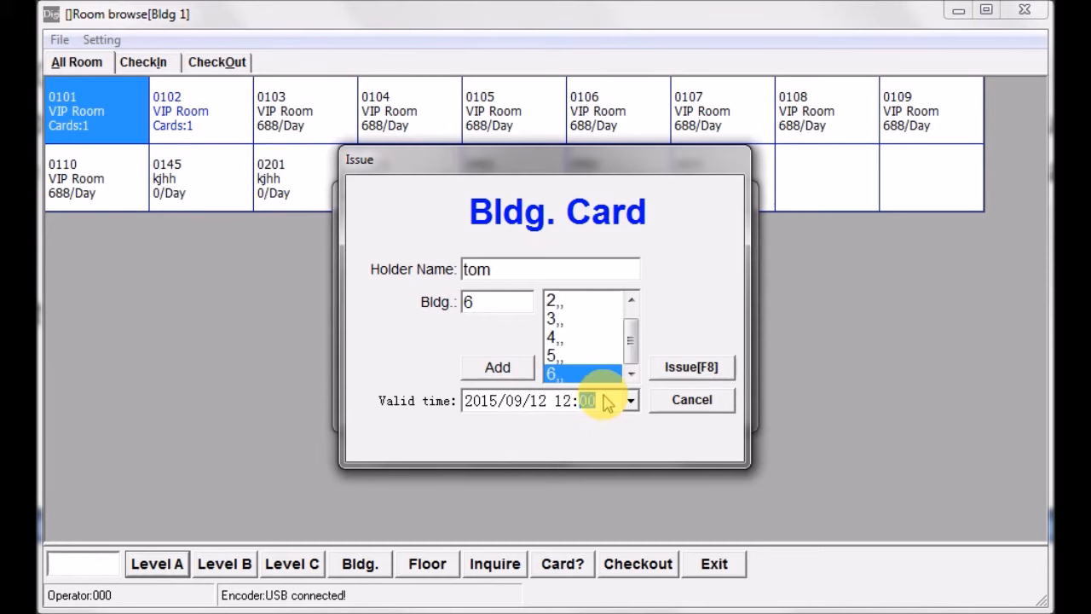
left_click(631, 400)
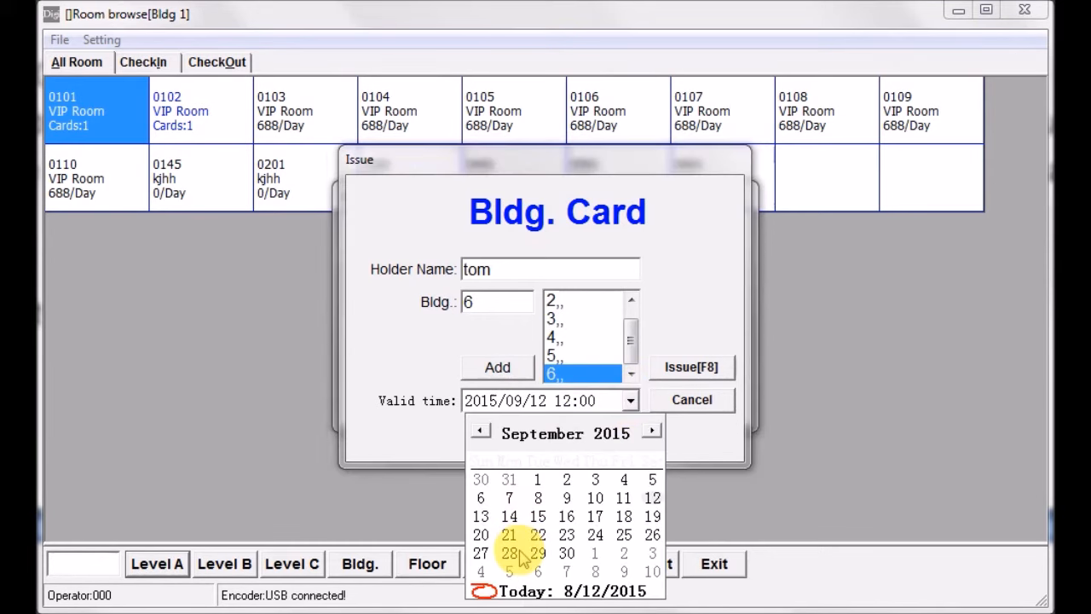
left_click(566, 553)
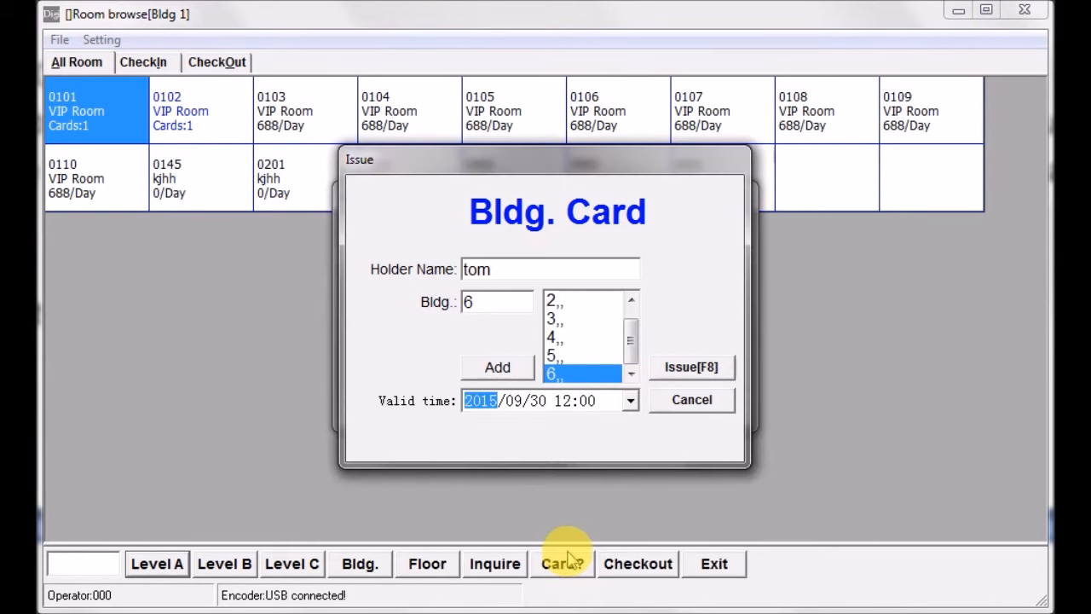
- Issue the Bldg. Card and close its issuing form
left_click(689, 375)
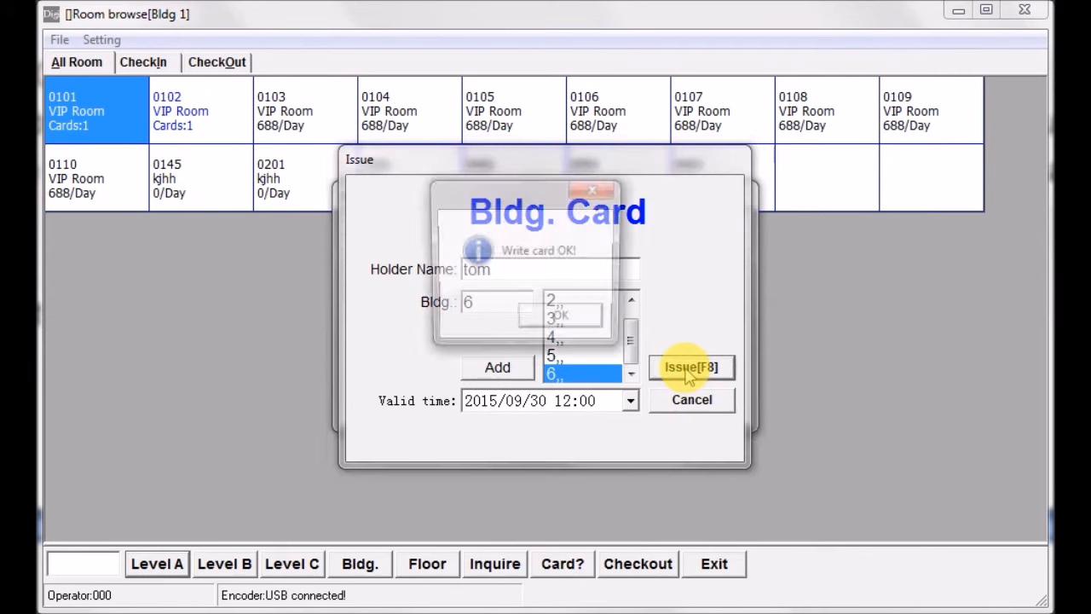
left_click(563, 319)
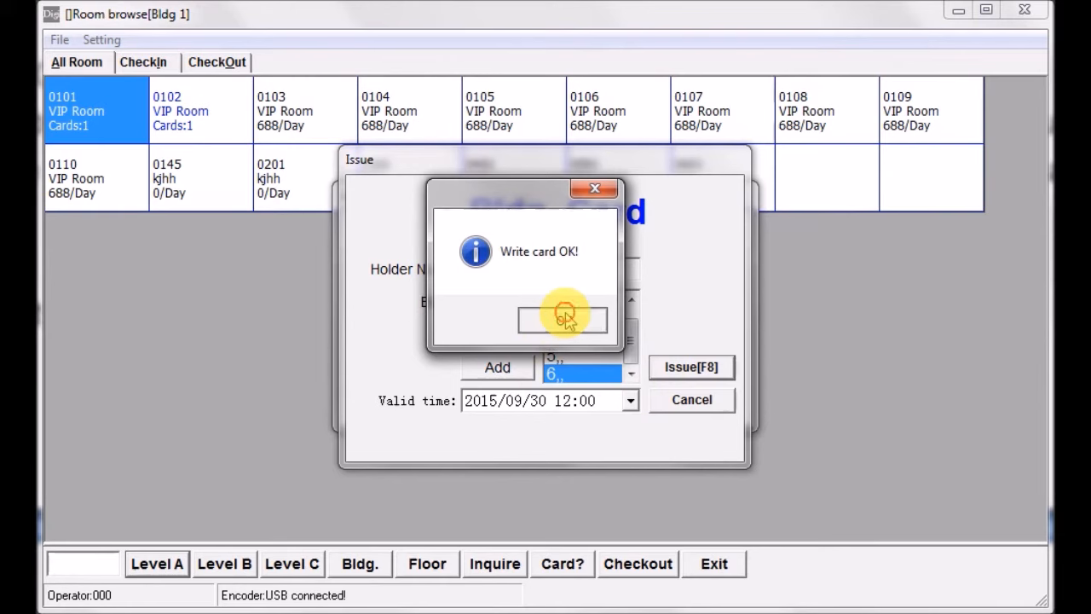
left_click(689, 400)
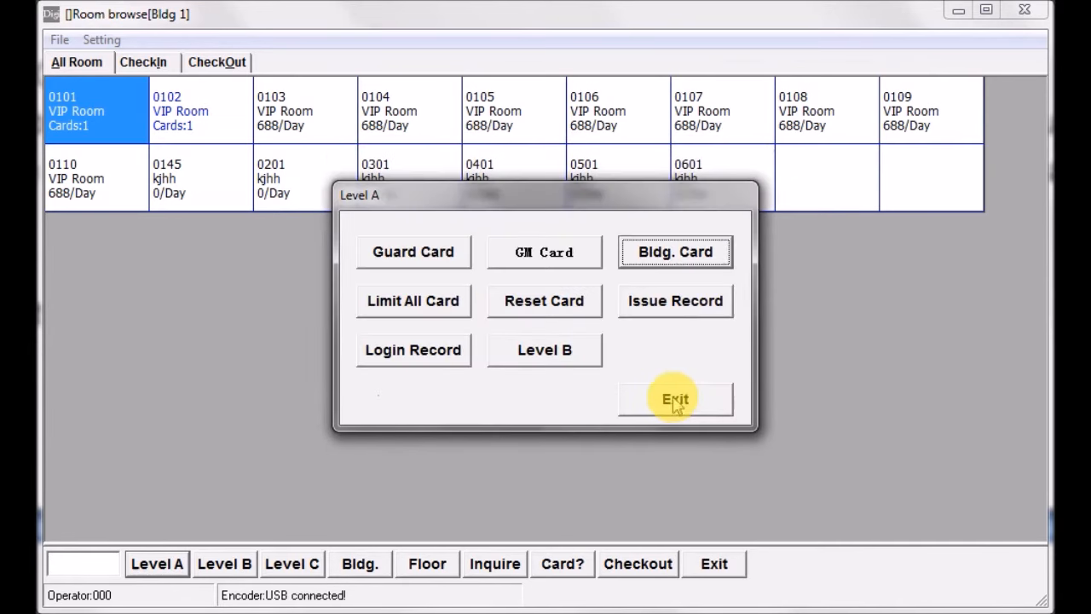
- Open the Floor Card issuing form from the Level B functions, enter the holder's name, and add building 1, floor 1
left_click(548, 355)
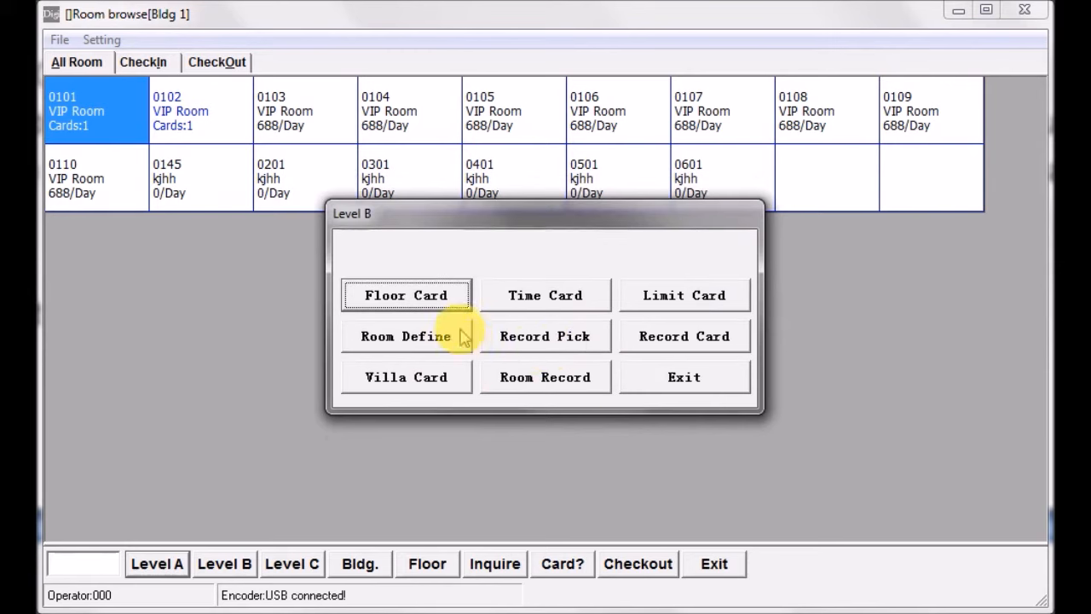
left_click(407, 295)
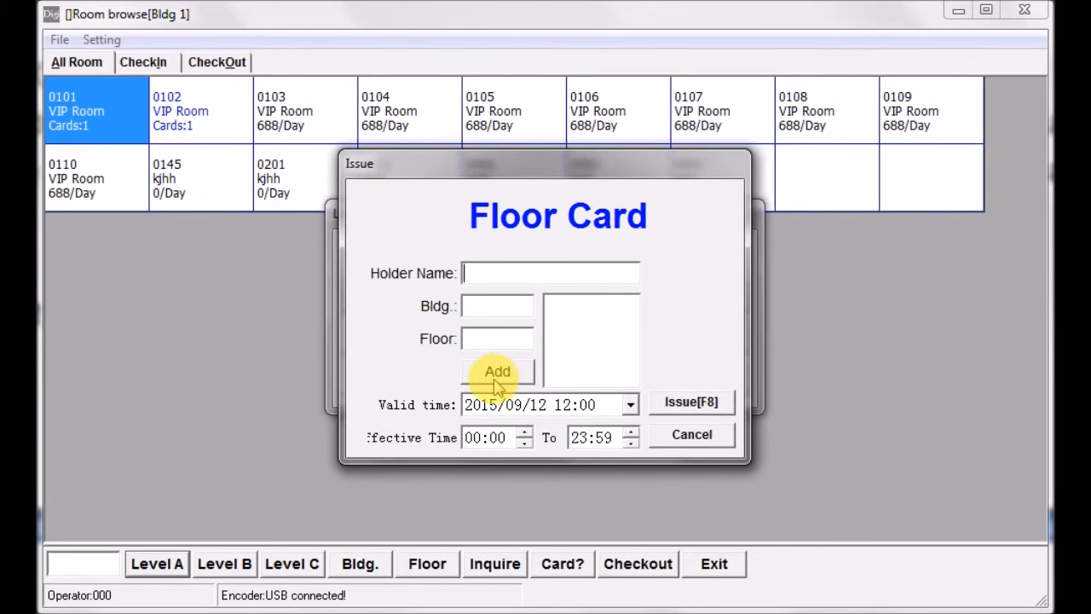
type("tom")
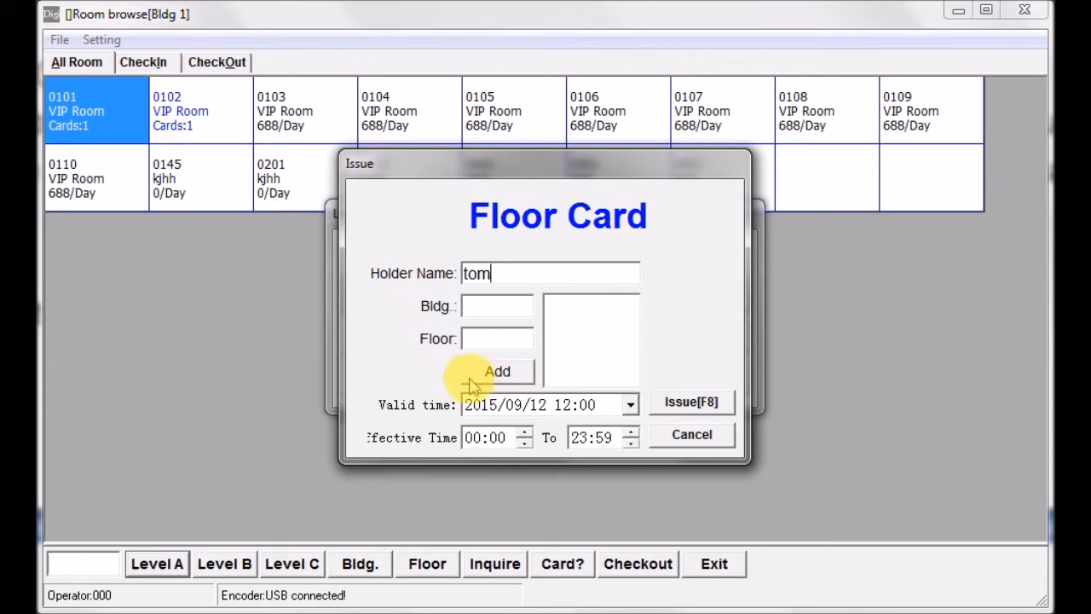
left_click(488, 311)
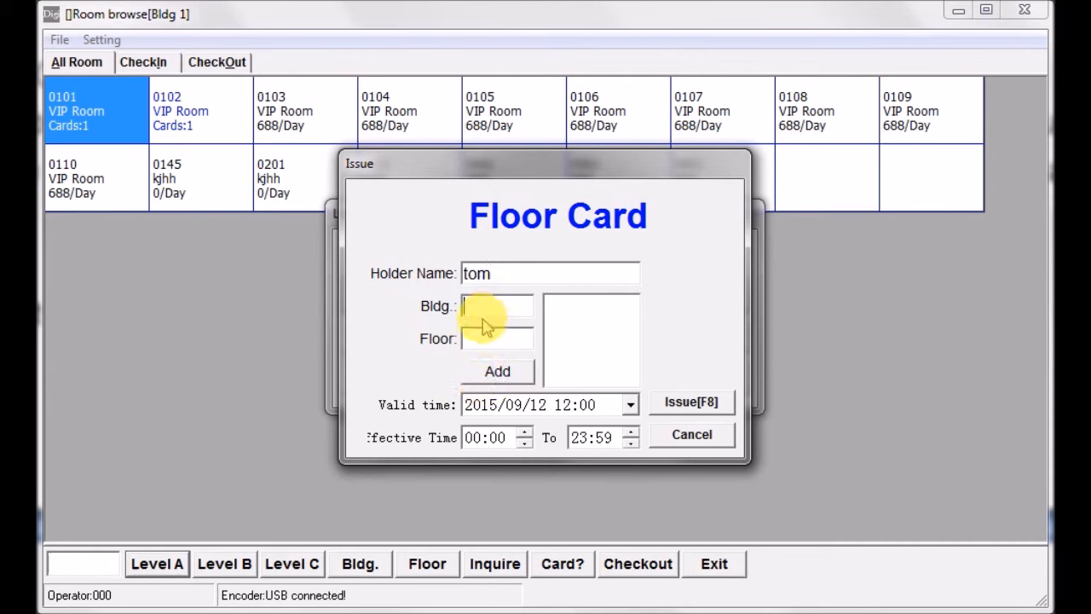
type("1")
left_click(483, 343)
type("1")
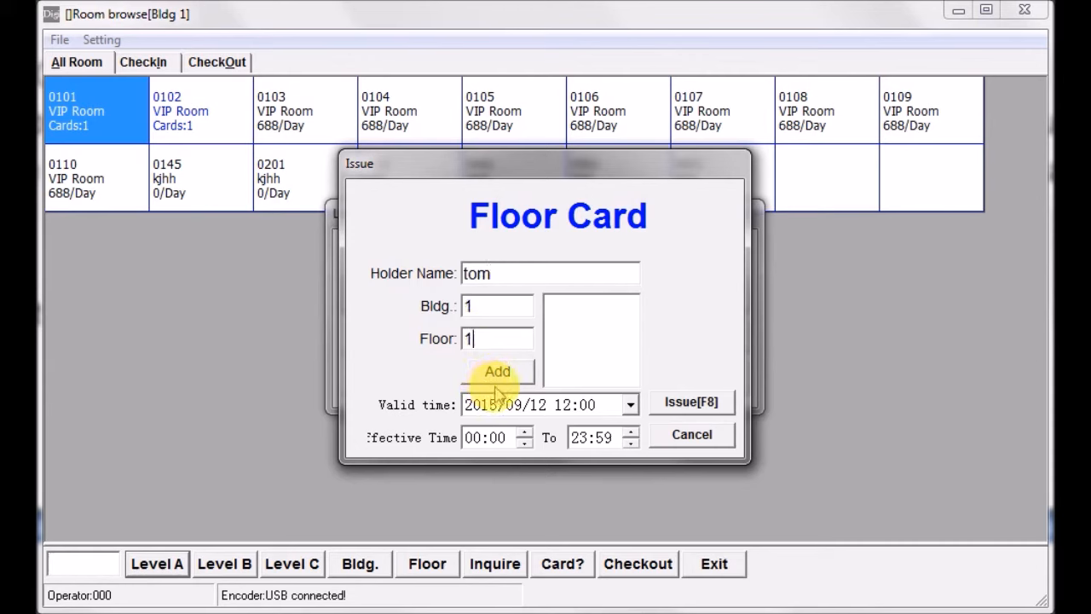
left_click(499, 375)
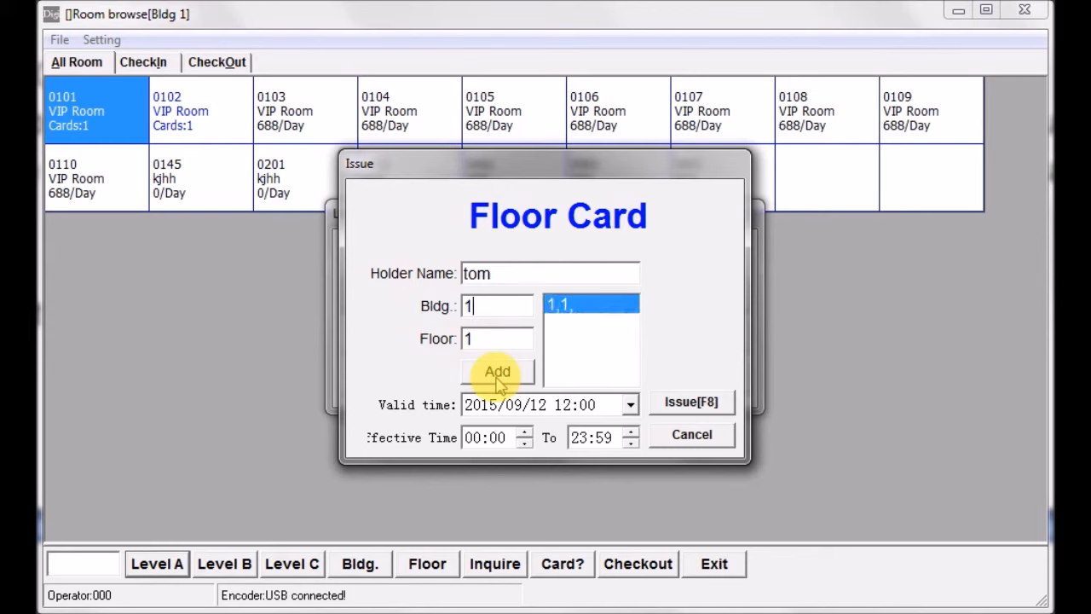
- Add floors 2, 3, 4, 5 and 6 of building 1 to the Floor Card
left_click_drag(487, 339, 459, 340)
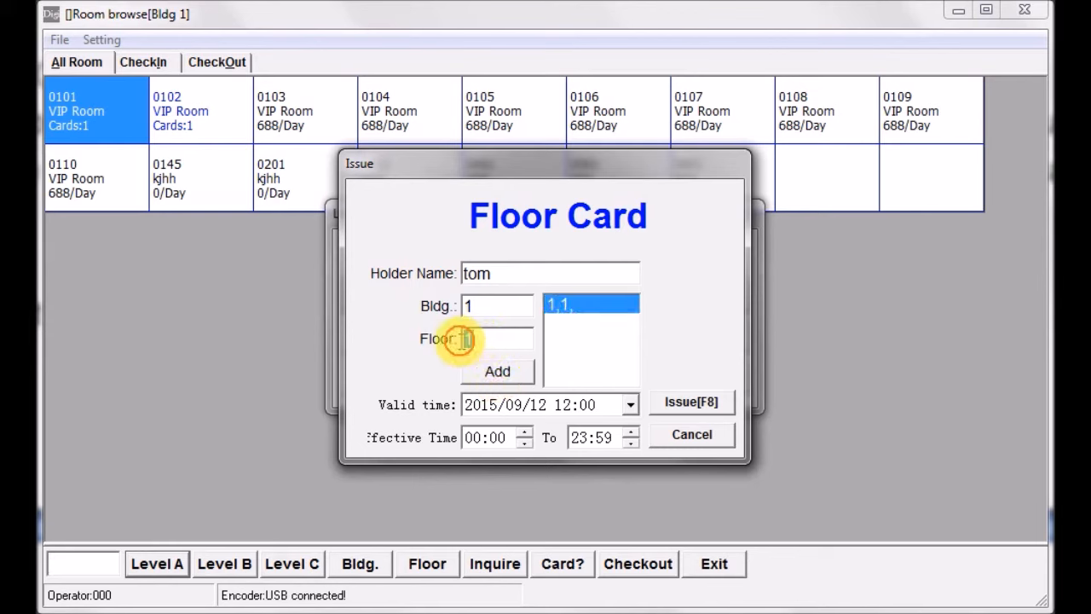
type("2")
left_click(503, 375)
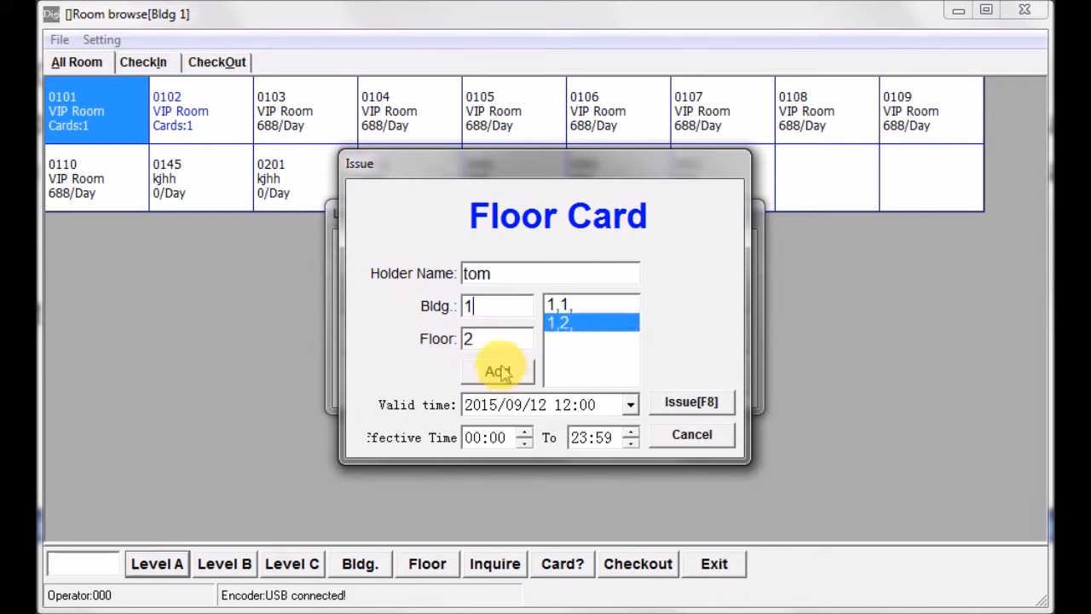
left_click_drag(487, 341, 453, 341)
type("3")
left_click(500, 371)
left_click_drag(477, 338, 431, 340)
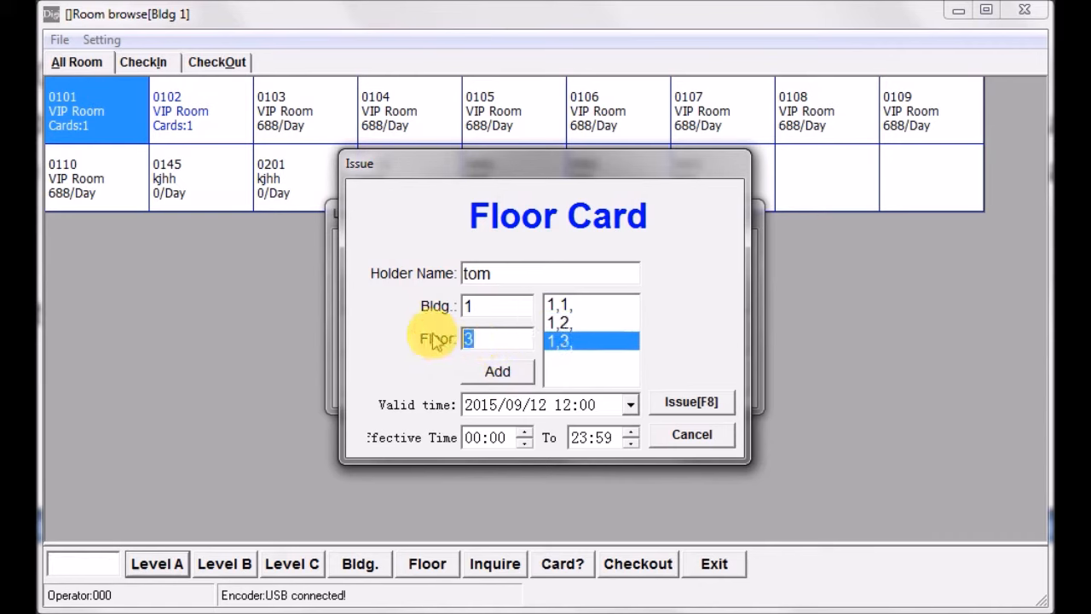
type("4")
left_click(498, 372)
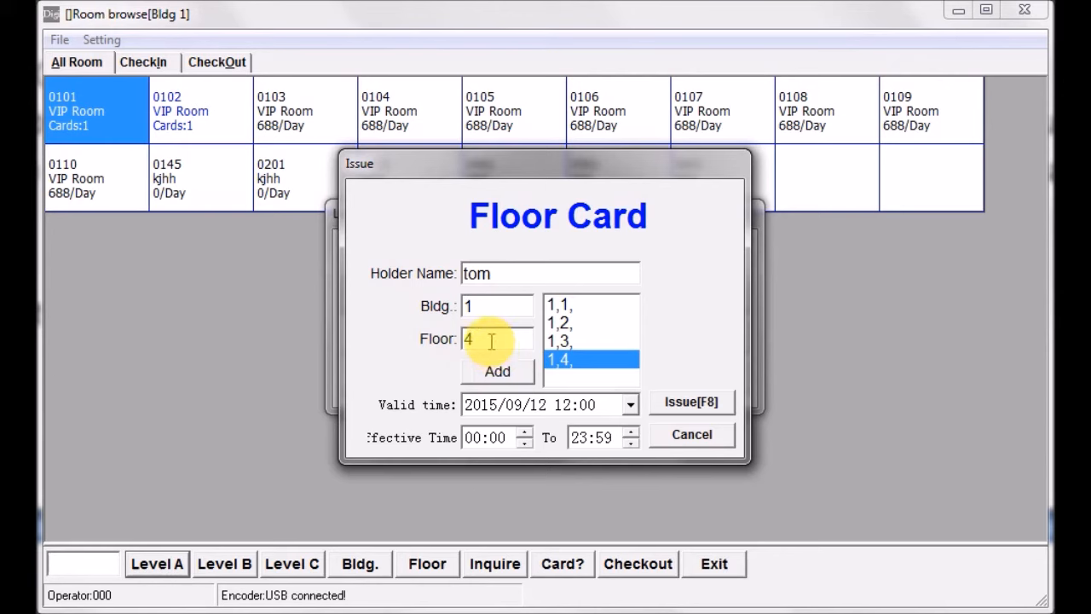
left_click_drag(487, 341, 425, 350)
type("5")
left_click(490, 366)
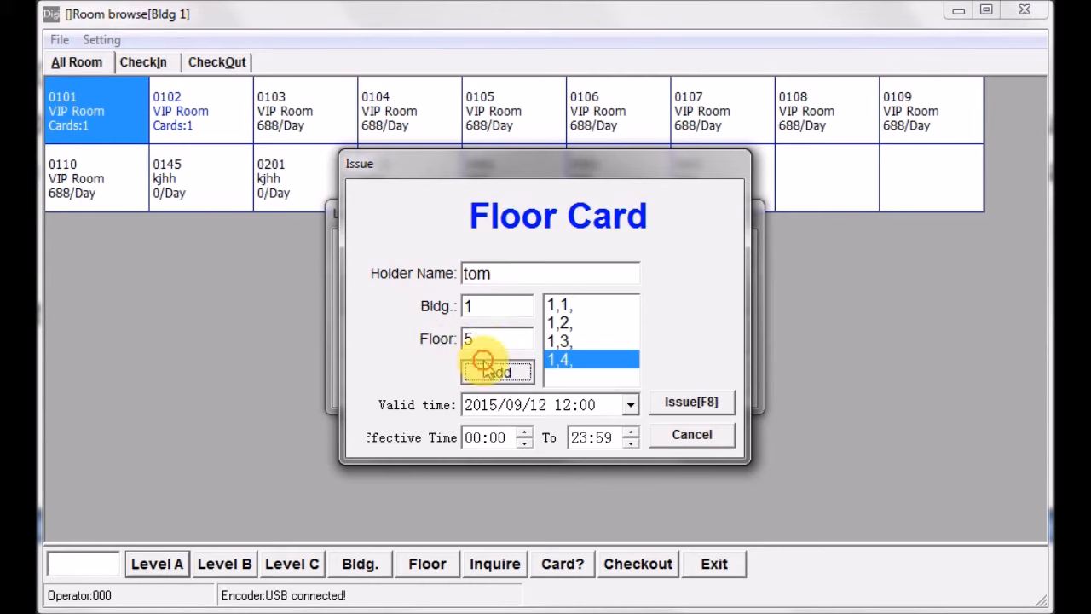
left_click_drag(488, 339, 426, 335)
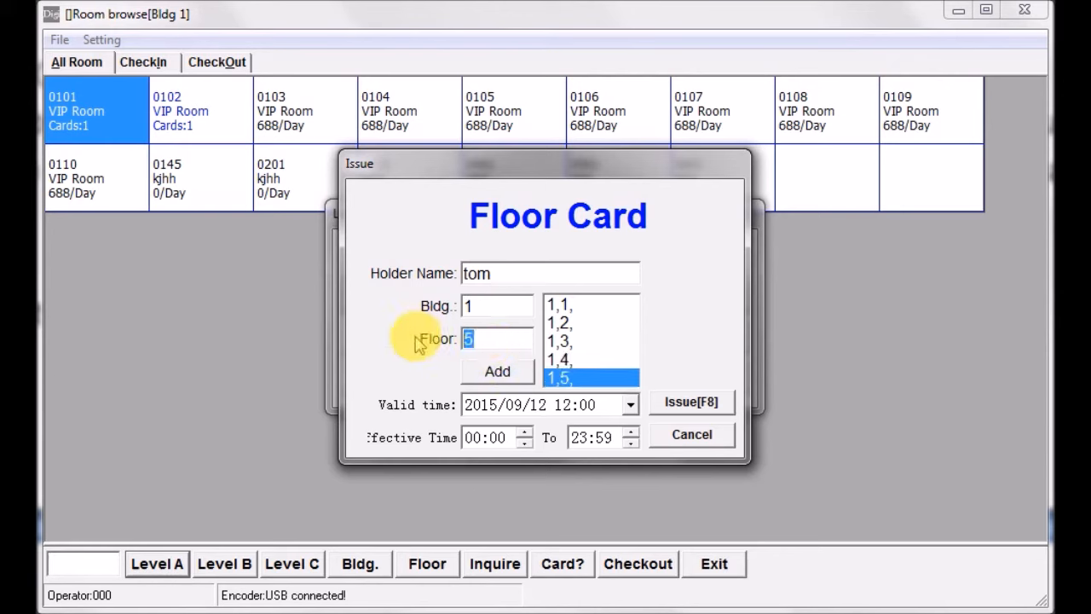
type("6")
left_click(498, 371)
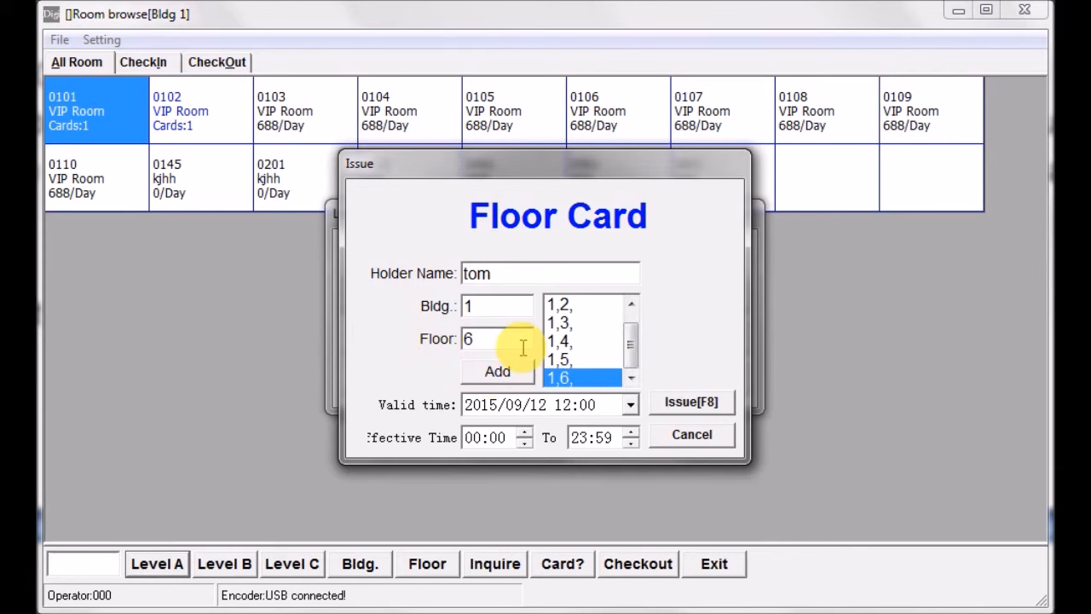
- Set the Floor Card's valid date to September 30, 2015 and the start of its effective time to 08:00
left_click(630, 404)
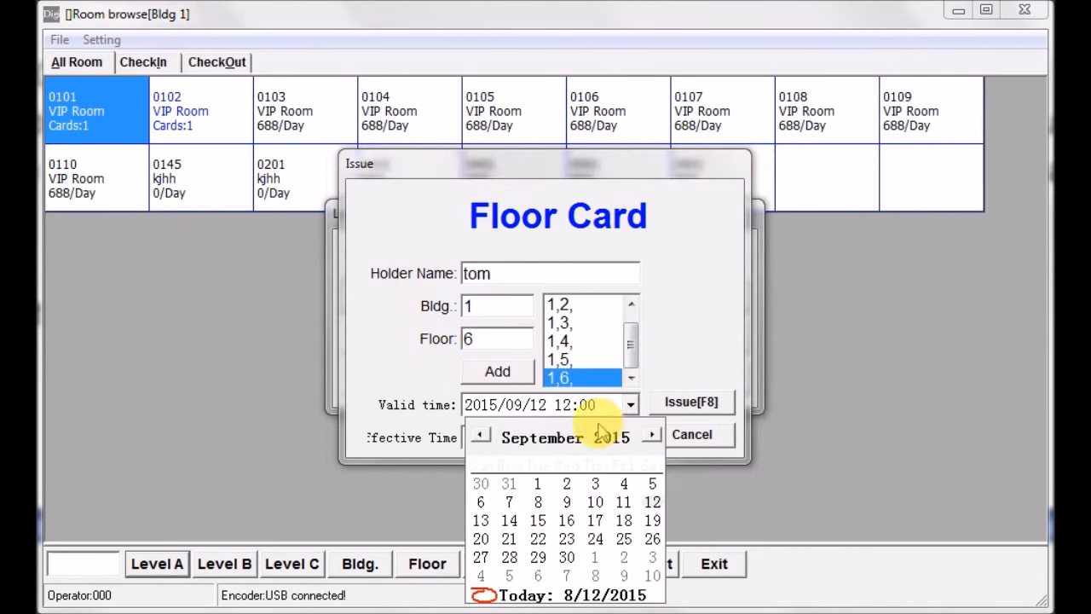
left_click(567, 557)
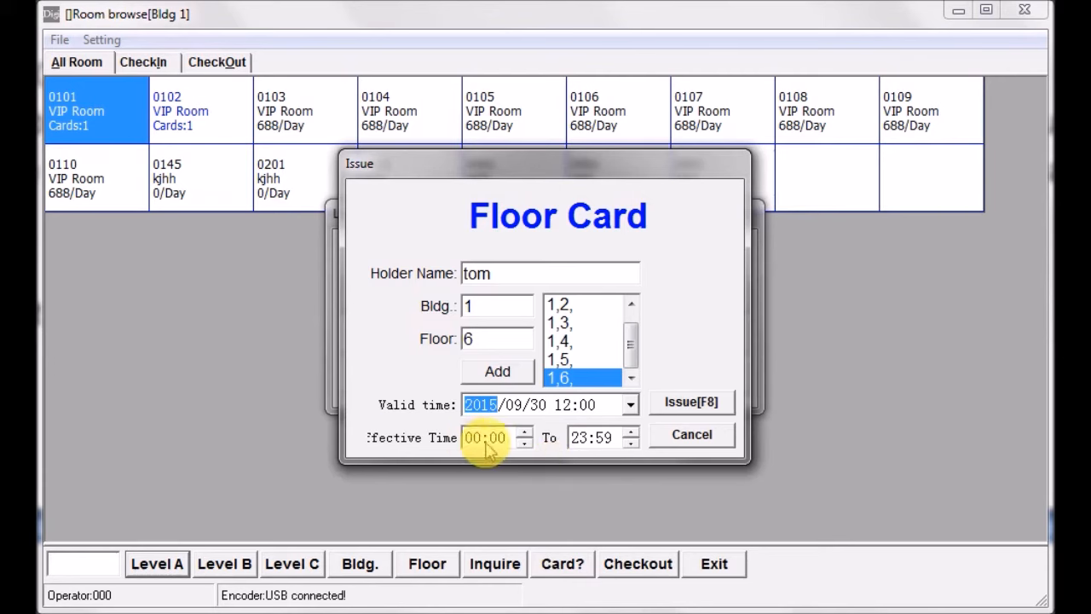
left_click(524, 433)
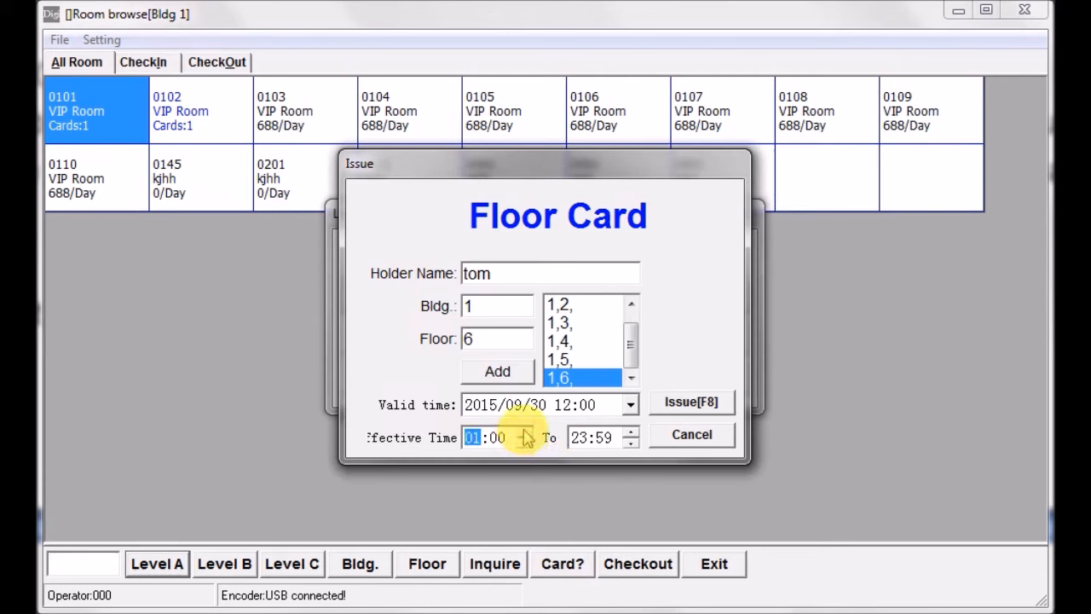
left_click(525, 433)
left_click(525, 433)
left_click(525, 433)
left_click(526, 433)
left_click(525, 433)
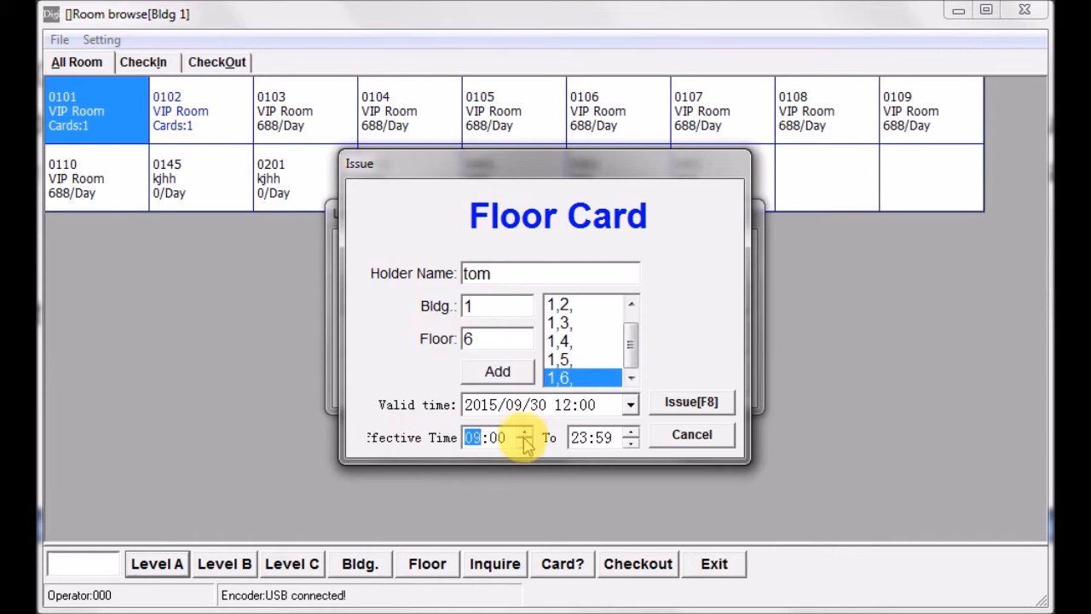
- Set the end of the Floor Card's effective time to 17:00
left_click(631, 443)
left_click(631, 443)
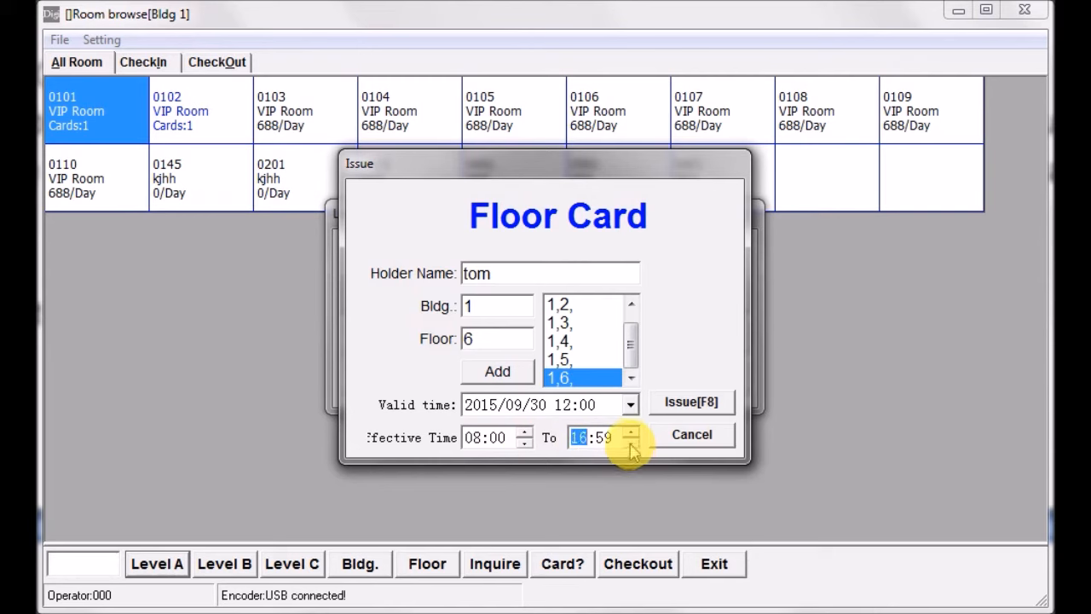
left_click(631, 443)
left_click(631, 442)
left_click(629, 443)
left_click(601, 440)
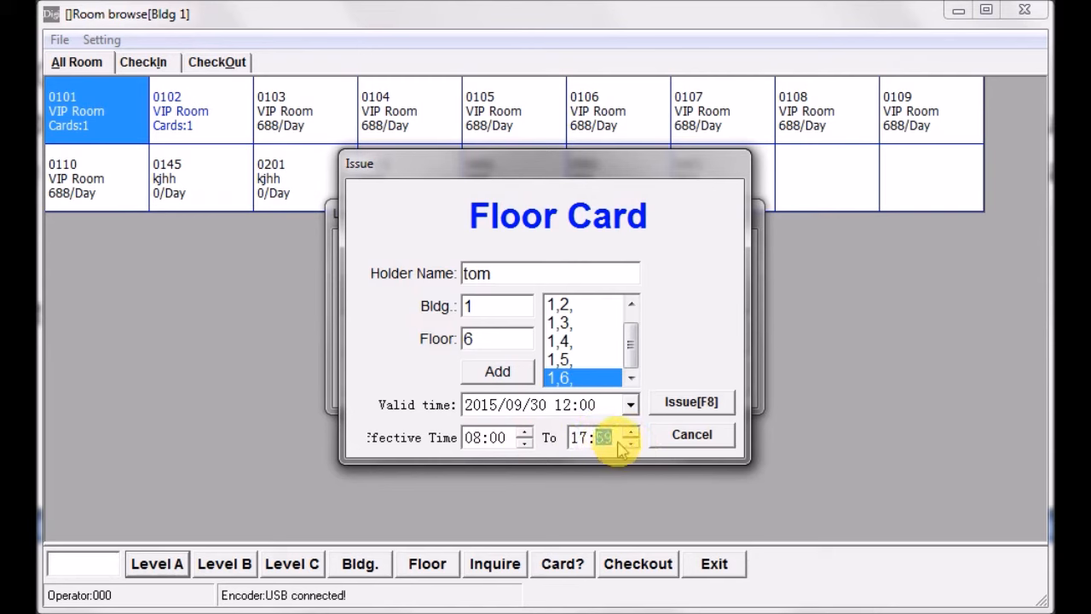
type("00")
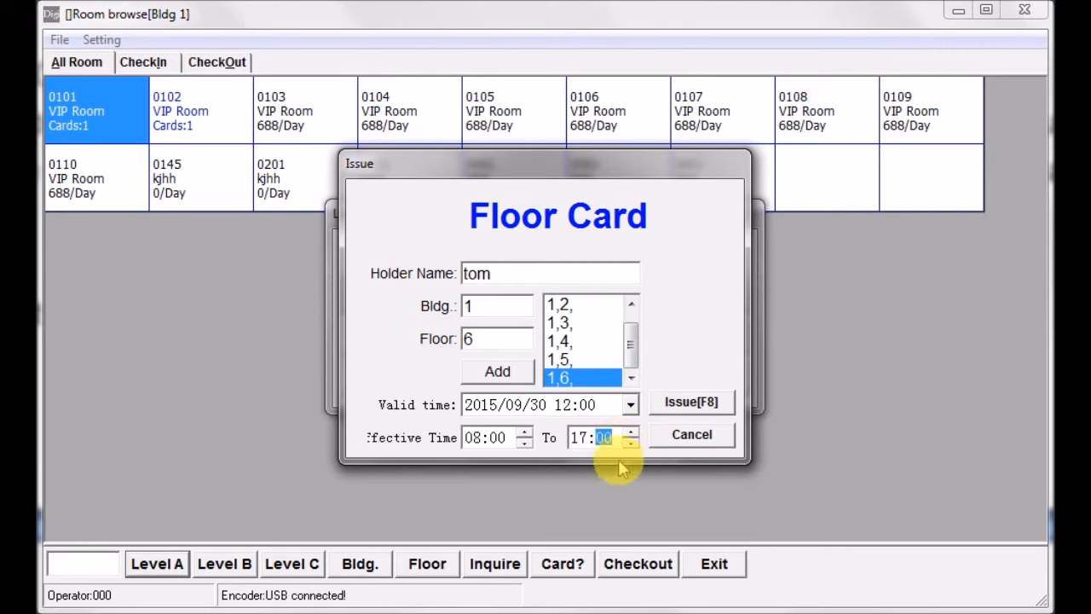
- Issue the Floor Card, close its form, and exit the Level B functions
left_click(686, 406)
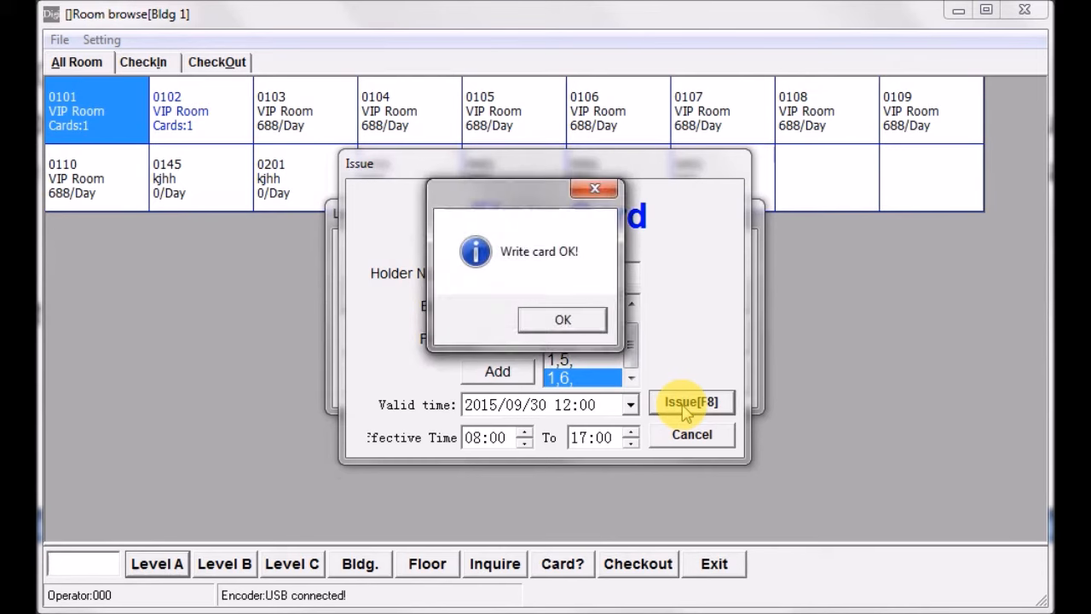
left_click(568, 323)
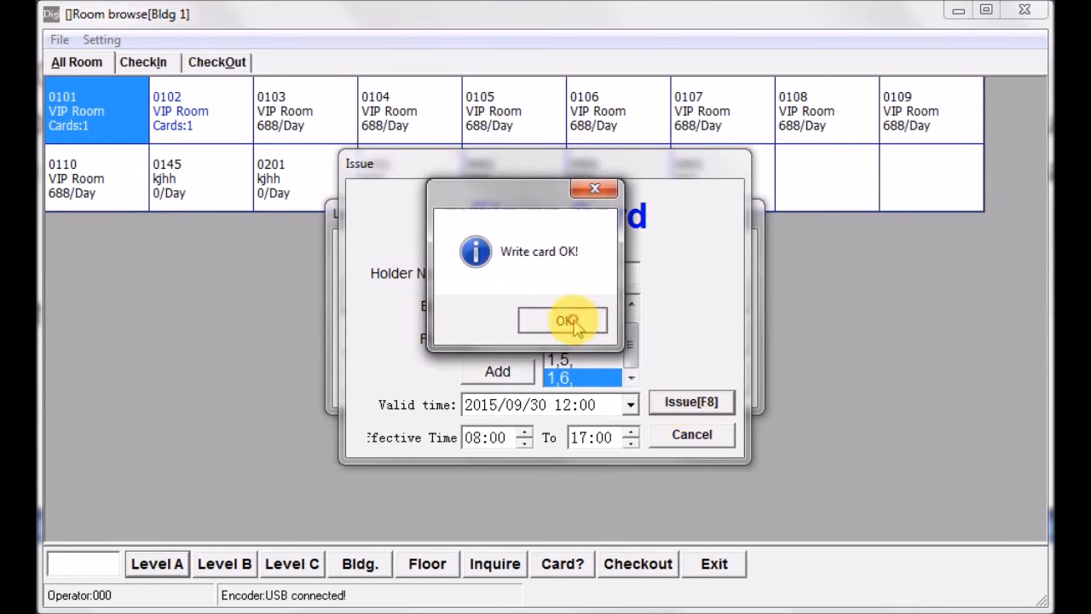
left_click(678, 437)
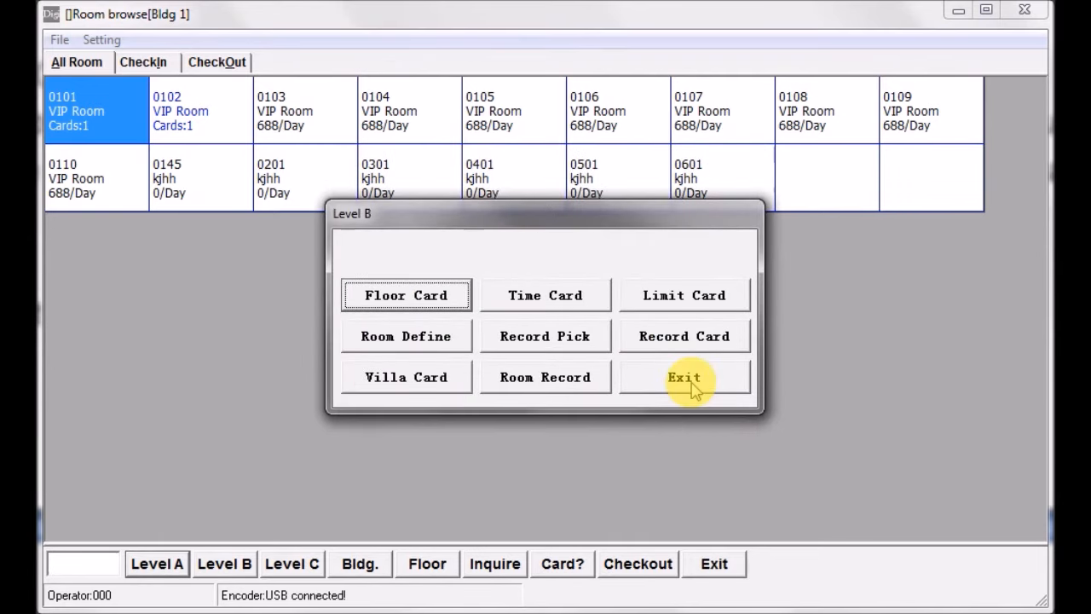
left_click(687, 380)
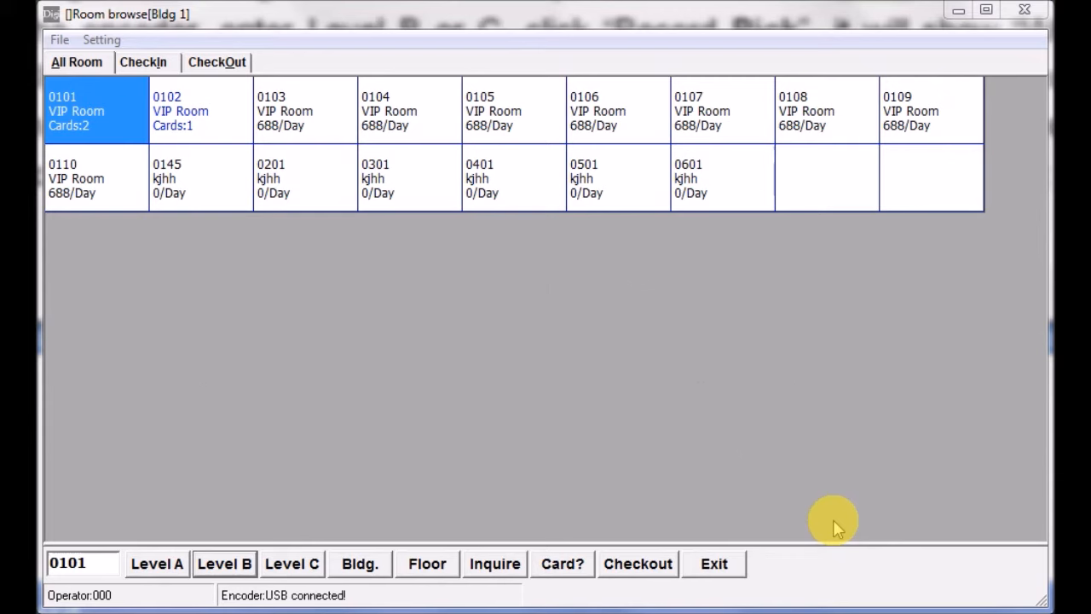
- Access the Level B functions by entering the Level B password and start Record Pick
left_click(226, 565)
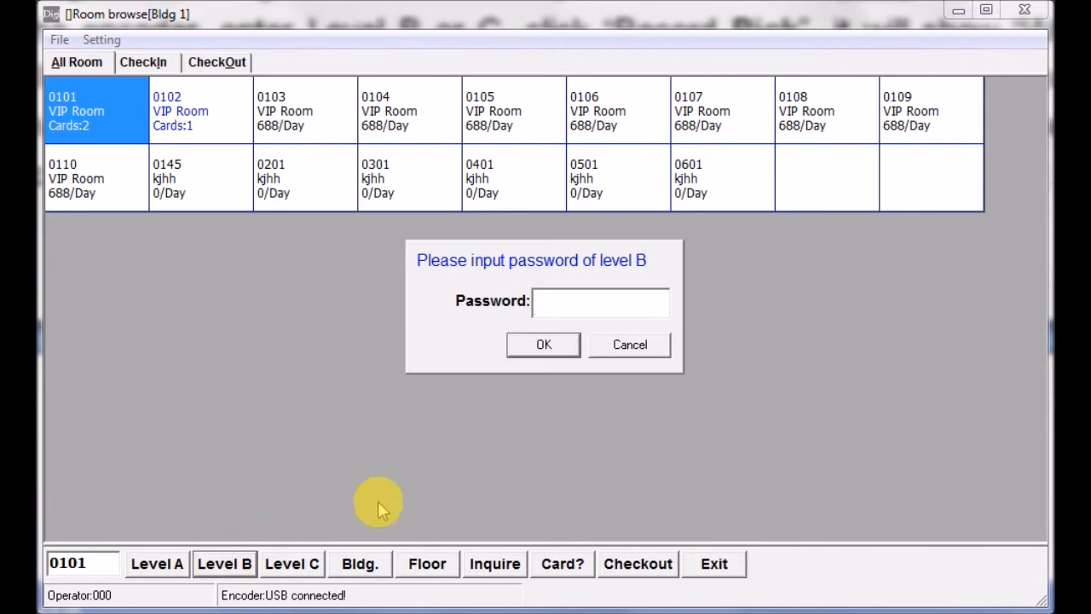
type("*")
left_click(547, 345)
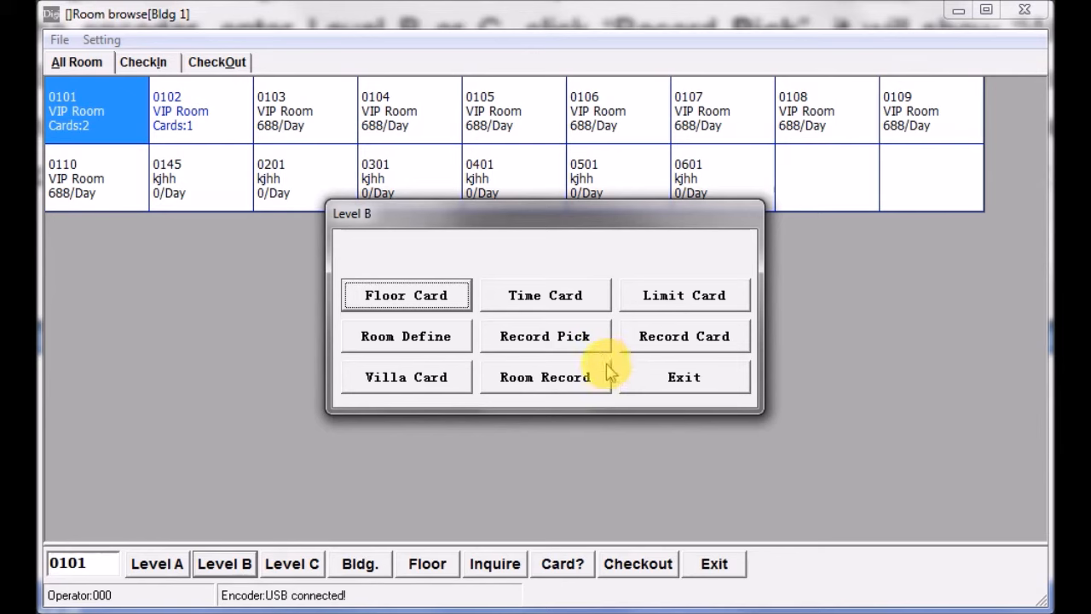
left_click(541, 337)
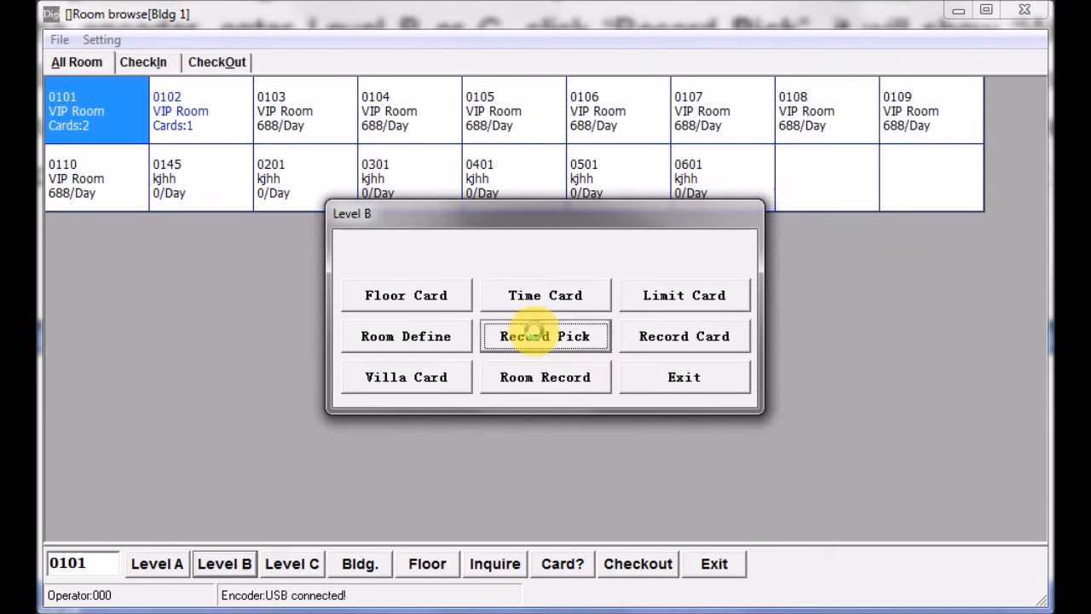
- Write the Record Pick card used to collect lock records
left_click(532, 333)
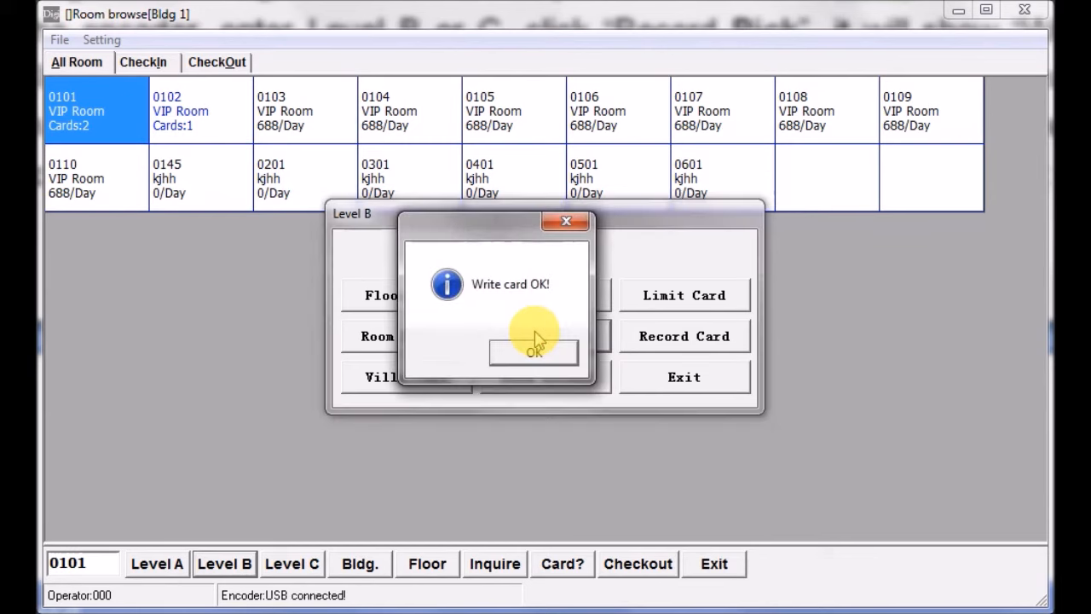
left_click(535, 355)
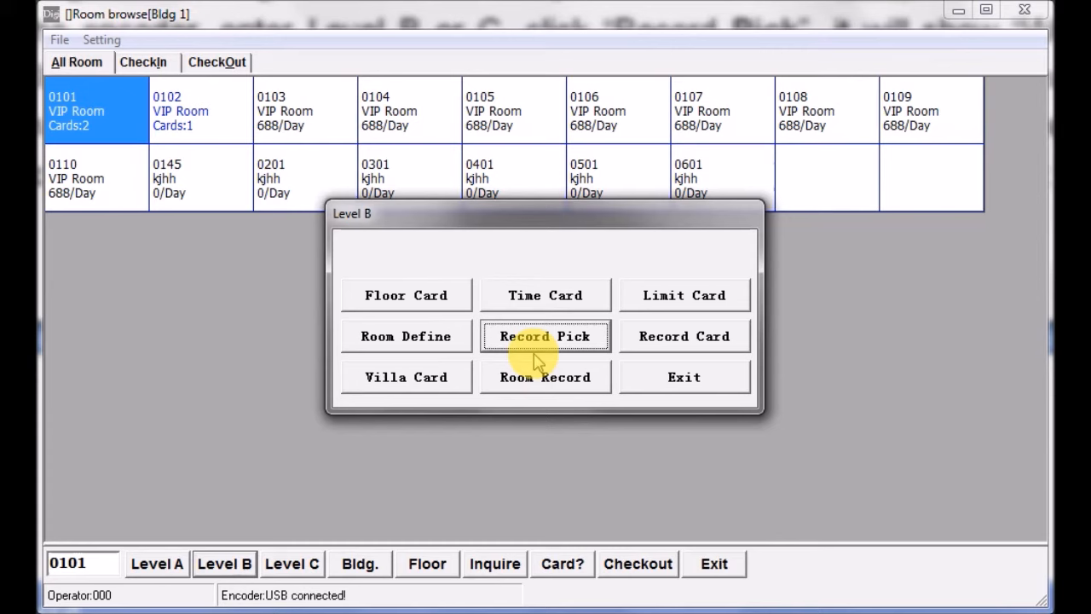
- Read the lock opening records with Record Card, view the full list, and exit the Level B functions
left_click(657, 345)
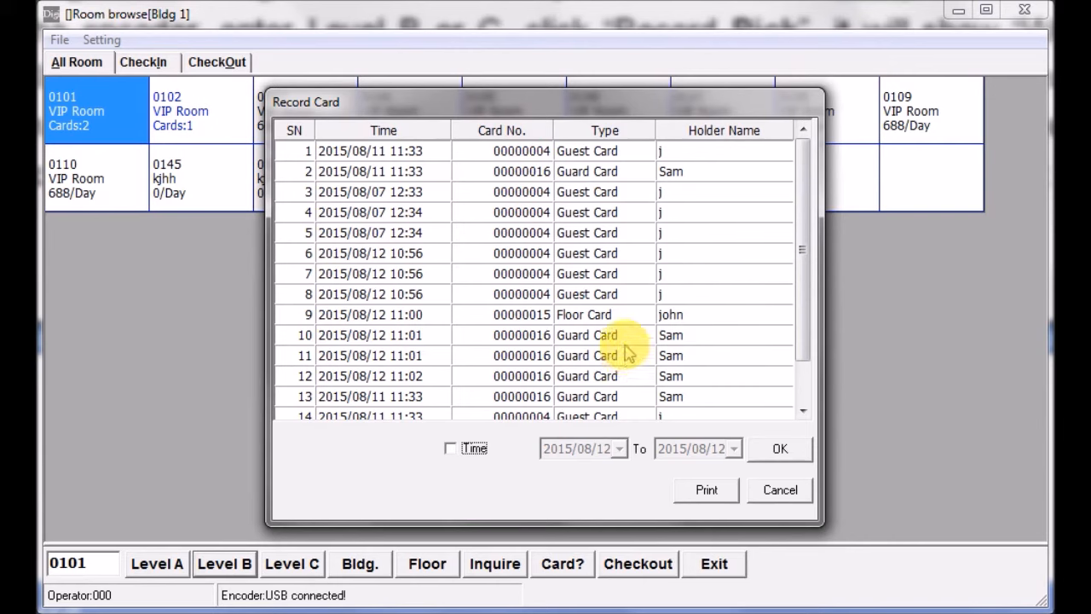
left_click_drag(808, 226, 799, 293)
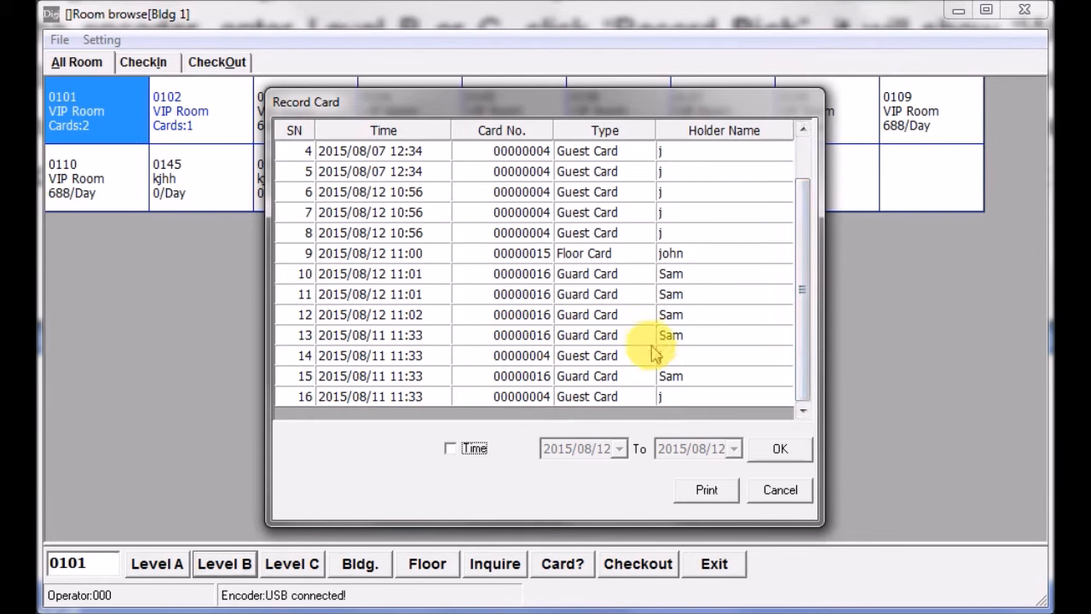
left_click(783, 451)
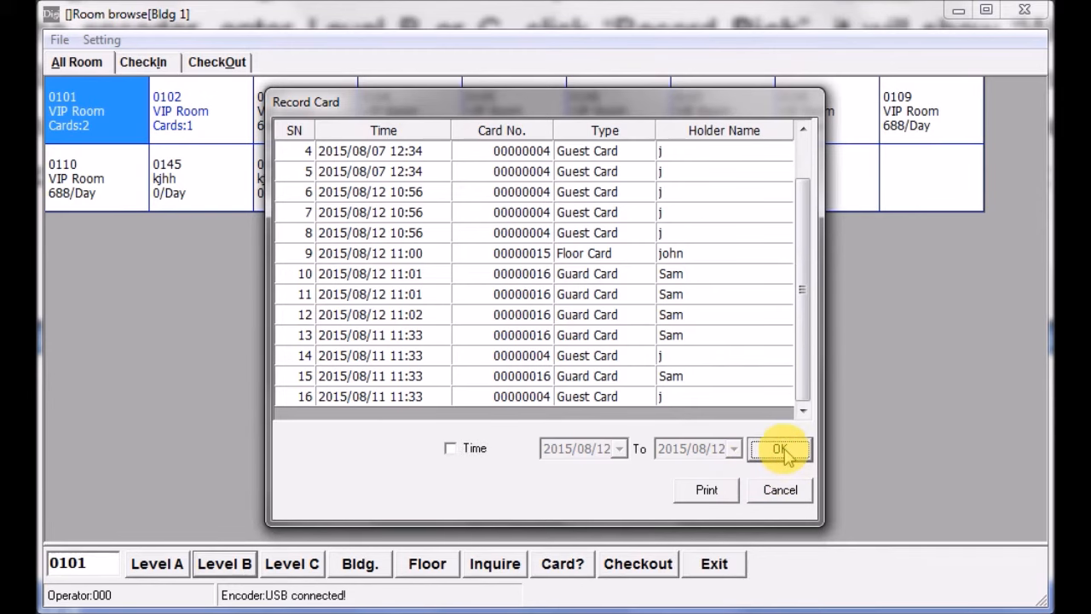
left_click(781, 491)
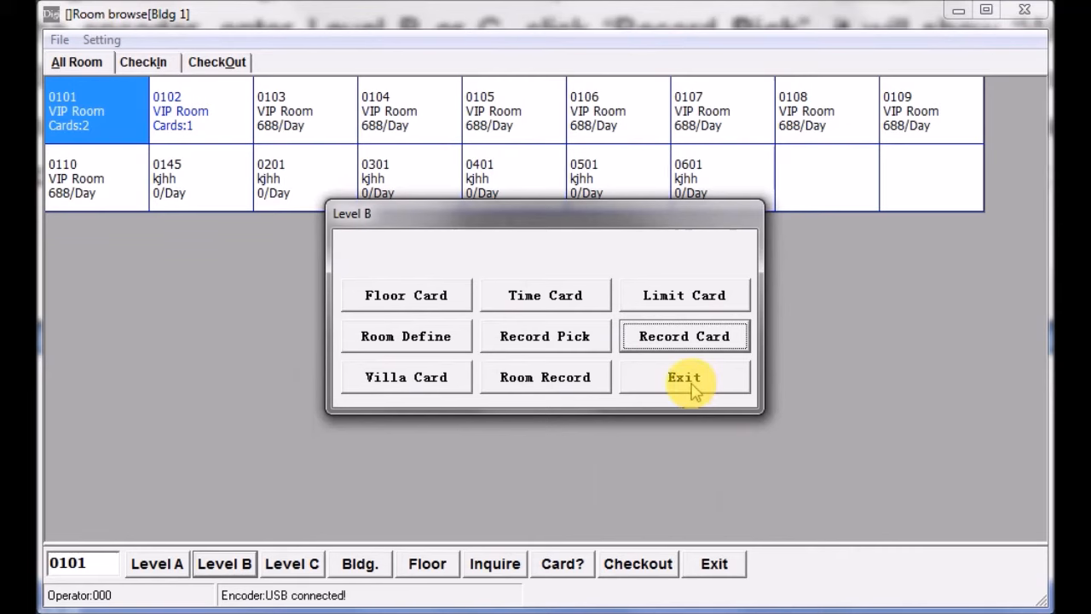
left_click(691, 383)
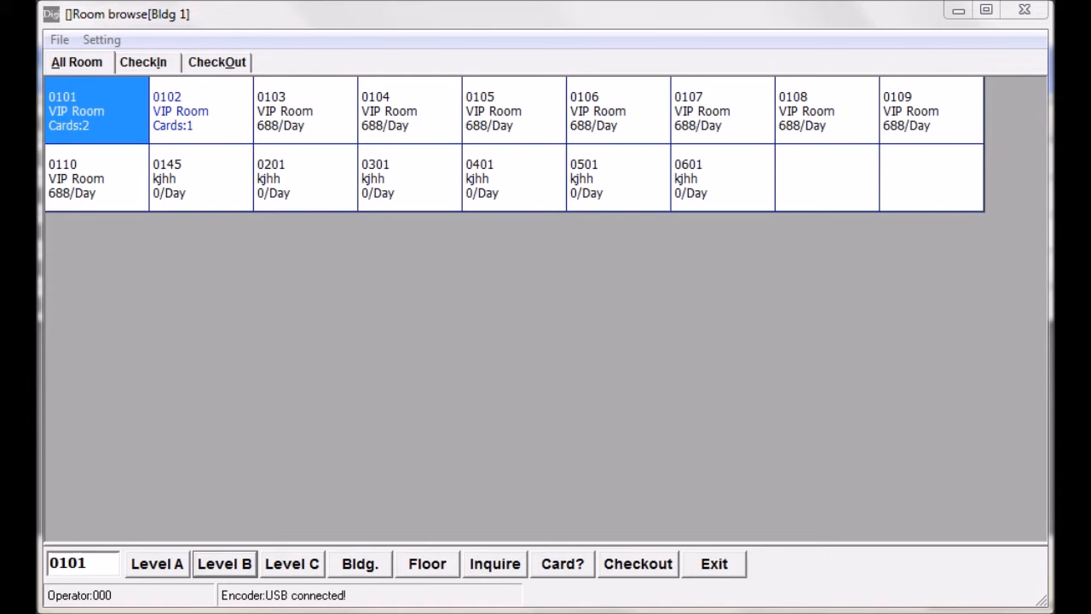
- Access the Level B functions by entering the Level B password and bring up the Limit Card list
left_click(227, 570)
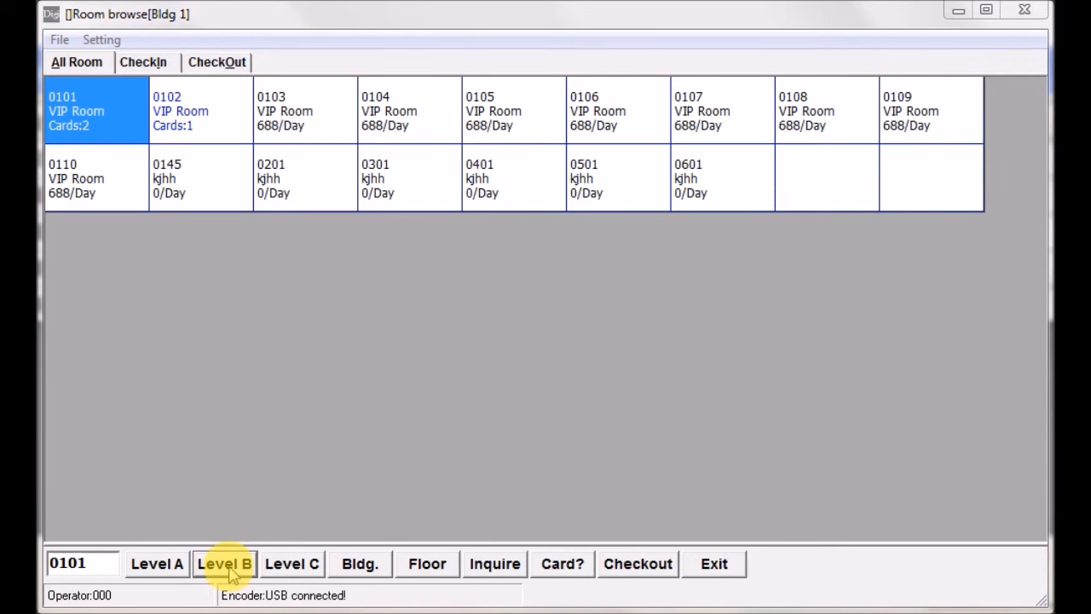
left_click(228, 569)
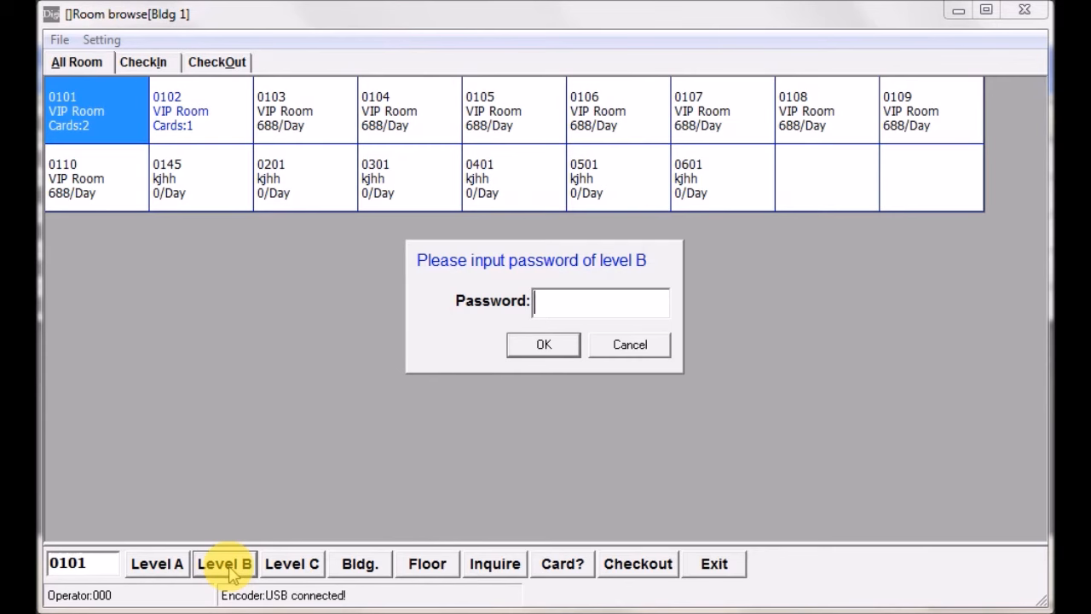
type("*")
left_click(541, 348)
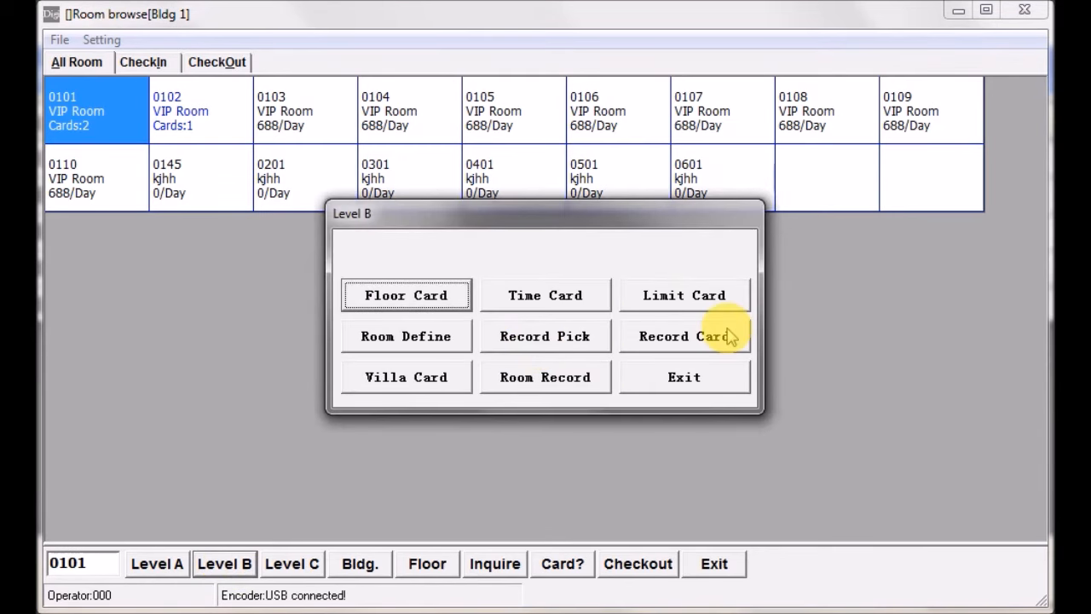
left_click(707, 295)
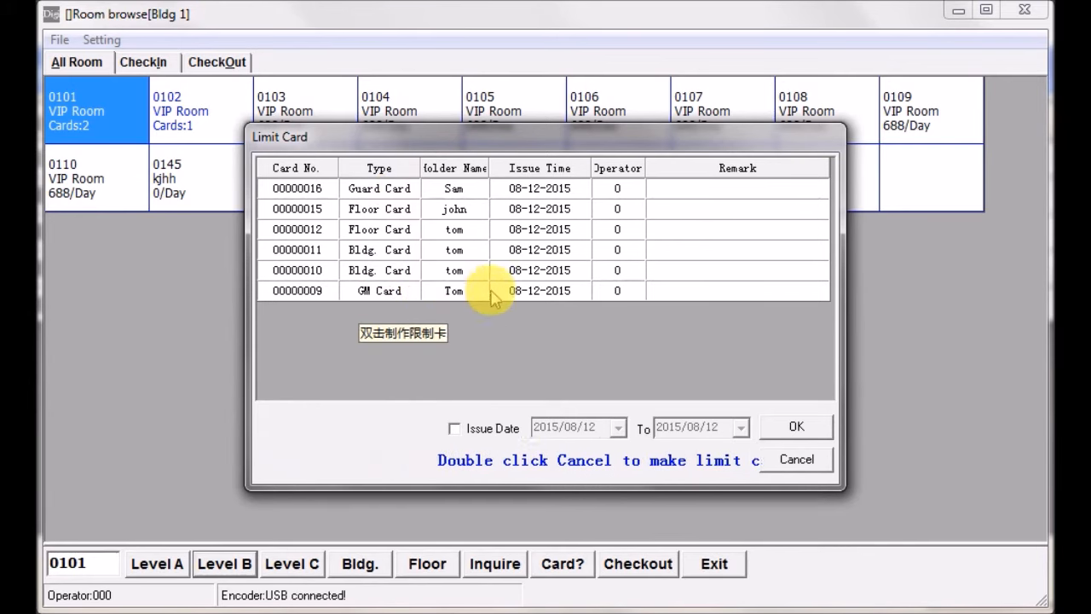
- Make a limit card for the issued GM Card and accept the limitation
double_click(725, 292)
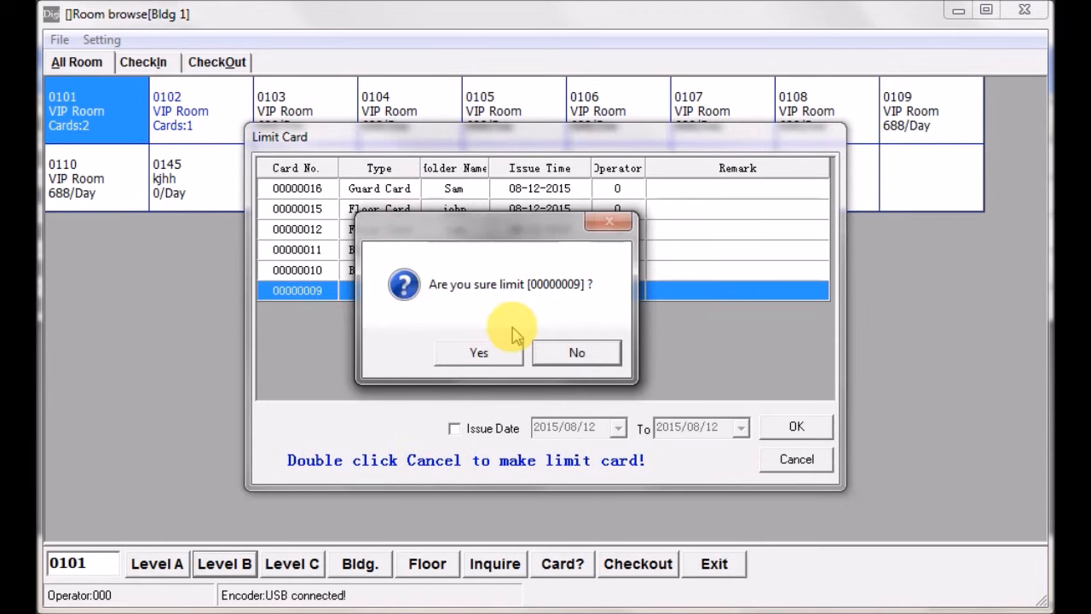
left_click(481, 355)
left_click(482, 355)
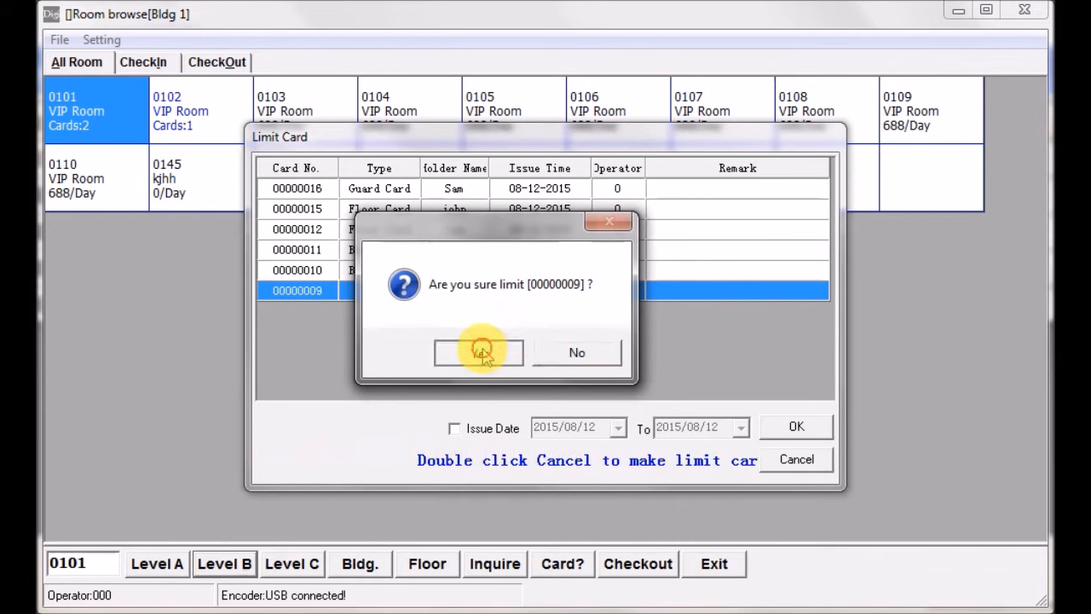
left_click(482, 352)
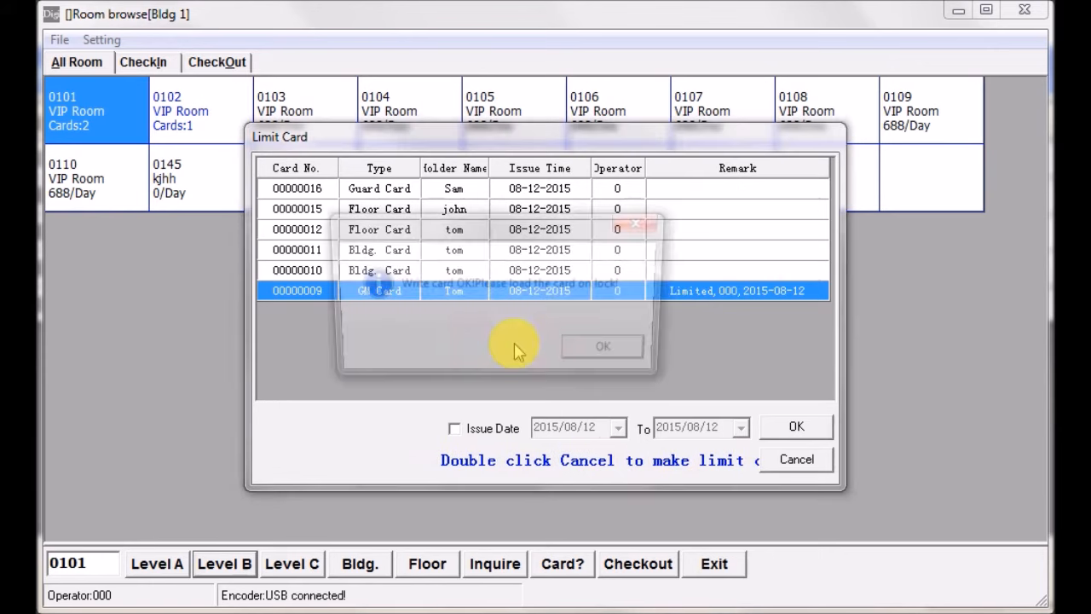
left_click(604, 355)
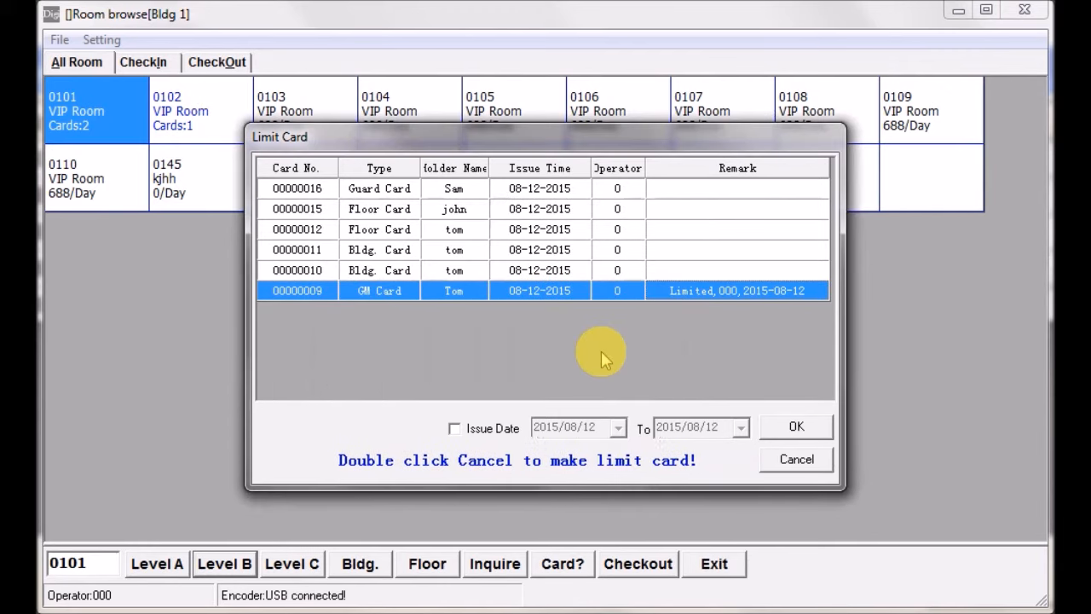
- Filter the Limit Card list by issue date from 2014/09/12 to 2015/08/12
left_click(465, 435)
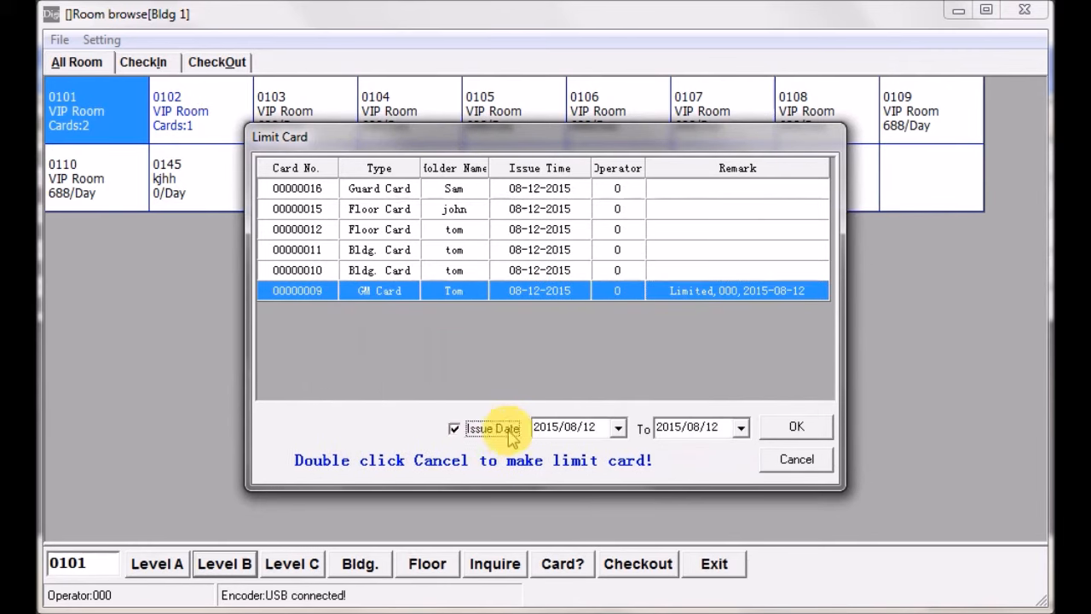
left_click(618, 427)
left_click(549, 456)
left_click(549, 456)
left_click(549, 456)
left_click(549, 456)
left_click(549, 456)
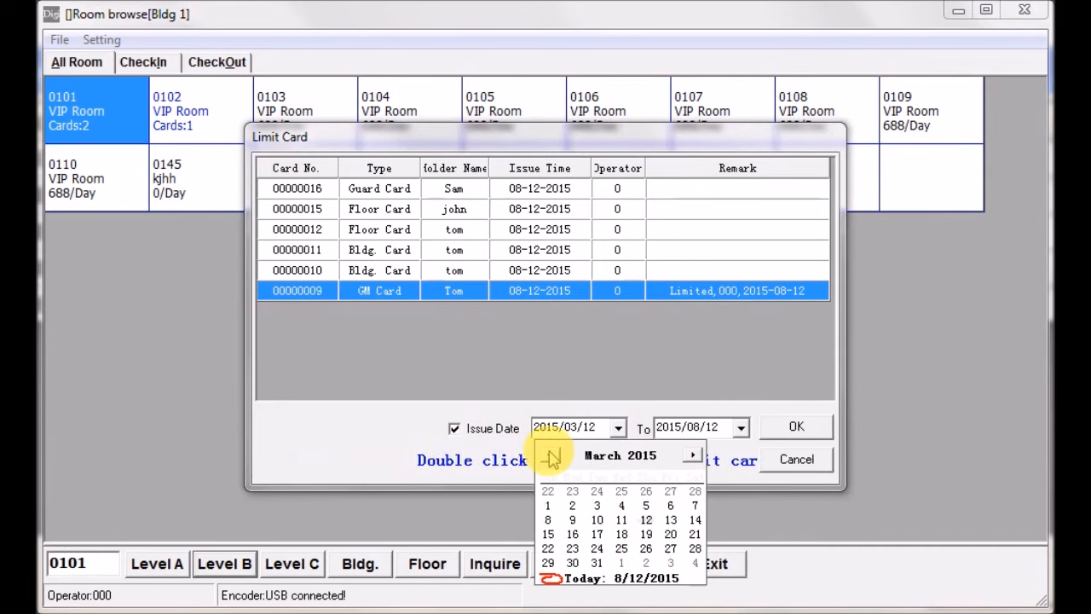
left_click(550, 457)
left_click(550, 456)
left_click(550, 456)
left_click(550, 456)
left_click(550, 456)
left_click(550, 456)
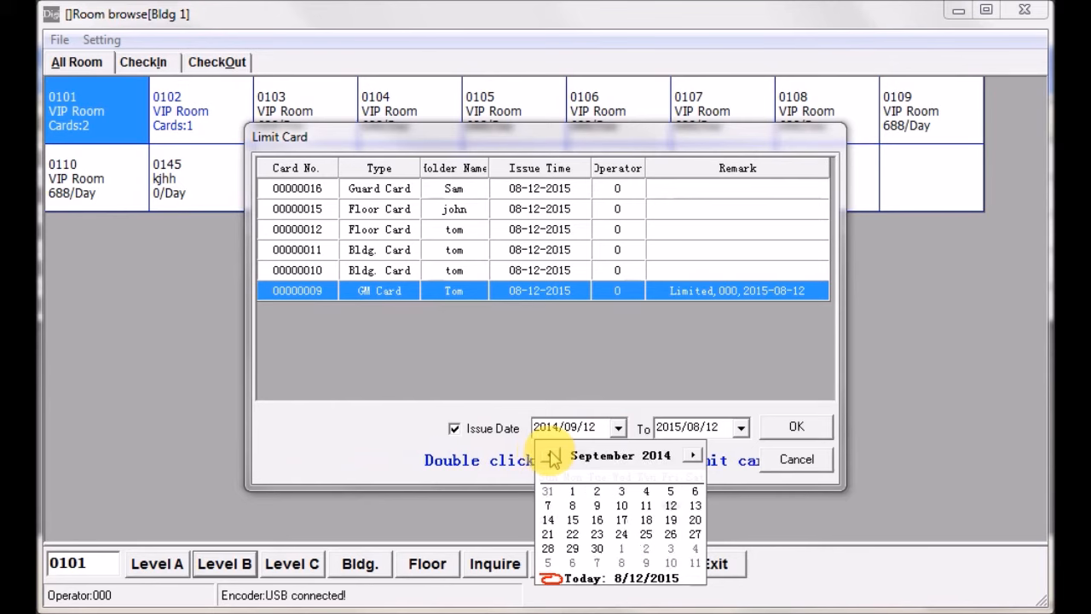
left_click(796, 429)
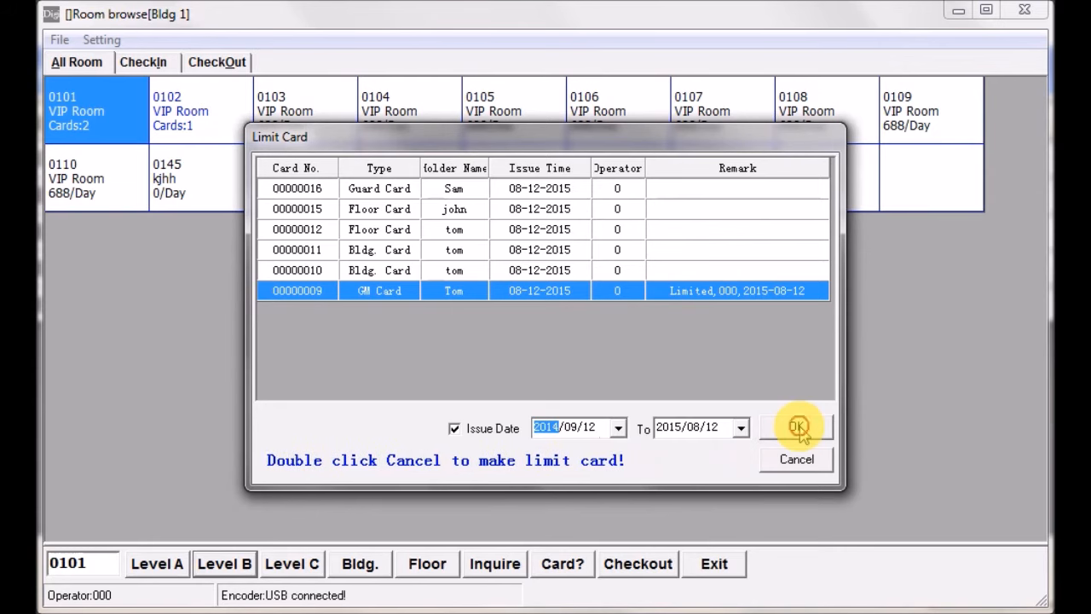
left_click(797, 429)
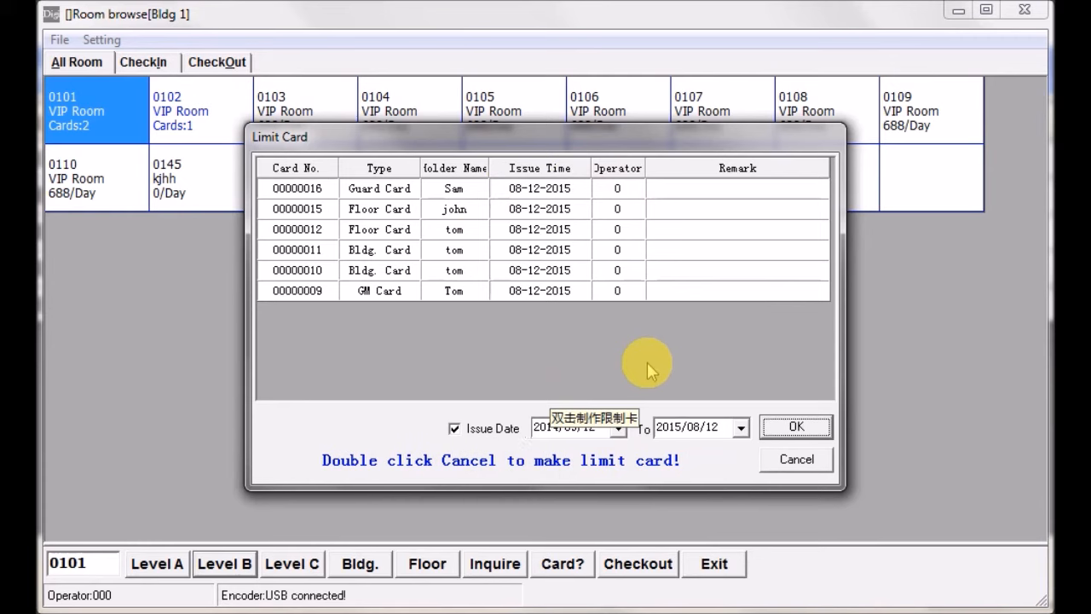
- Close the Limit Card list and exit the Level B functions
double_click(796, 461)
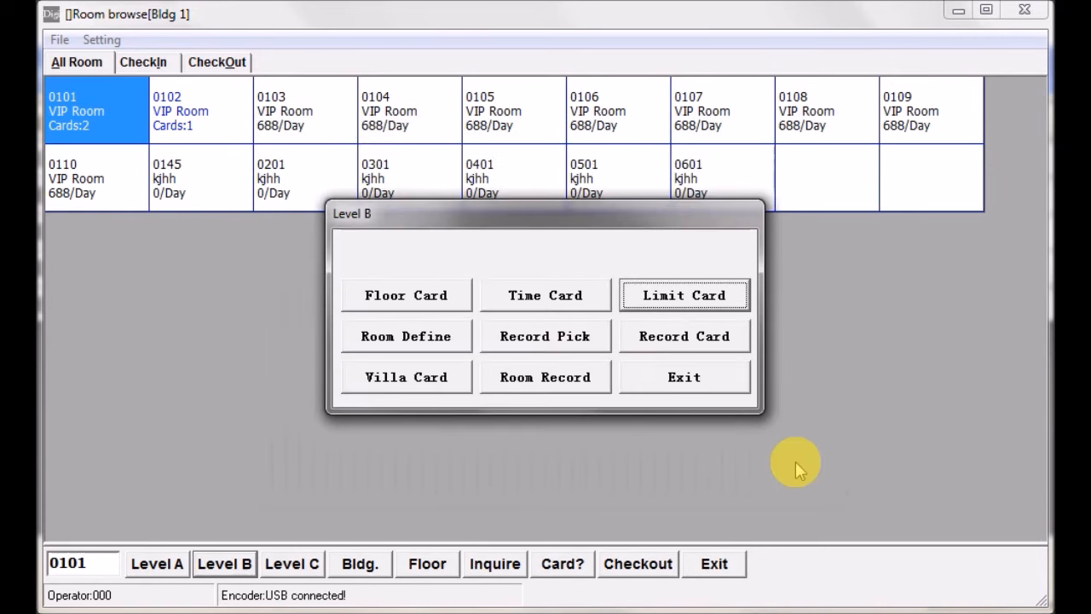
left_click(683, 385)
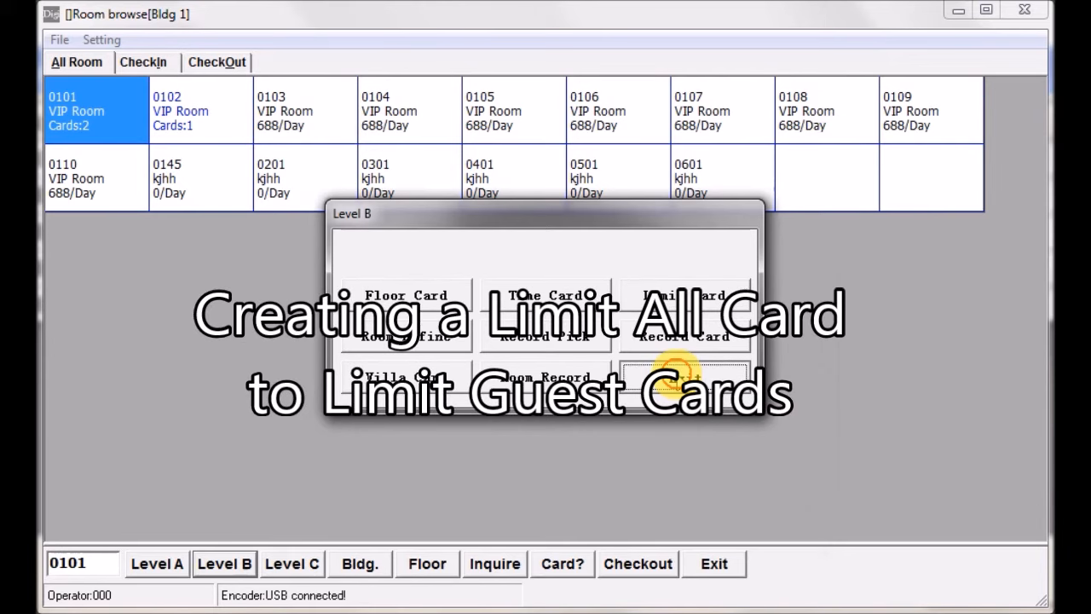
left_click(683, 381)
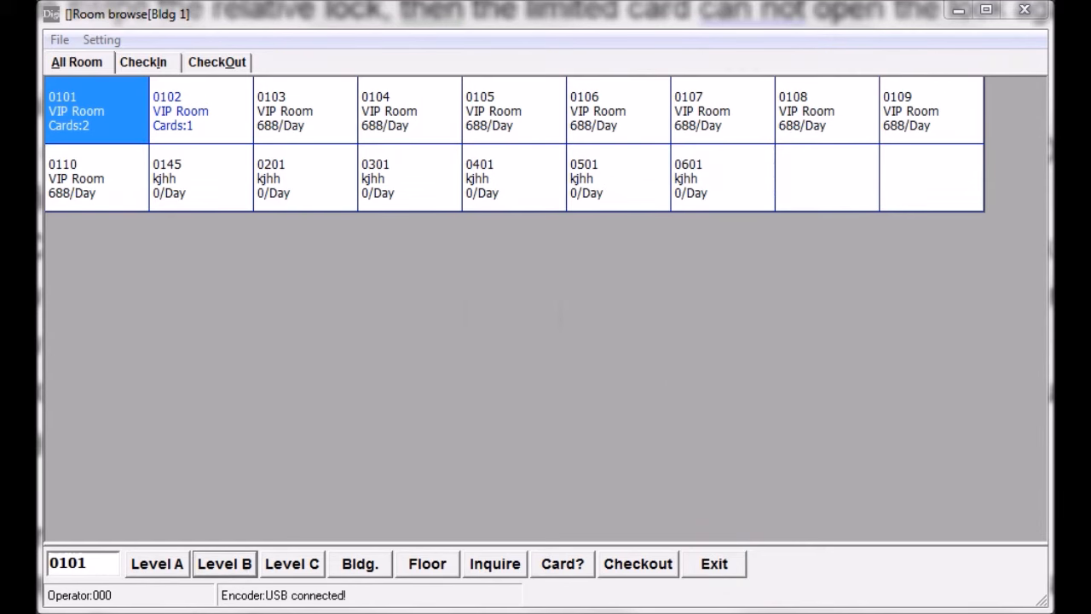
- Access the Level A functions by entering the Level A password
left_click(158, 570)
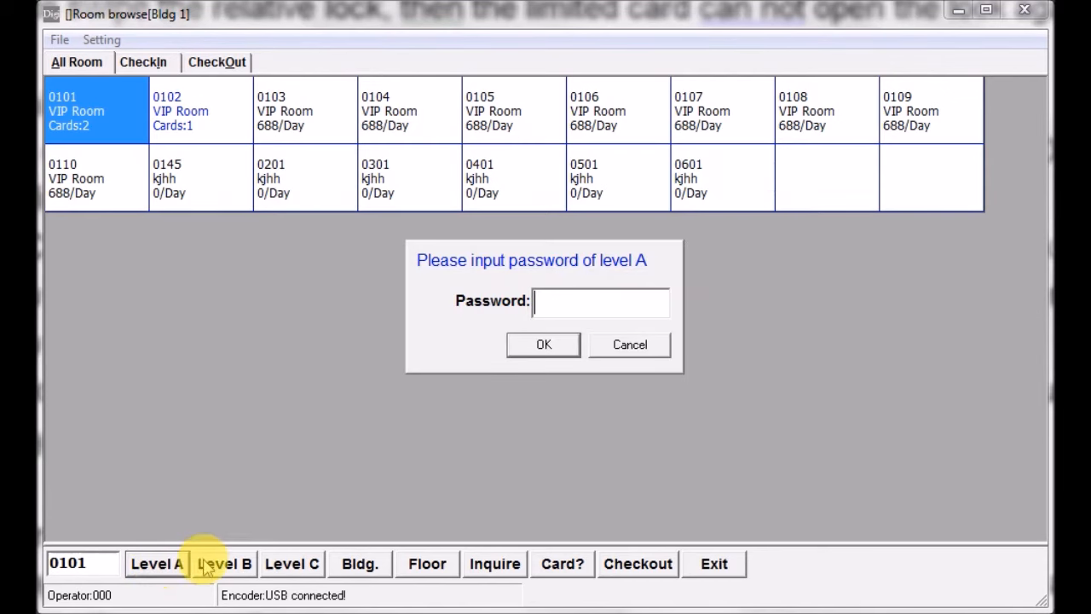
type("*")
left_click(539, 346)
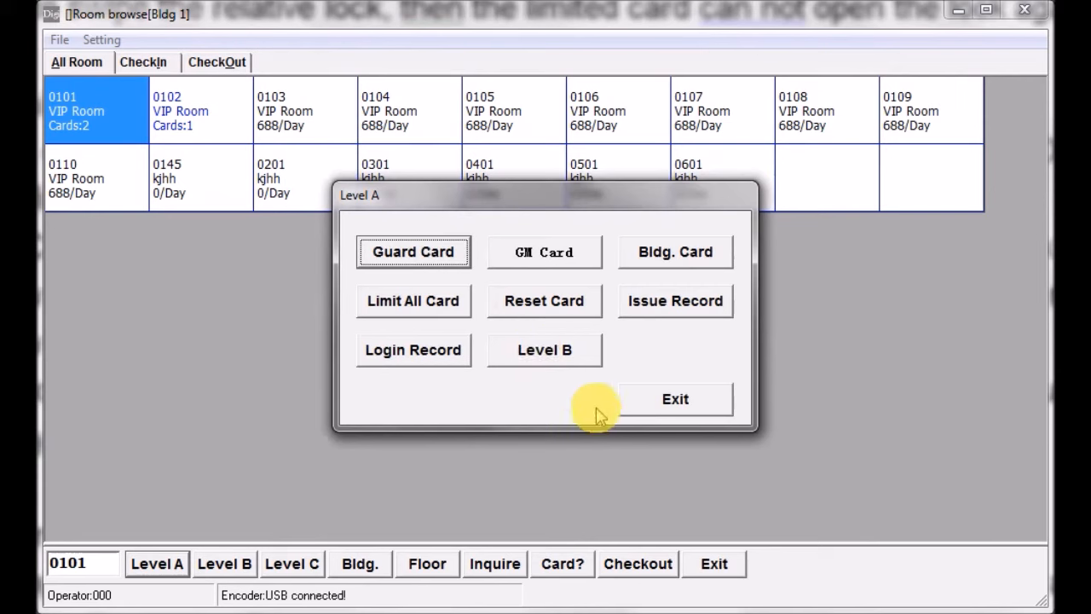
- Write a Limit All Card for limiting guest cards and exit the Level A functions
left_click(426, 312)
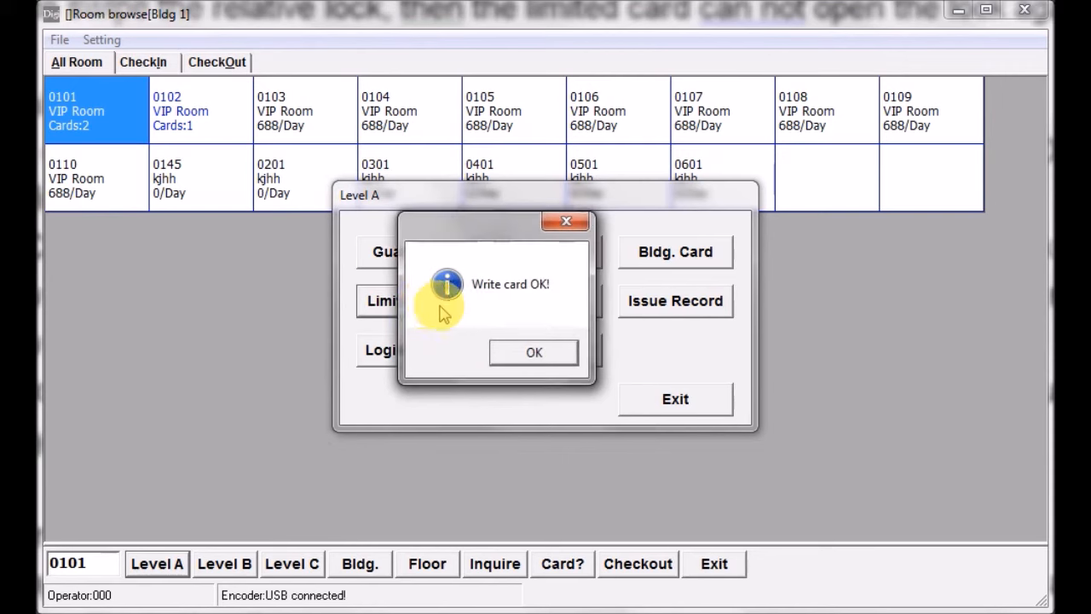
left_click(535, 353)
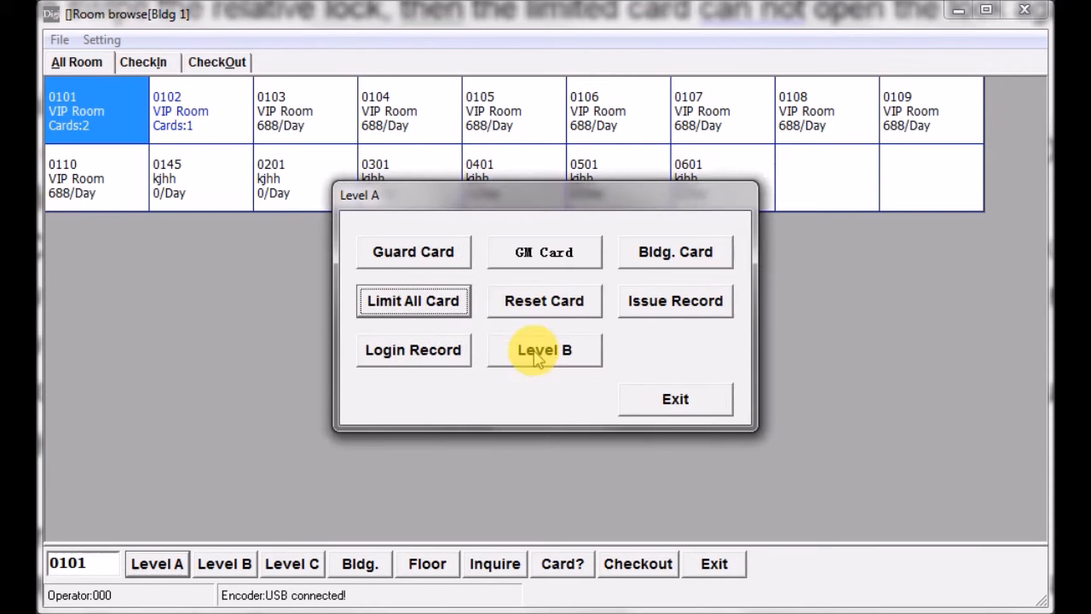
left_click(662, 402)
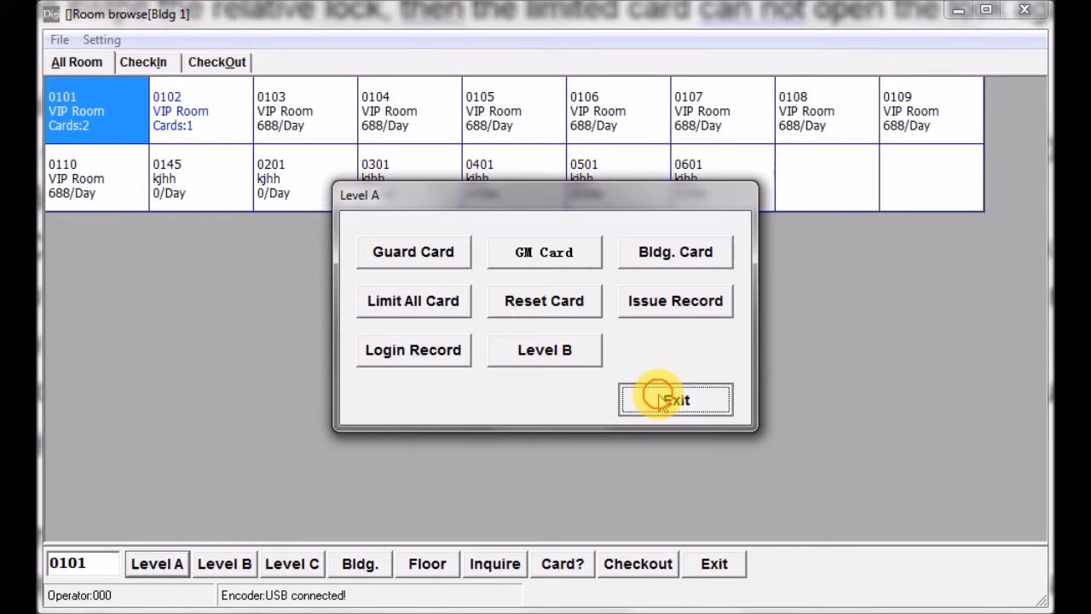
left_click(661, 402)
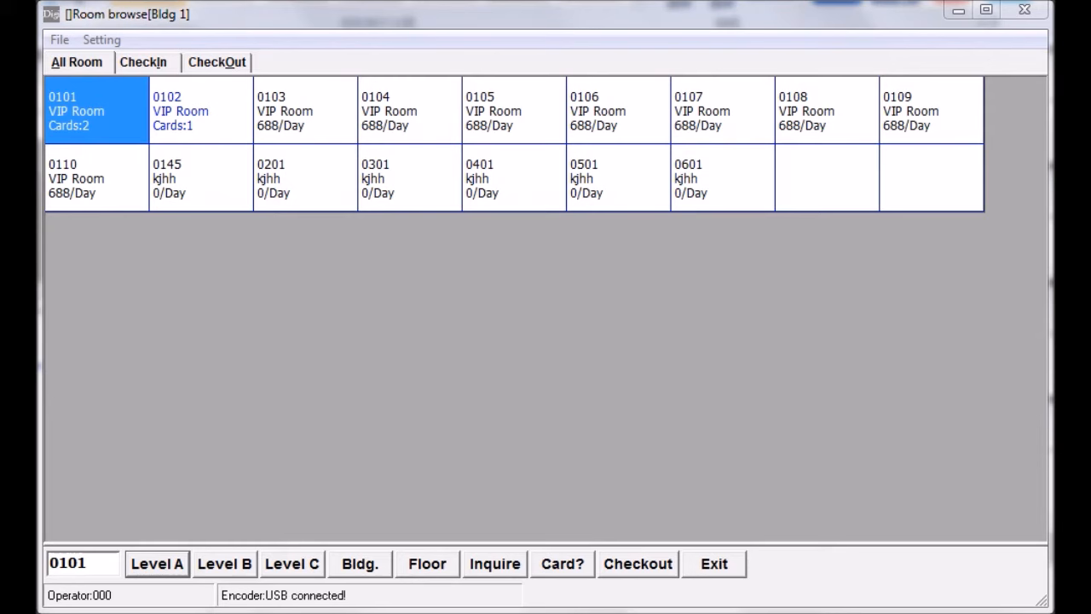
- Access the Level A functions again with the Level A password and start making a Reset Card
left_click(157, 564)
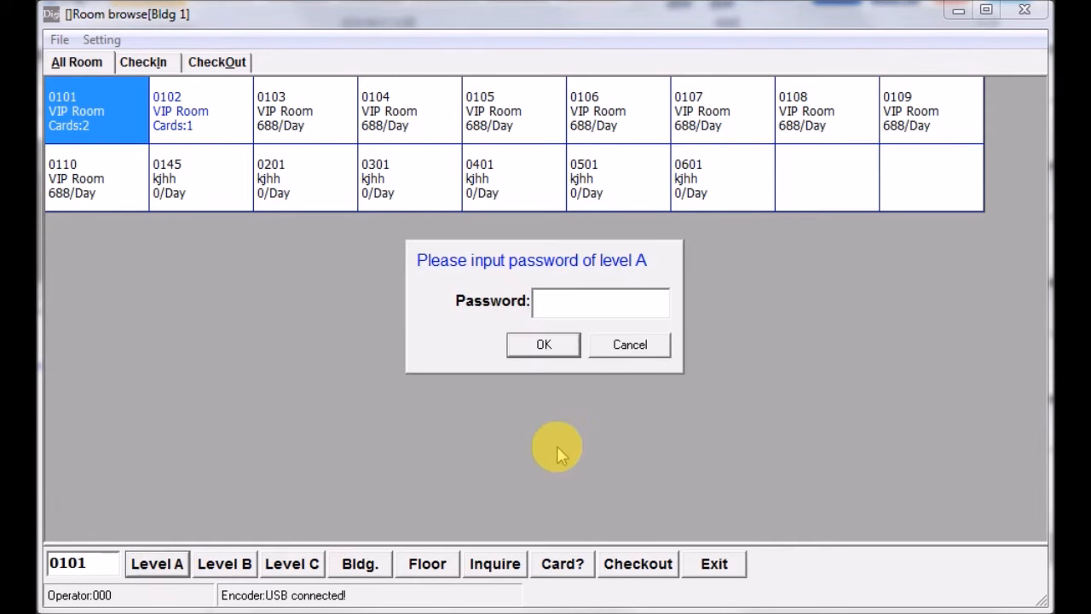
type("*")
left_click(545, 345)
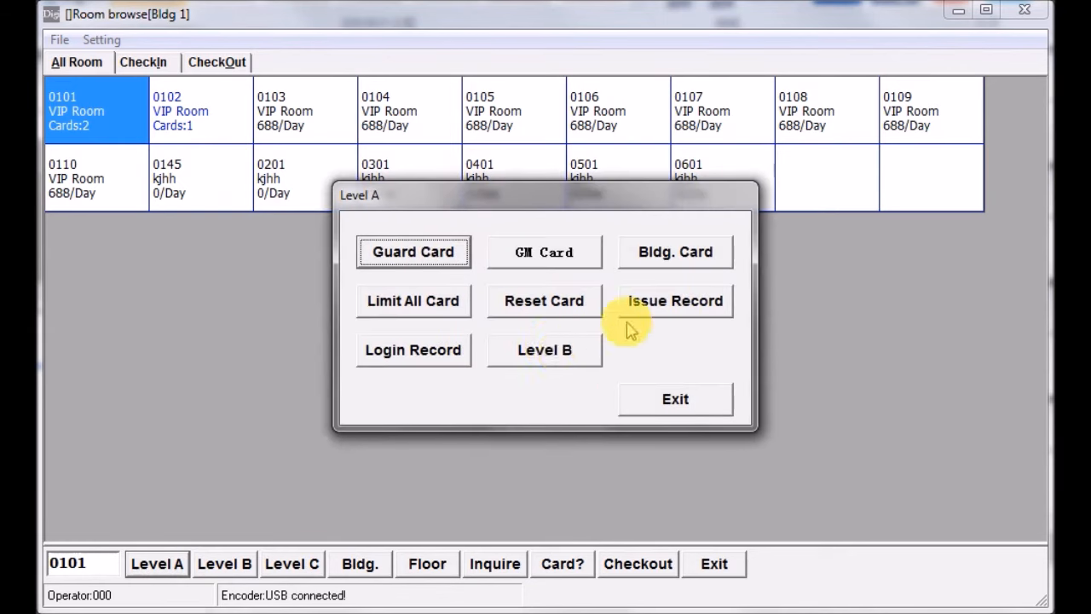
left_click(542, 312)
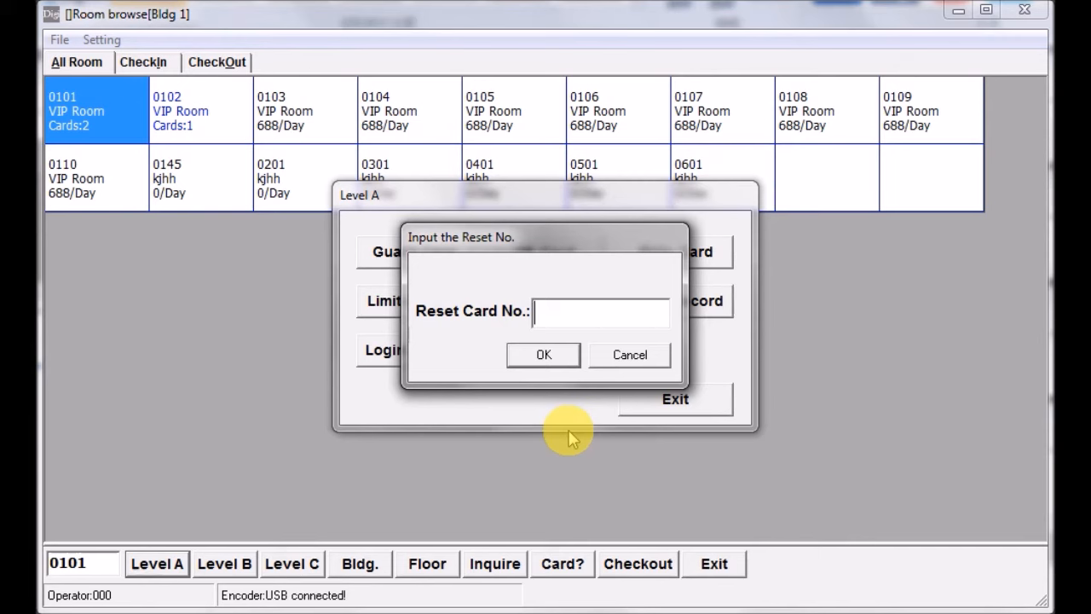
- Enter the reset card number in the Reset Card No. field and write the Reset Card
type("12345")
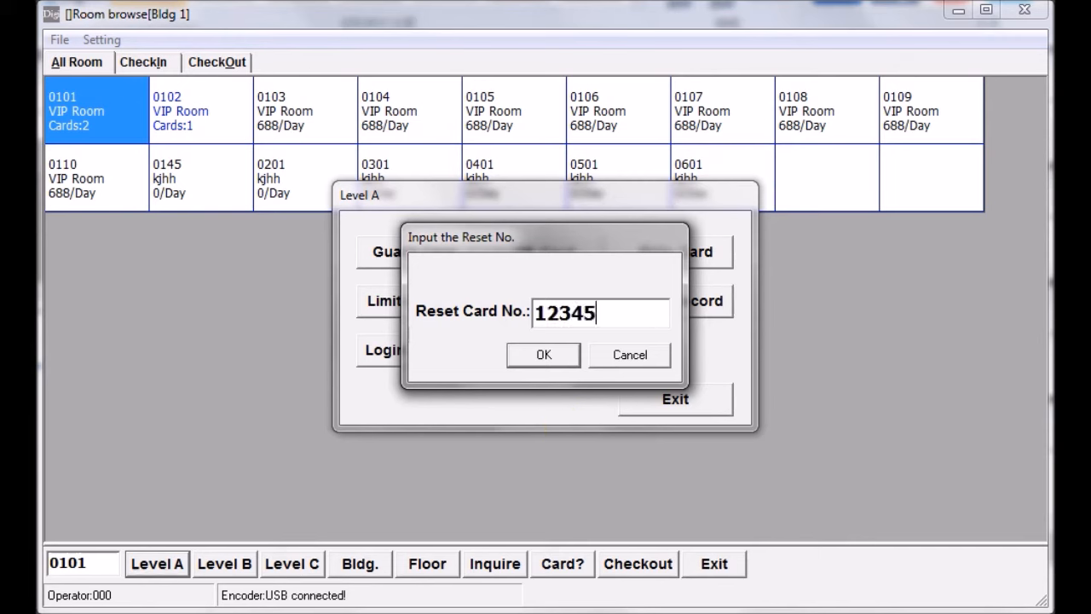
type("A")
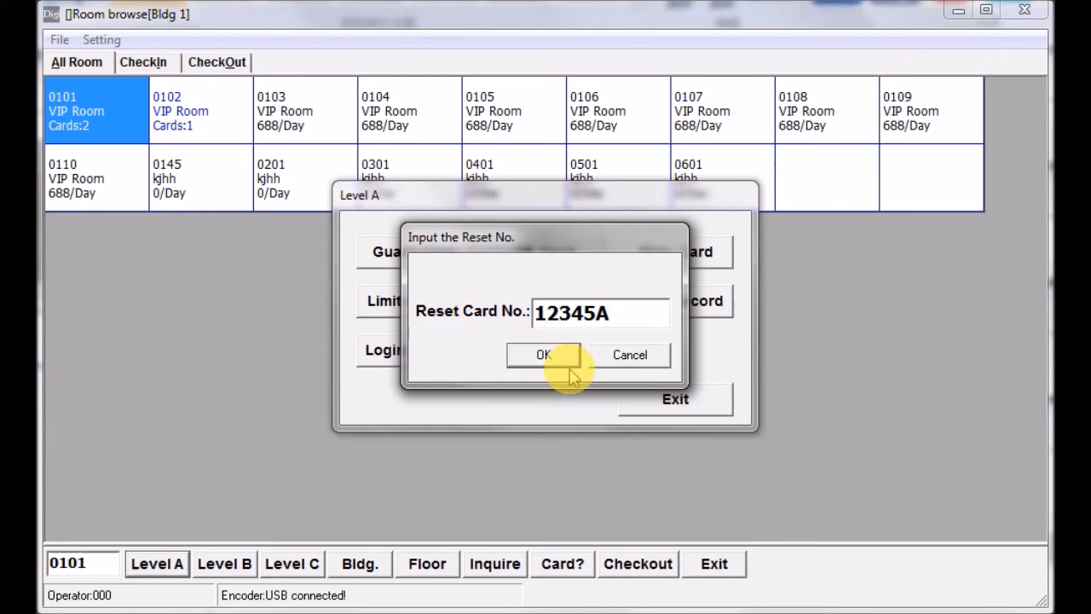
left_click(545, 354)
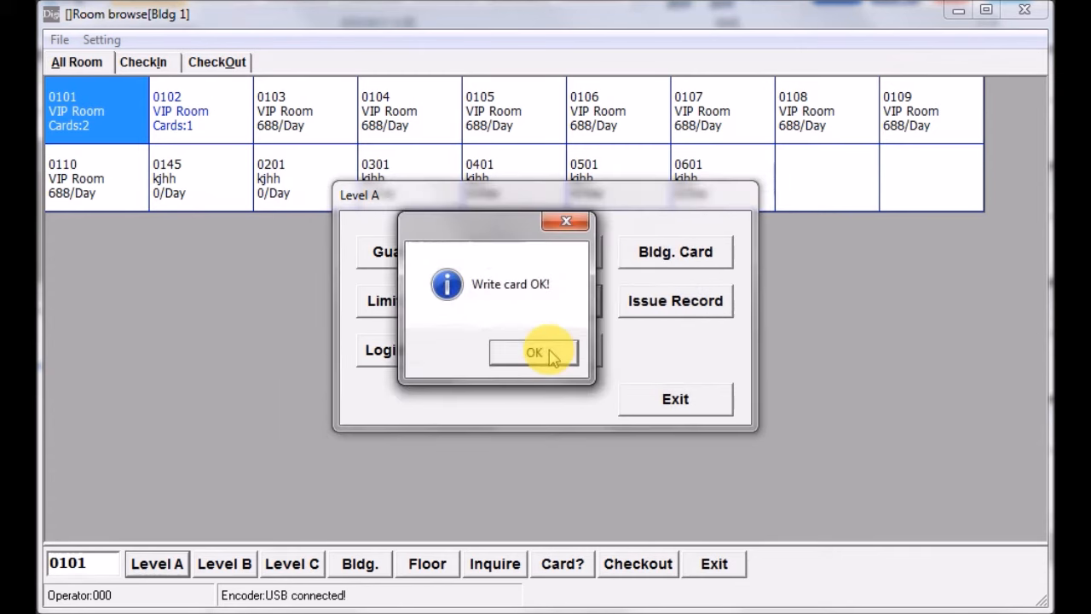
- Acknowledge the written Reset Card and exit the Level A functions
left_click(550, 359)
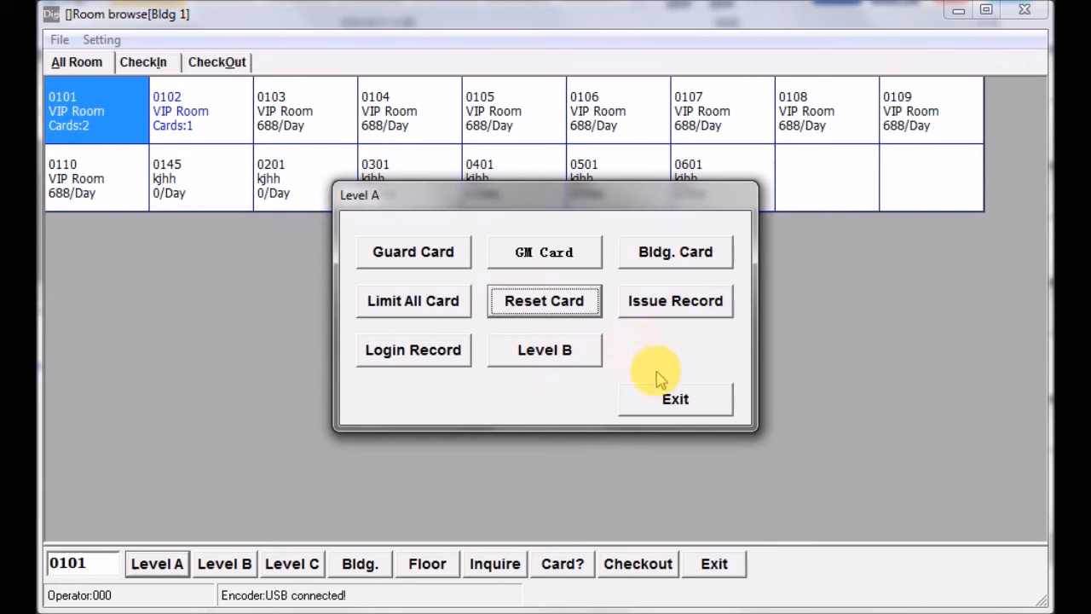
left_click(674, 400)
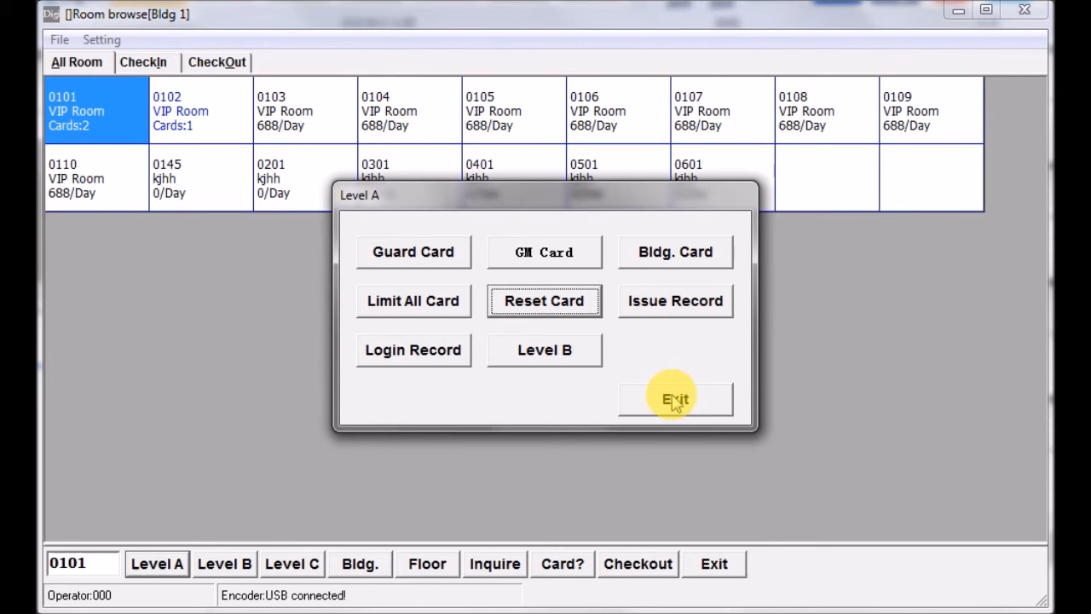
left_click(674, 401)
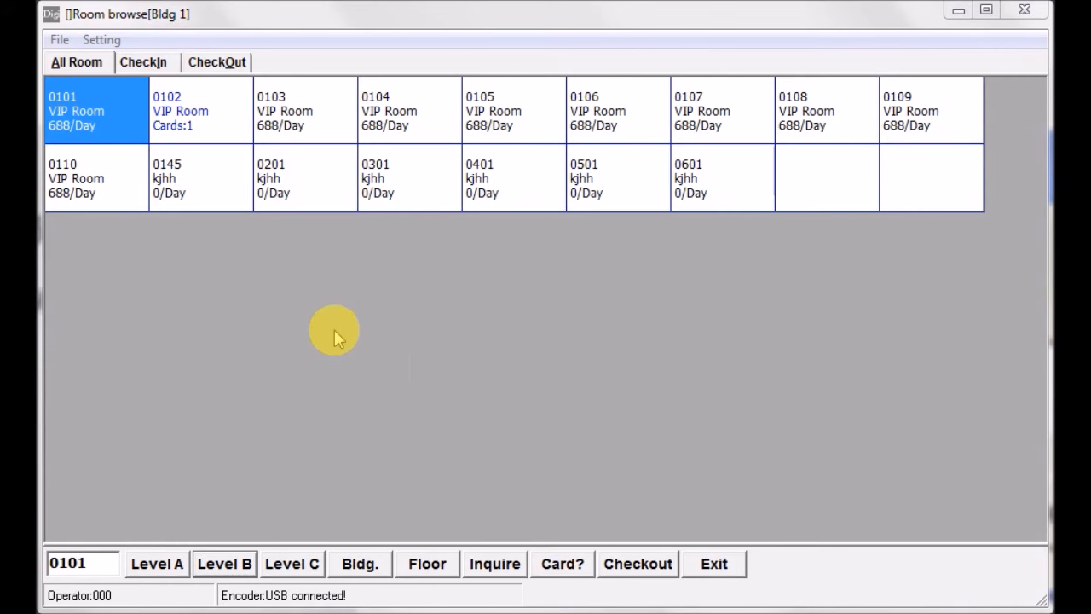
- Access the Level B functions by entering the Level B password and start making a Villa Card
left_click(220, 566)
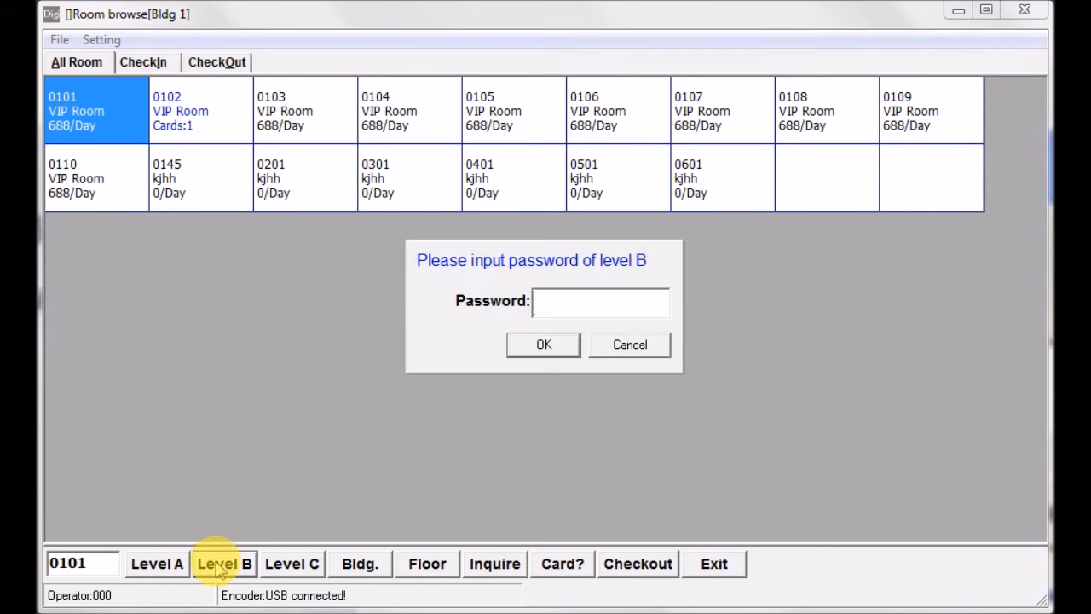
type("*")
left_click(551, 347)
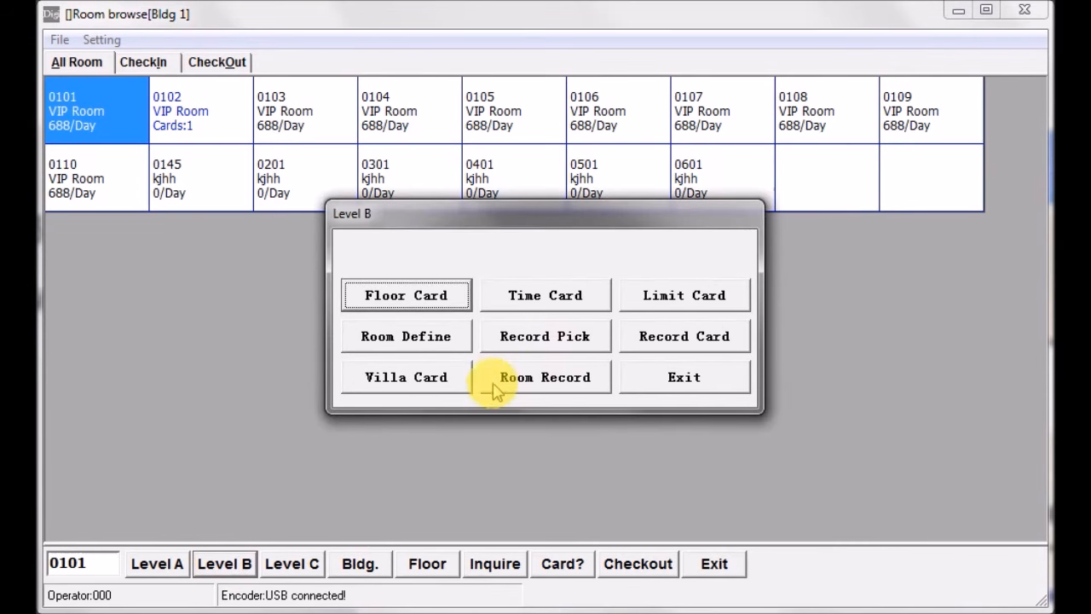
left_click(399, 381)
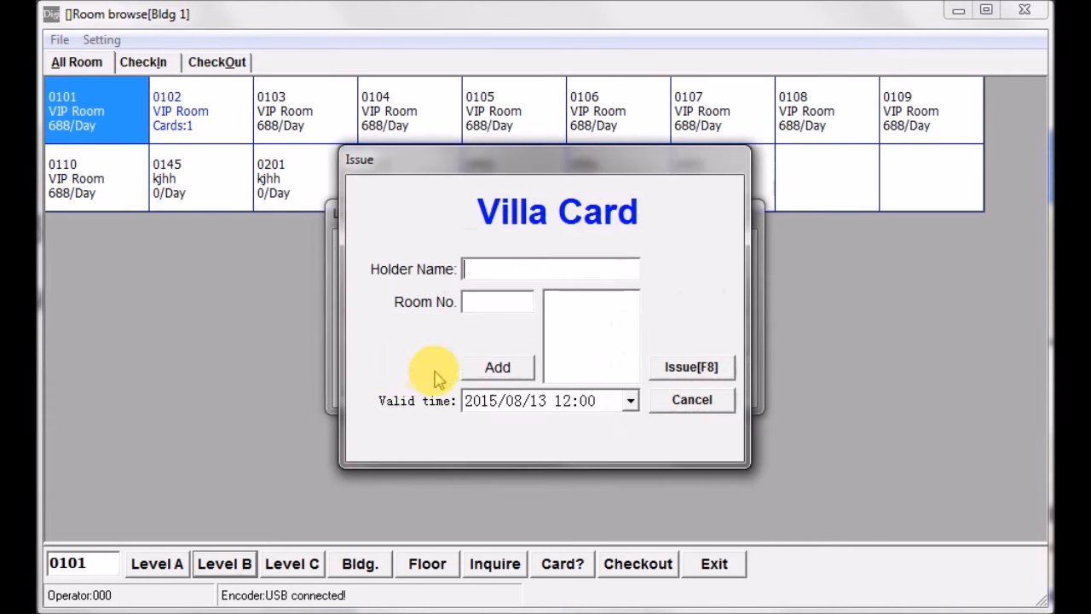
- Enter the holder's name for the Villa Card and add room 0103 to its room list
type("john")
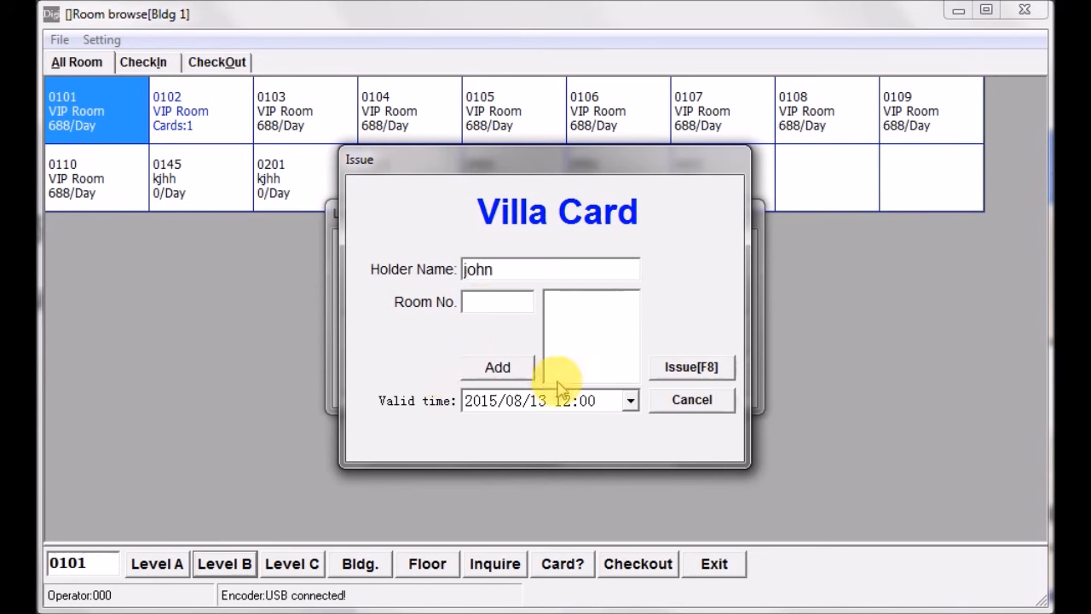
key("Tab")
type("010")
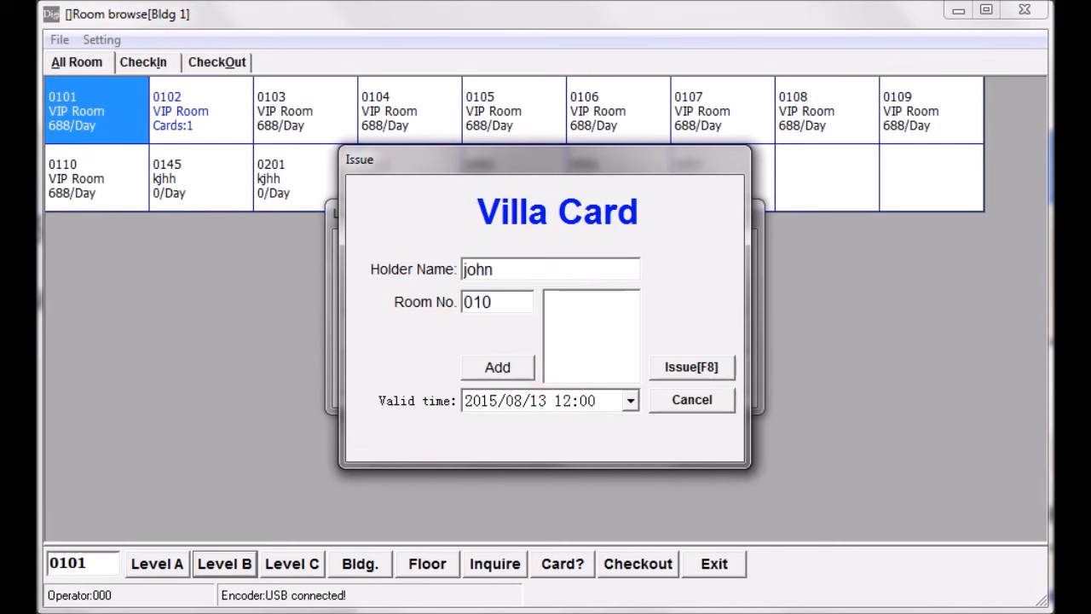
type("3")
left_click(505, 369)
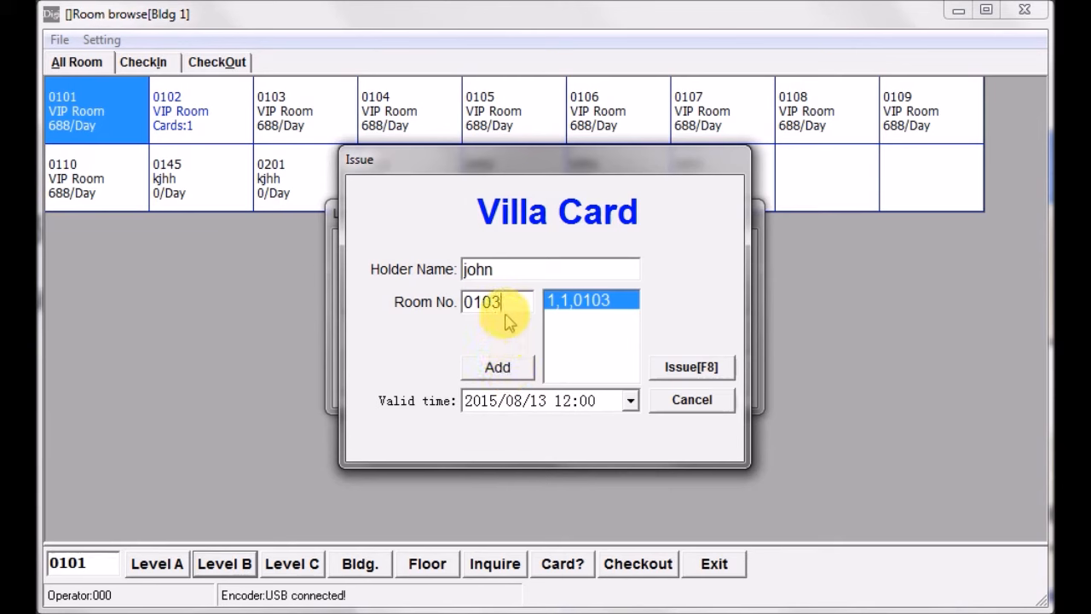
type("02")
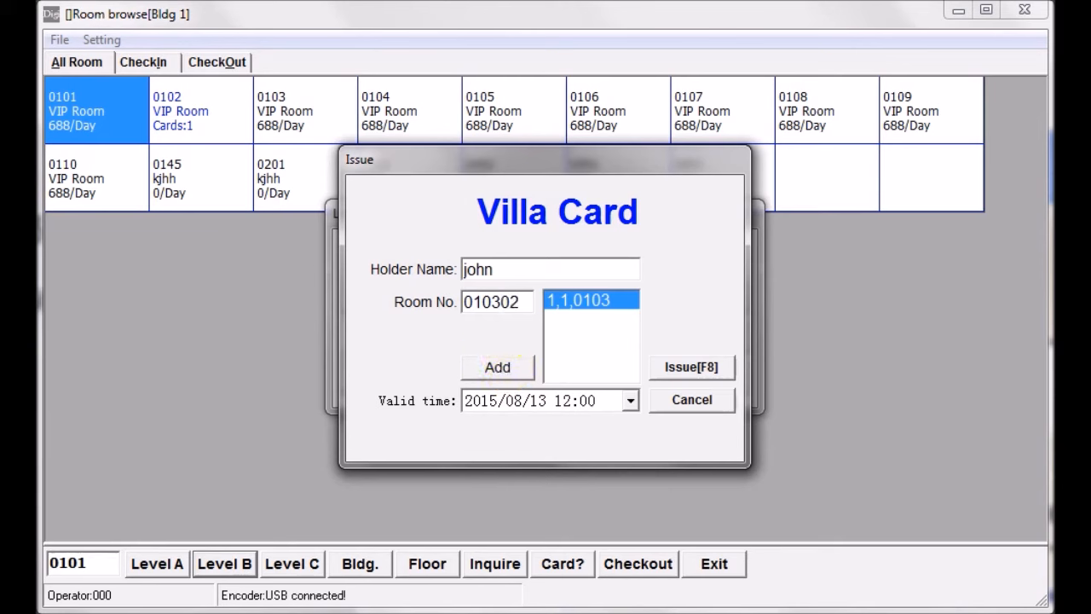
left_click(497, 367)
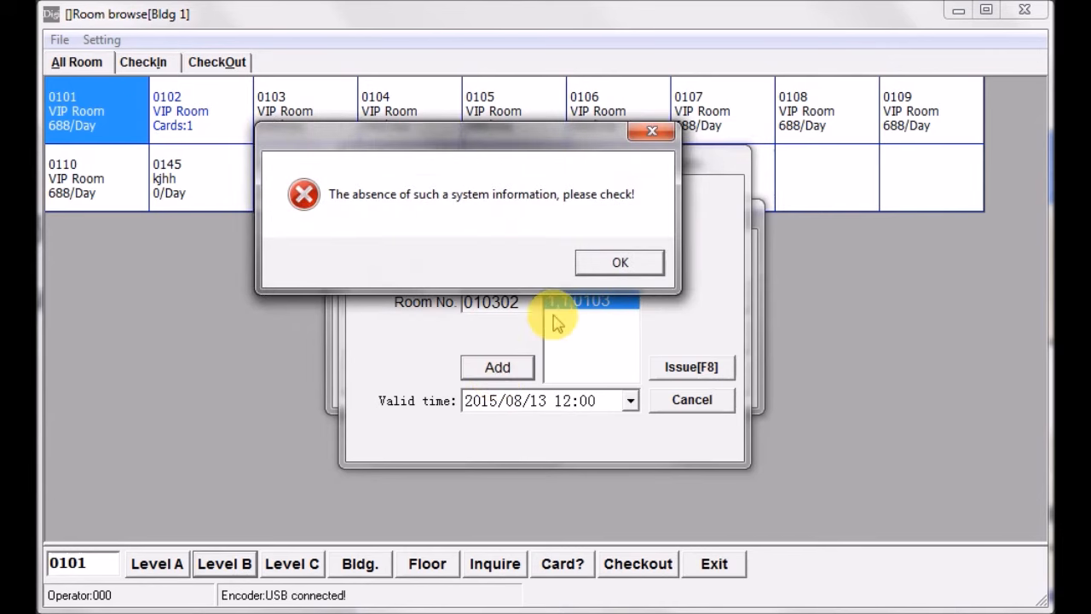
left_click(620, 263)
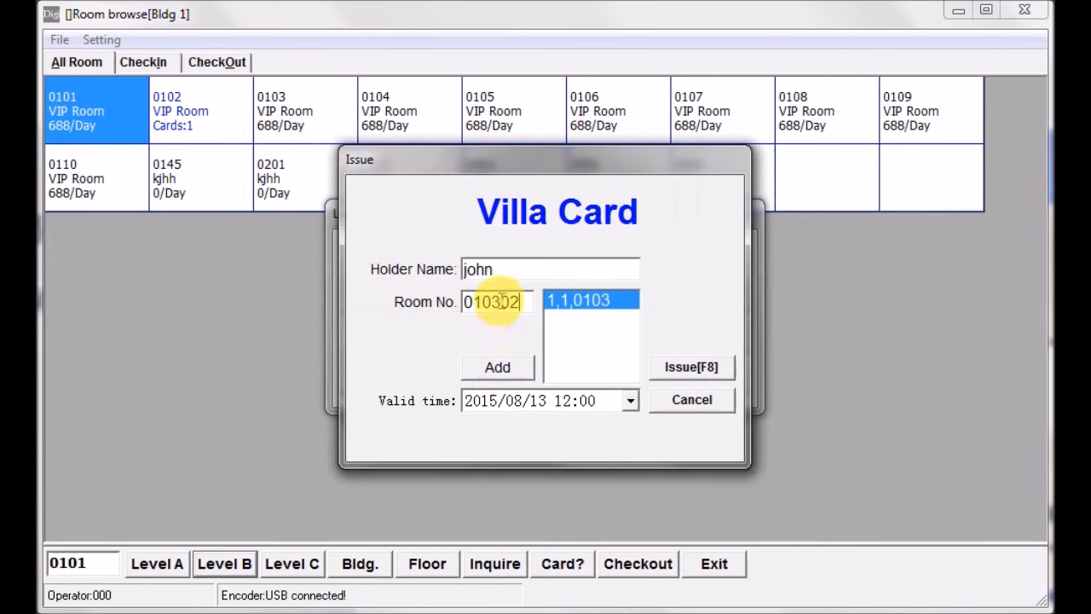
- Add rooms 0201 and 0104 to the Villa Card's room list
left_click_drag(503, 301, 410, 312)
type("02")
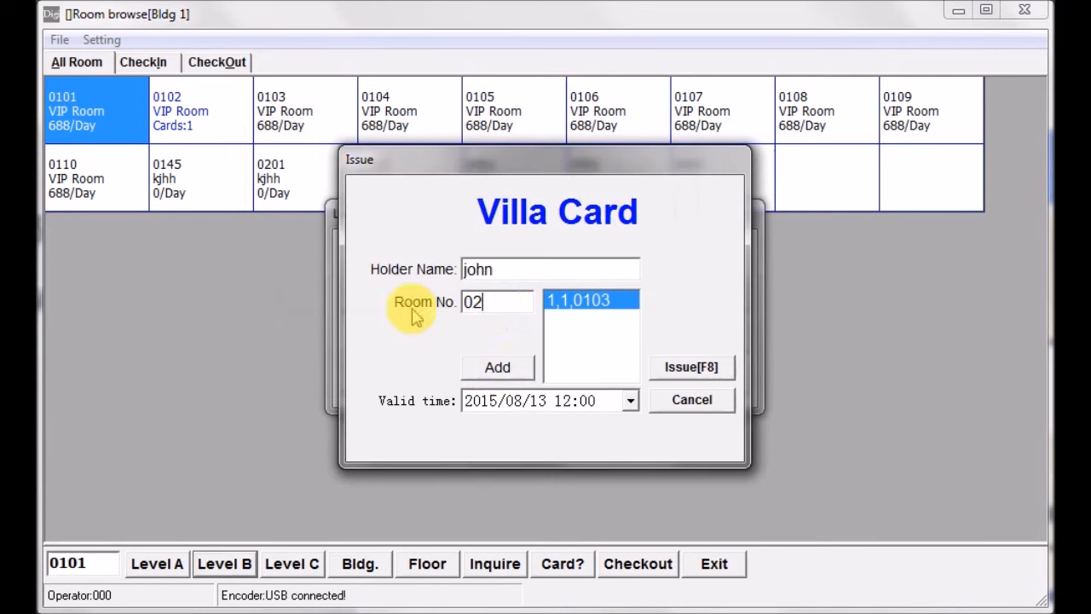
type("01")
left_click(502, 366)
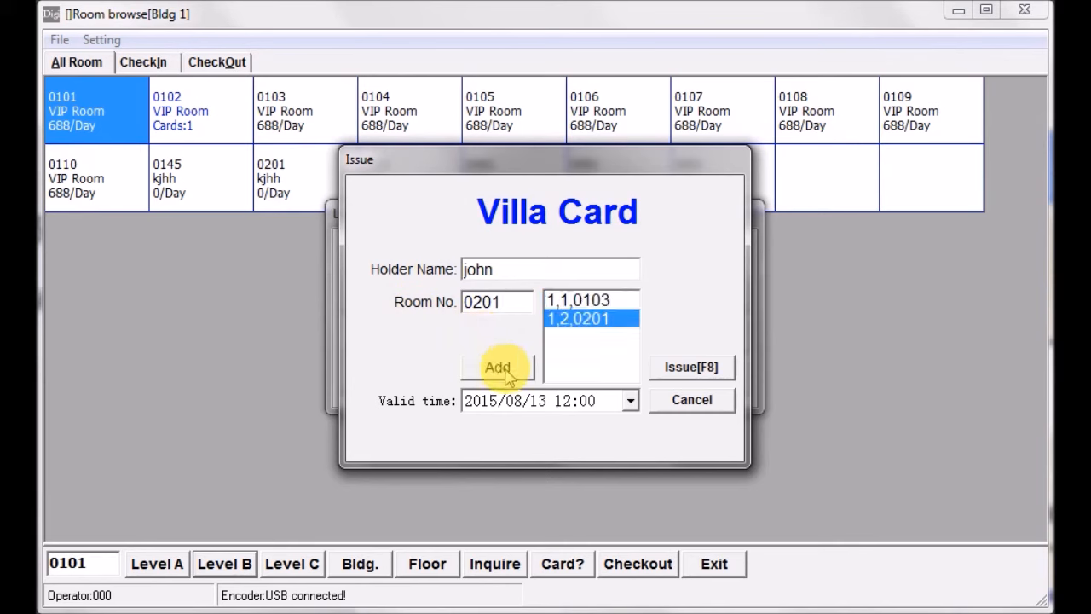
left_click_drag(503, 302, 419, 304)
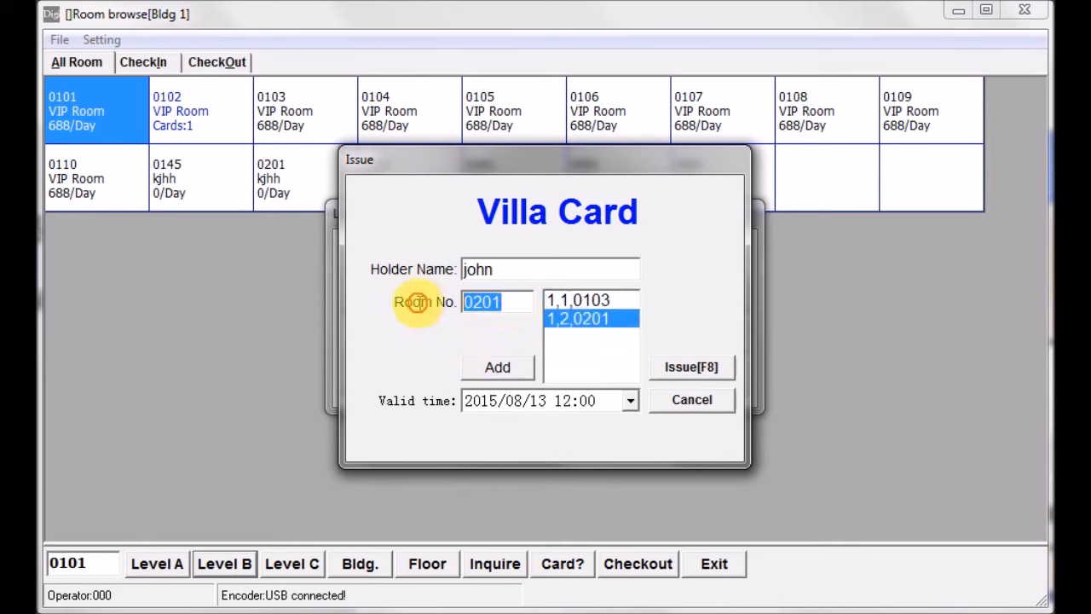
type("0104")
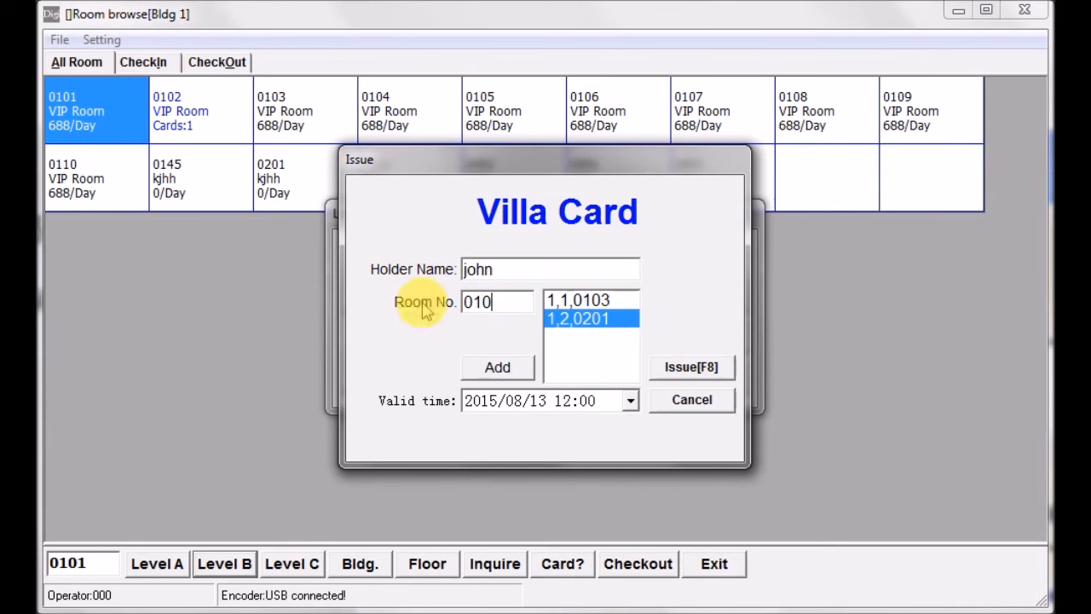
left_click(478, 365)
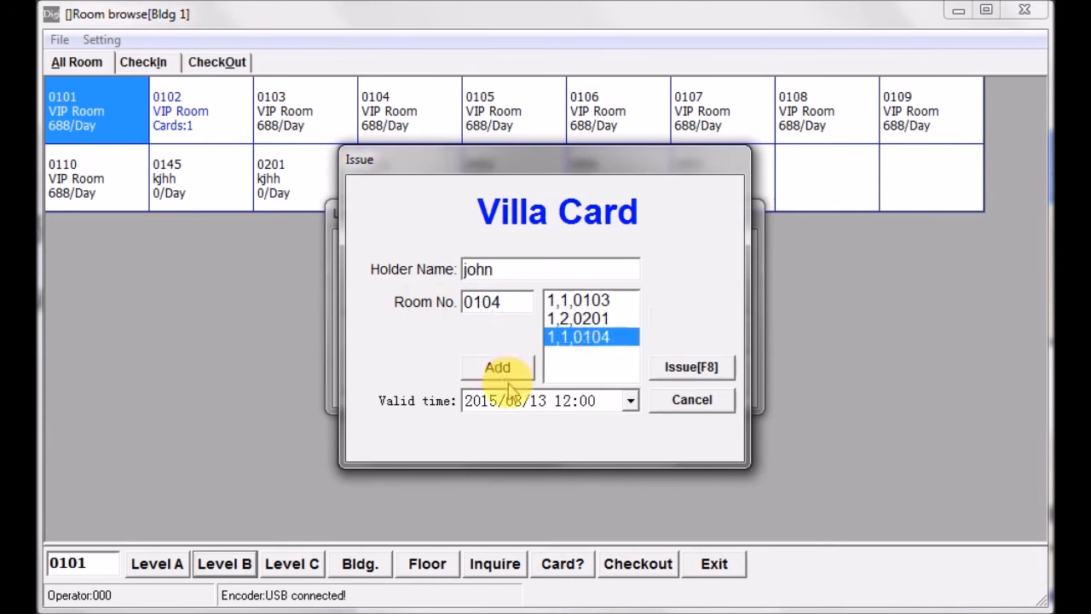
- Add rooms 0105, 0106 and 0107 to the Villa Card's room list
key("BackSpace")
type("5")
left_click(499, 366)
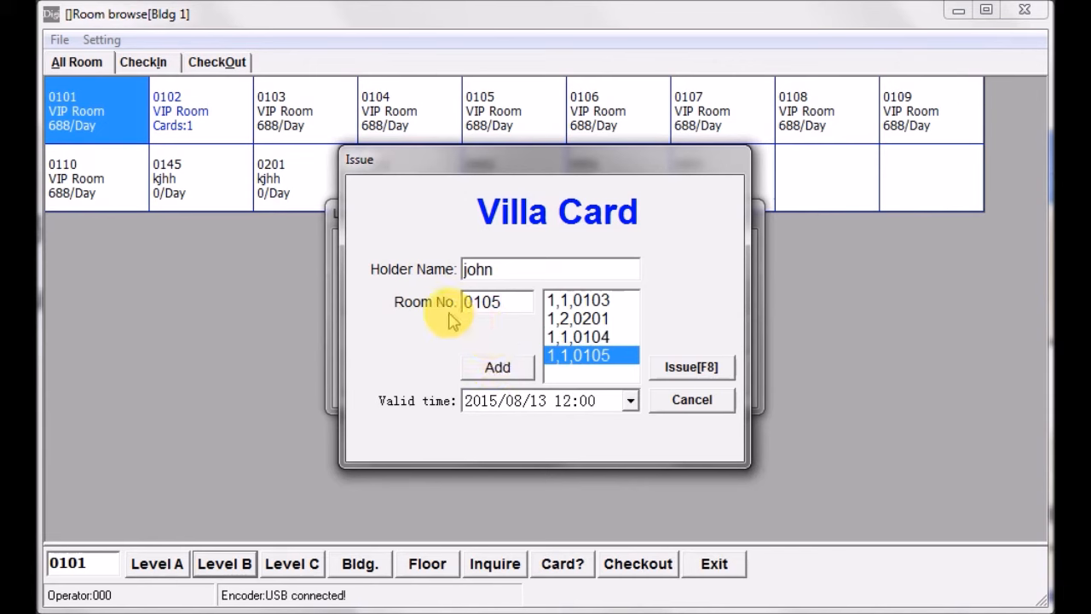
key("BackSpace")
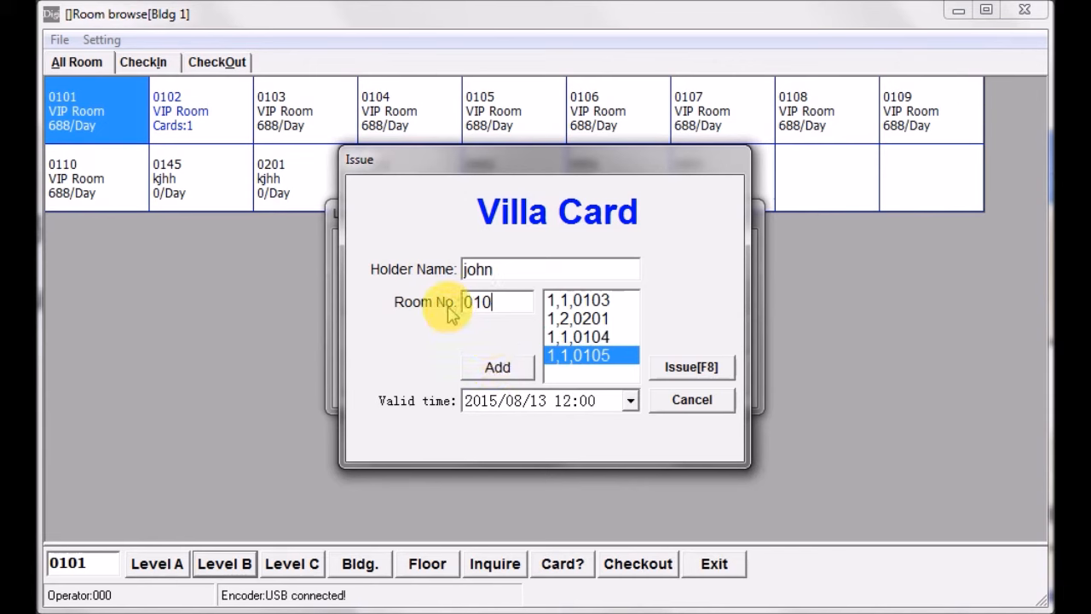
type("6")
left_click(498, 368)
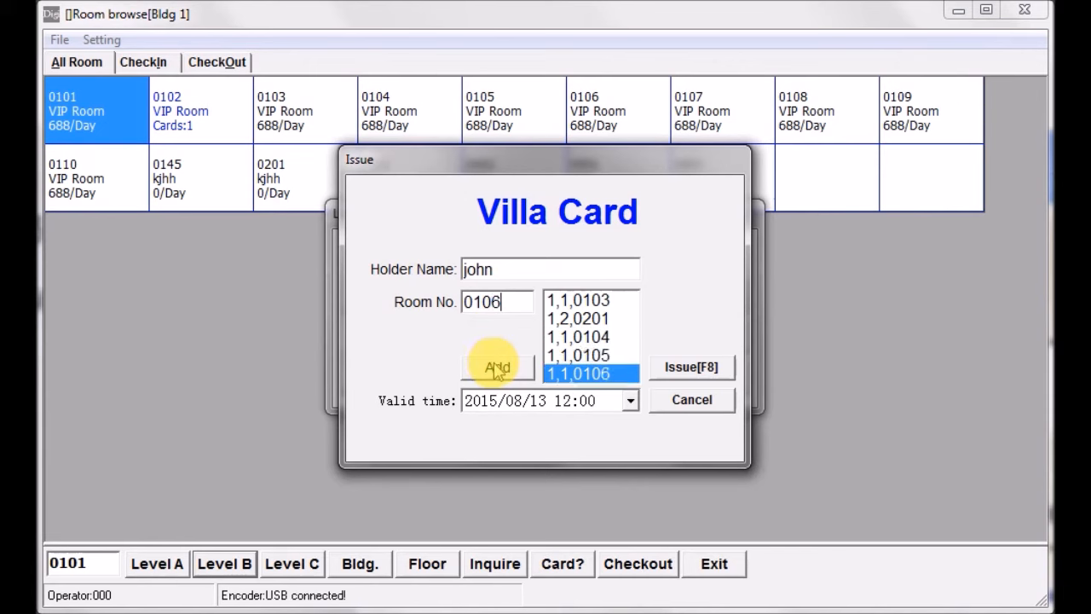
key("BackSpace")
type("7")
left_click(501, 369)
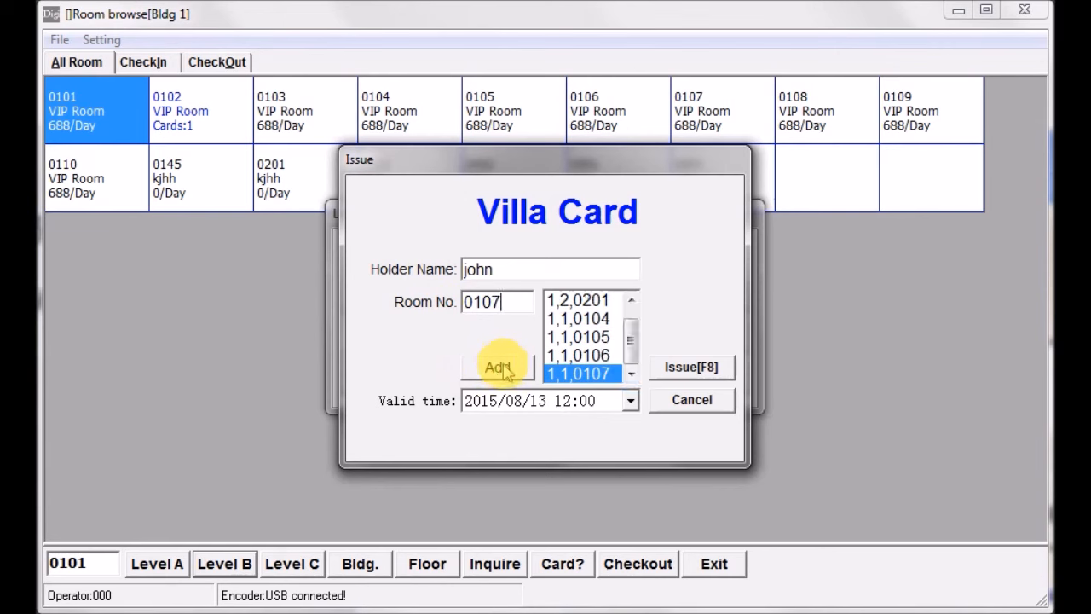
- Set the Villa Card's valid date to 14 August 2015
left_click(630, 400)
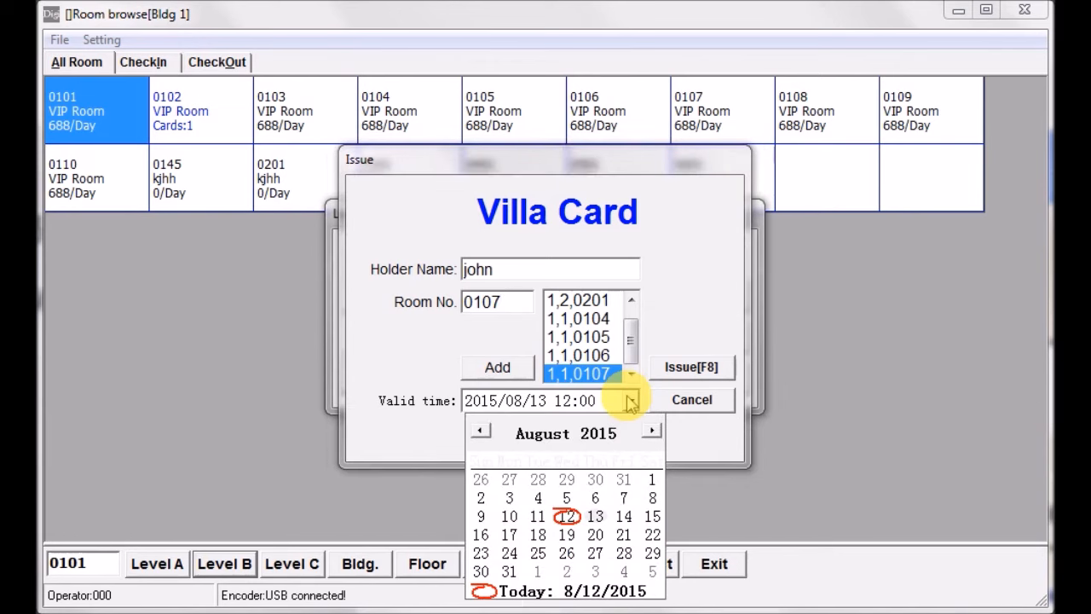
left_click(511, 572)
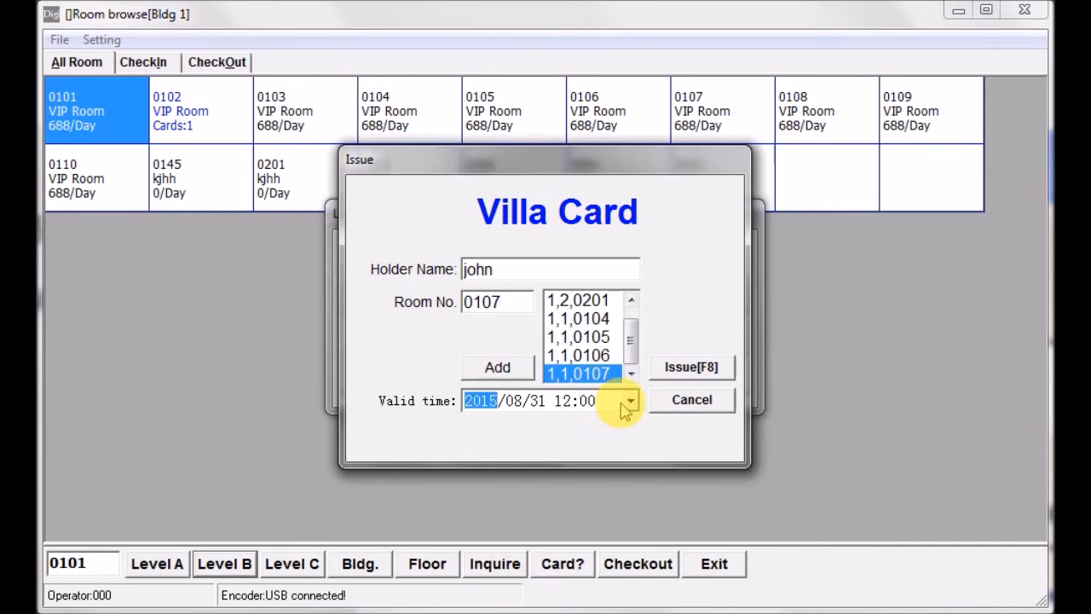
left_click(628, 406)
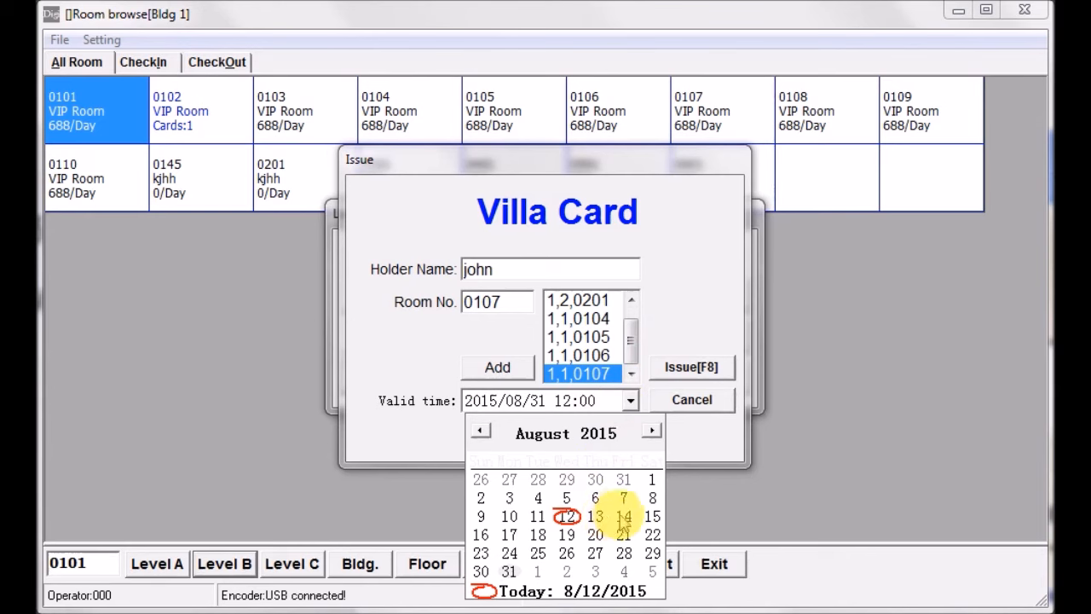
left_click(623, 518)
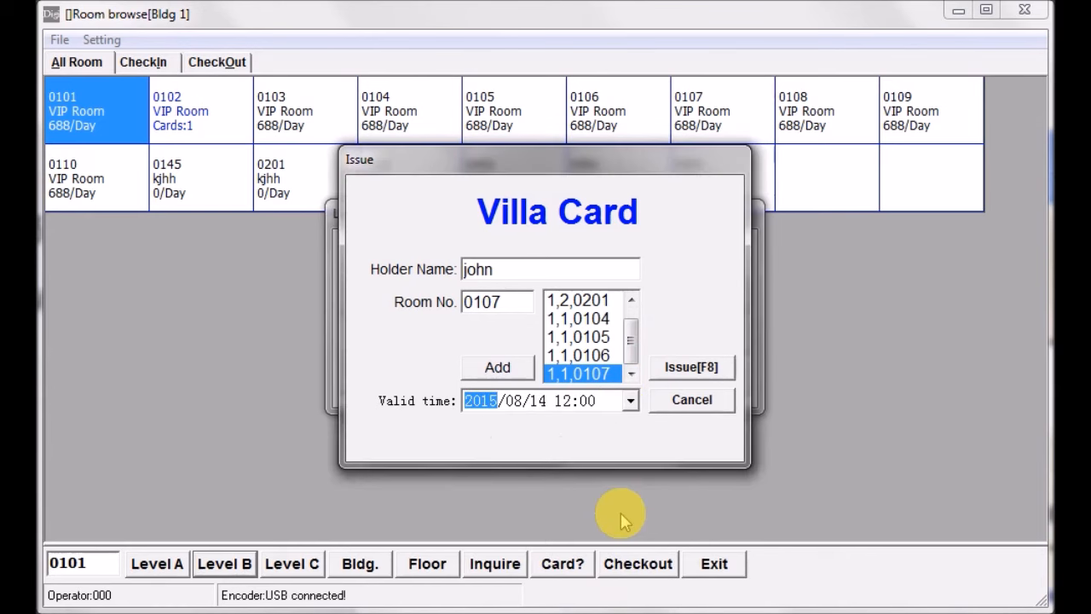
- Issue the Villa Card and exit the Level B functions
left_click(681, 368)
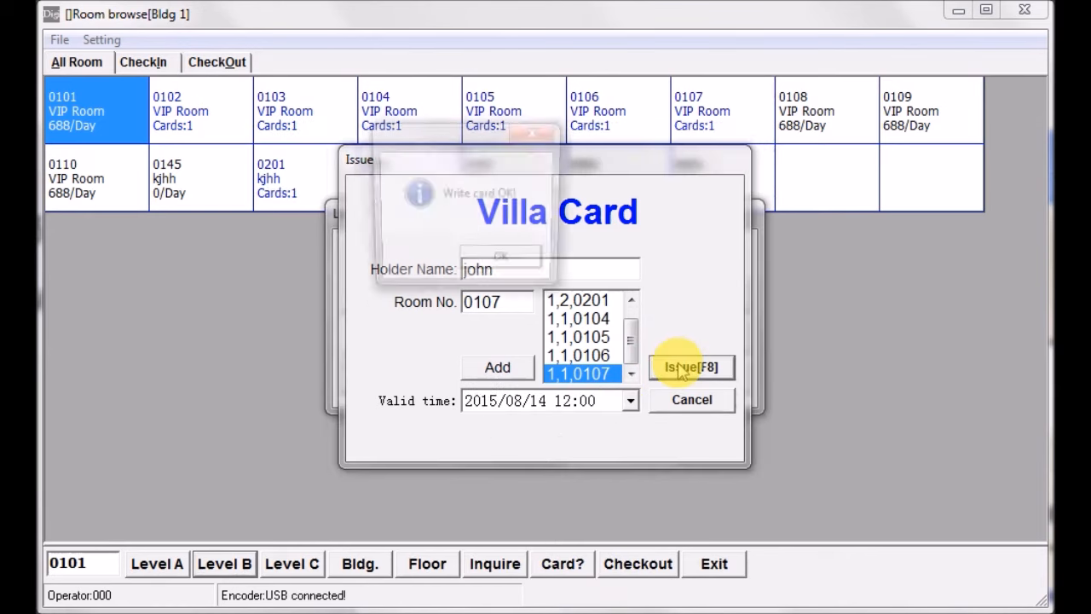
left_click(504, 264)
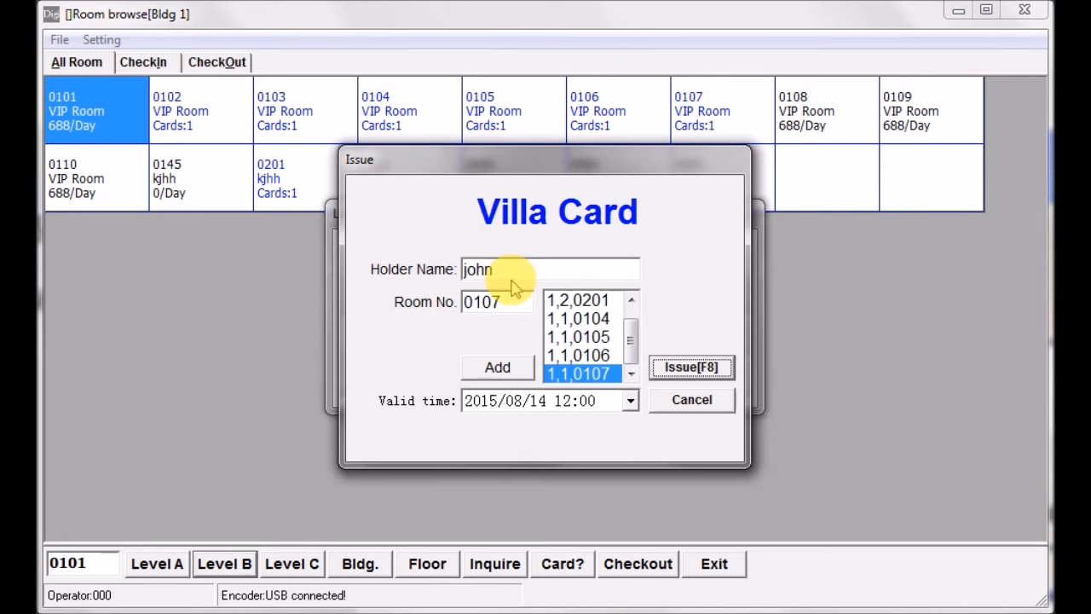
left_click(694, 402)
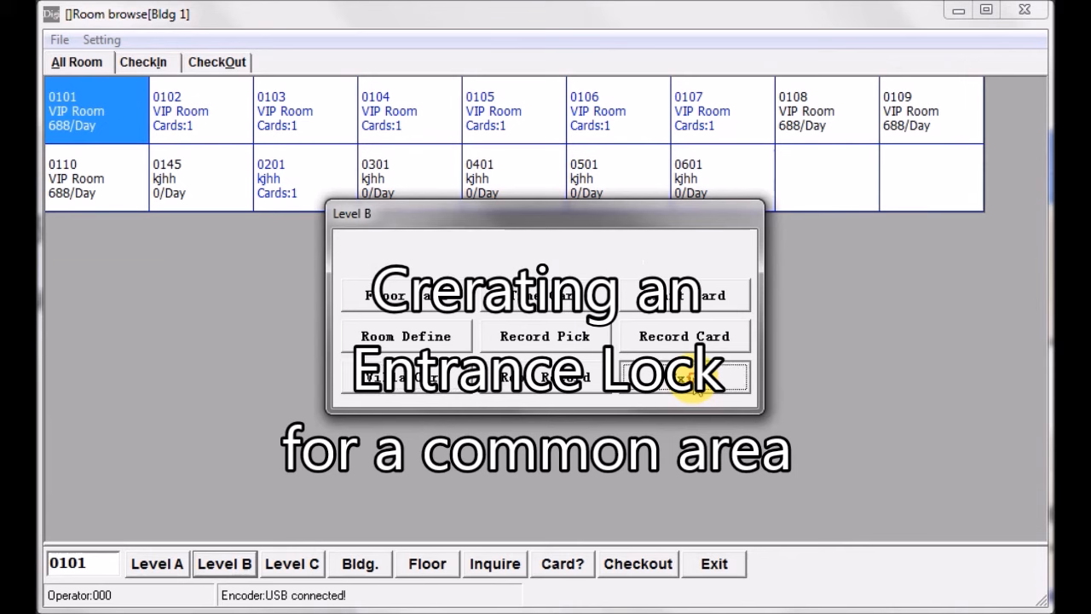
left_click(695, 378)
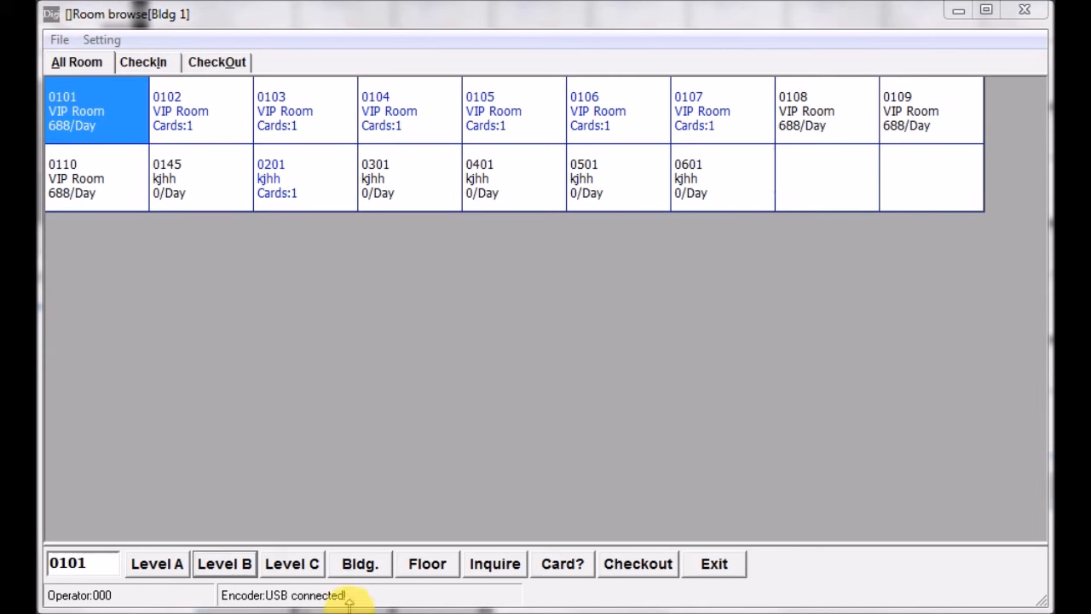
- Access the Level B functions again with the Level B password and open the room definitions
left_click(224, 569)
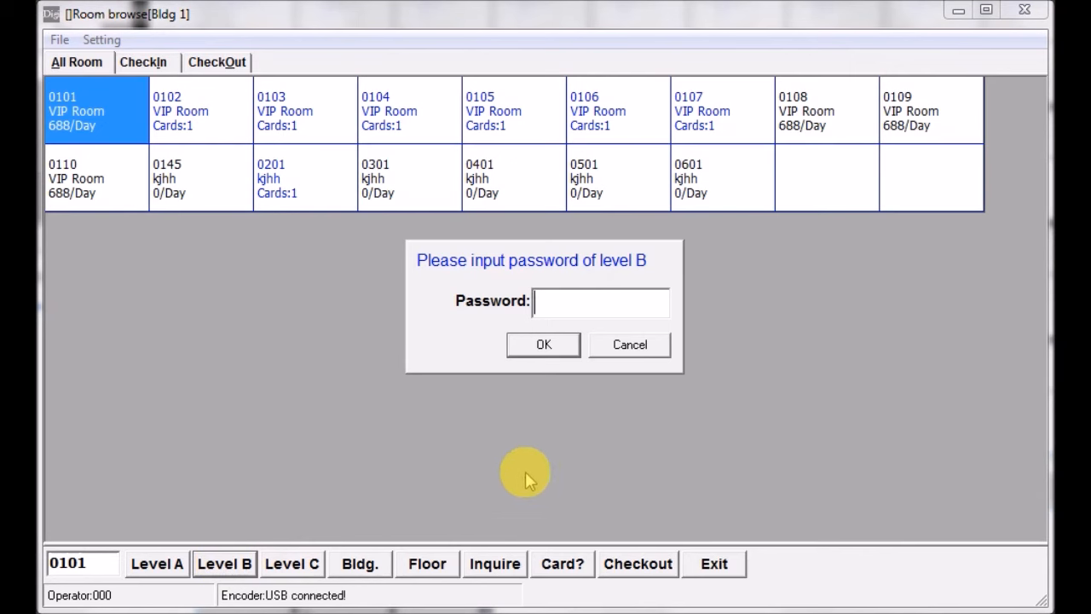
type("1")
left_click(542, 348)
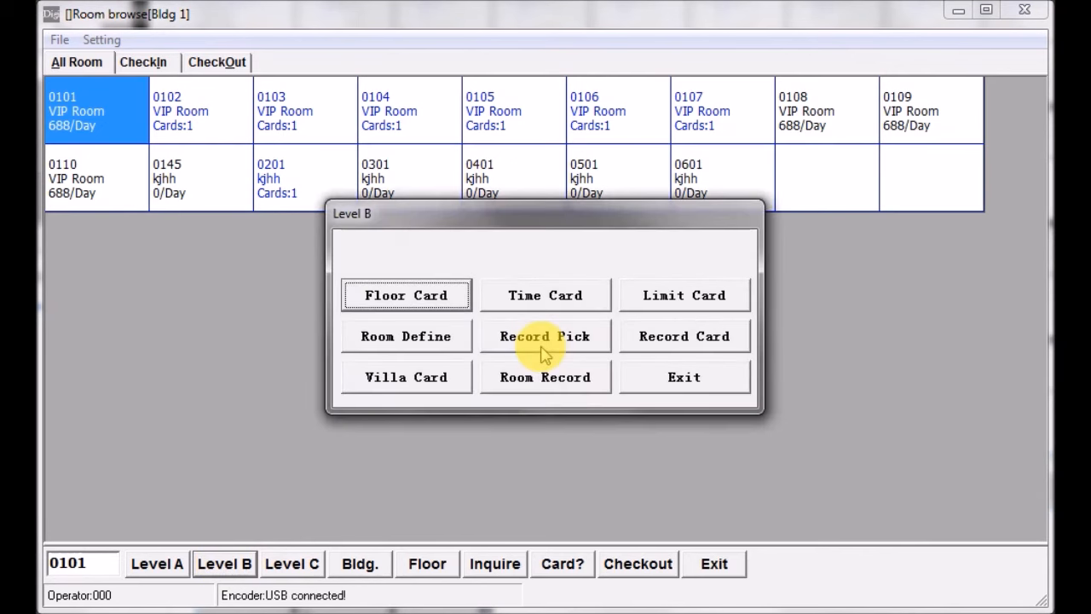
left_click(425, 340)
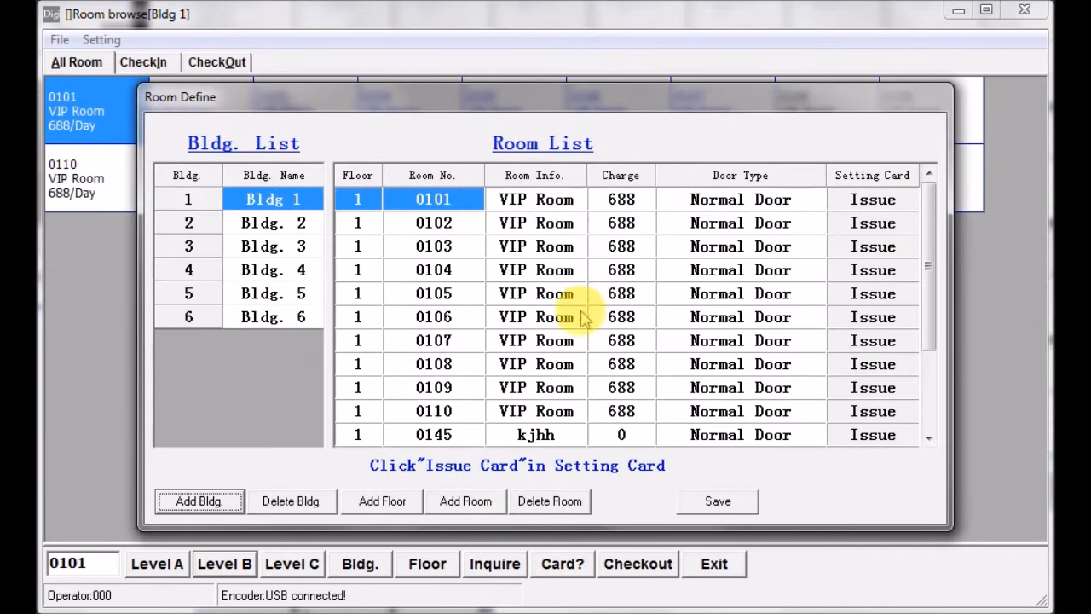
- Change the door type of room 0101 in Bldg 1 to Entrance
left_click(512, 415)
left_click(442, 411)
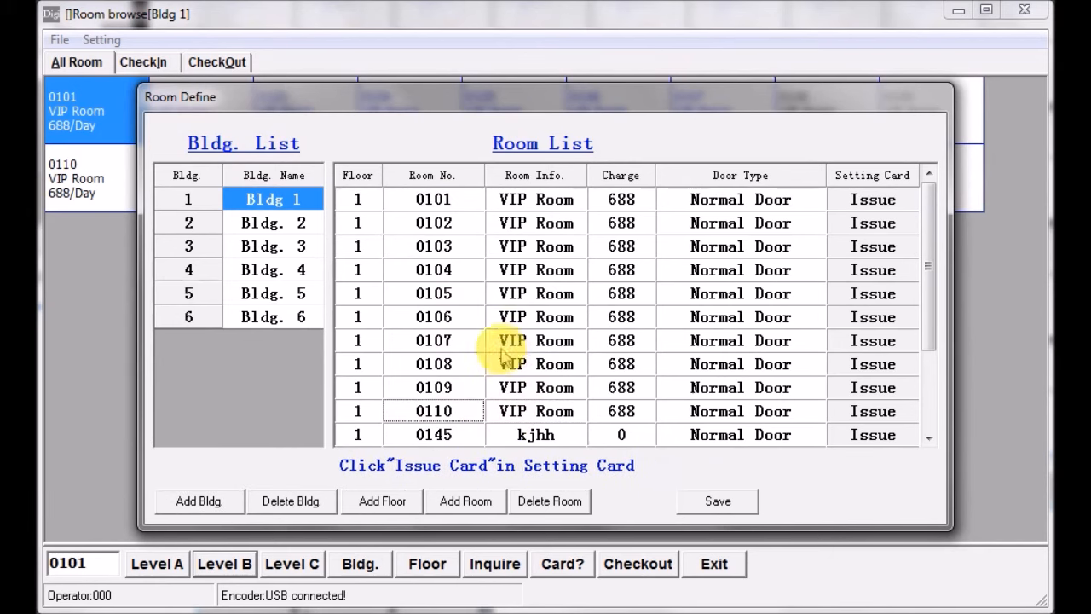
left_click(724, 203)
left_click(815, 200)
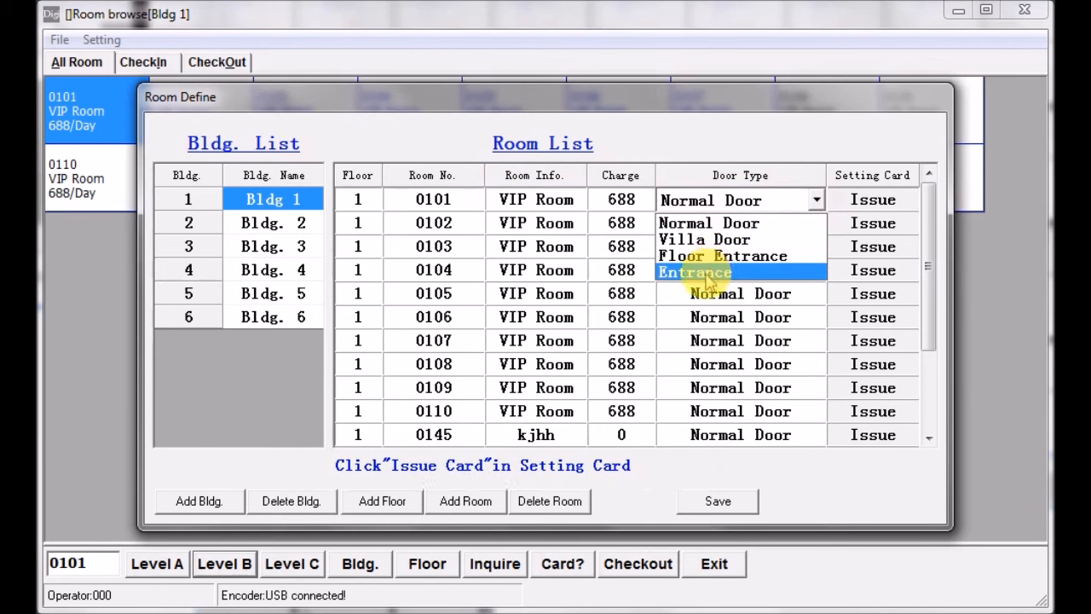
left_click(704, 273)
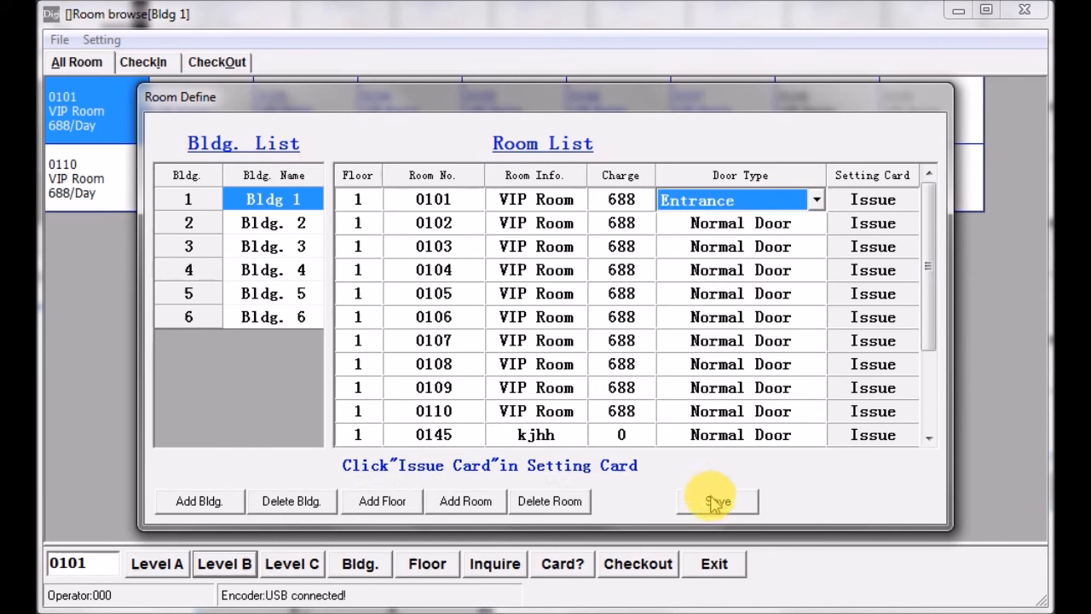
- Issue the Setting Card for entrance room 0101 in Bldg 1 and save the room definitions
left_click(871, 199)
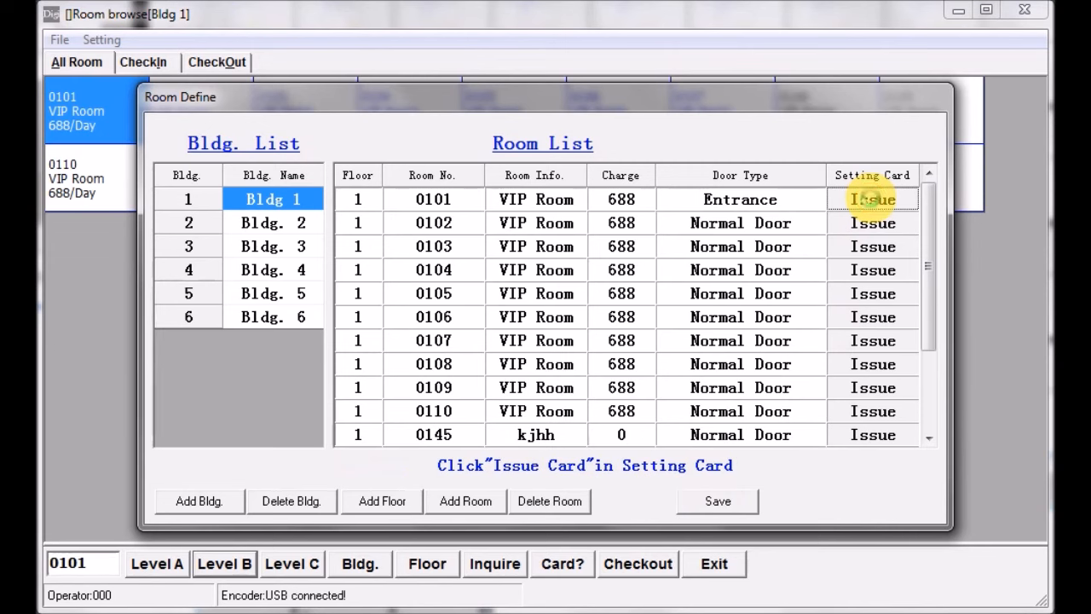
left_click(872, 201)
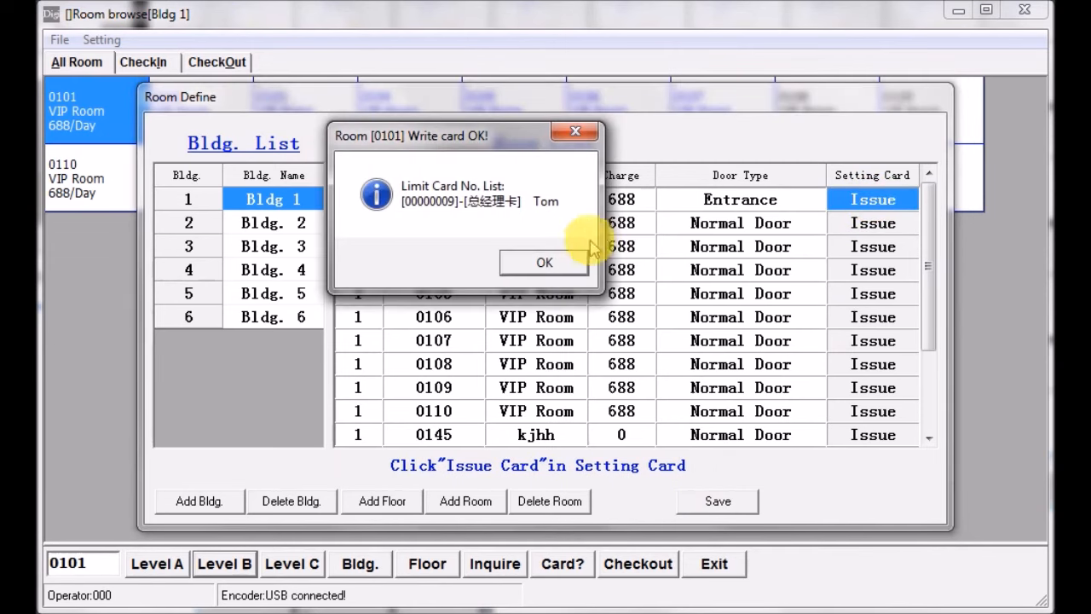
left_click(539, 266)
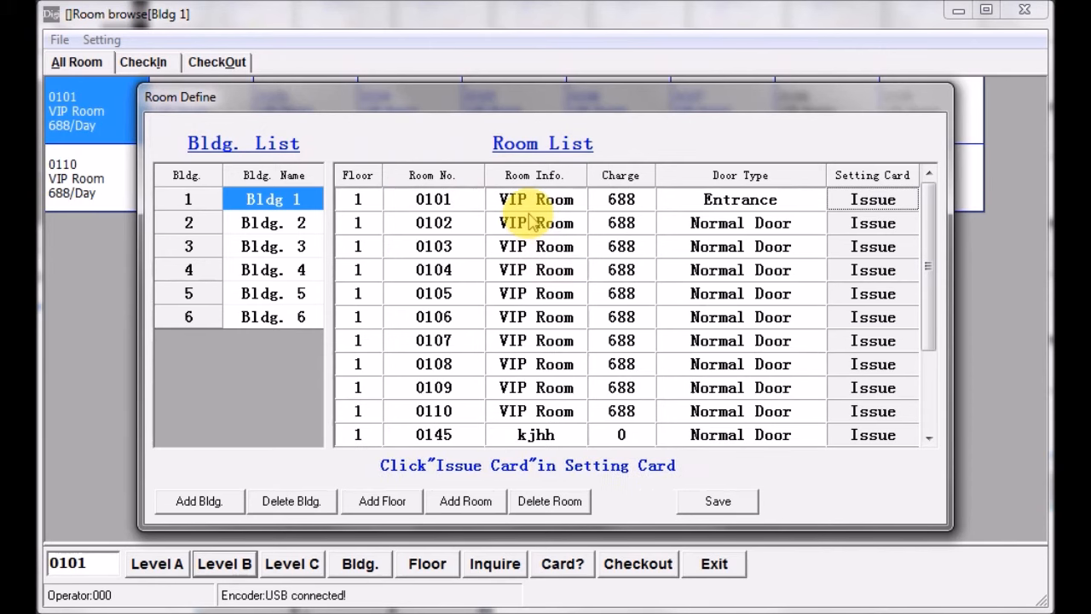
left_click(719, 503)
left_click(720, 504)
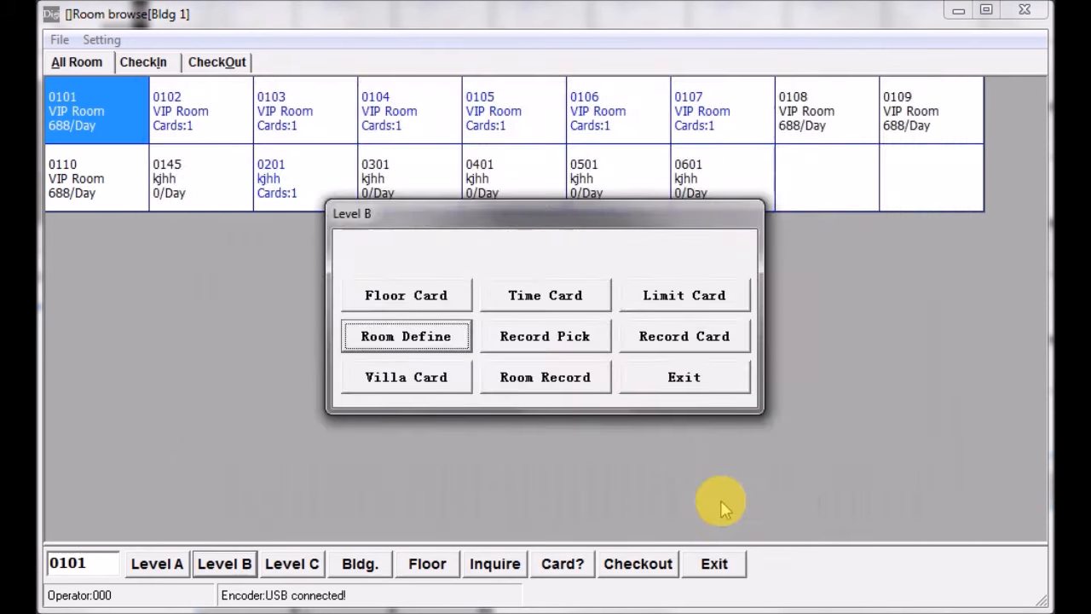
- Issue a Time Card with the preset current date and time, and exit the Level B functions
left_click(554, 307)
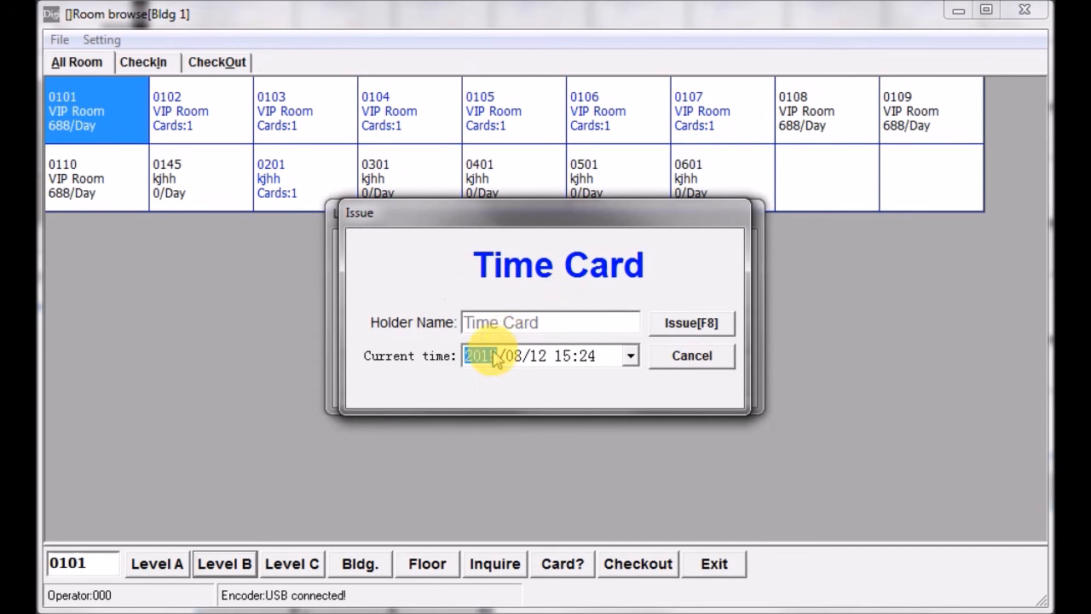
left_click(695, 327)
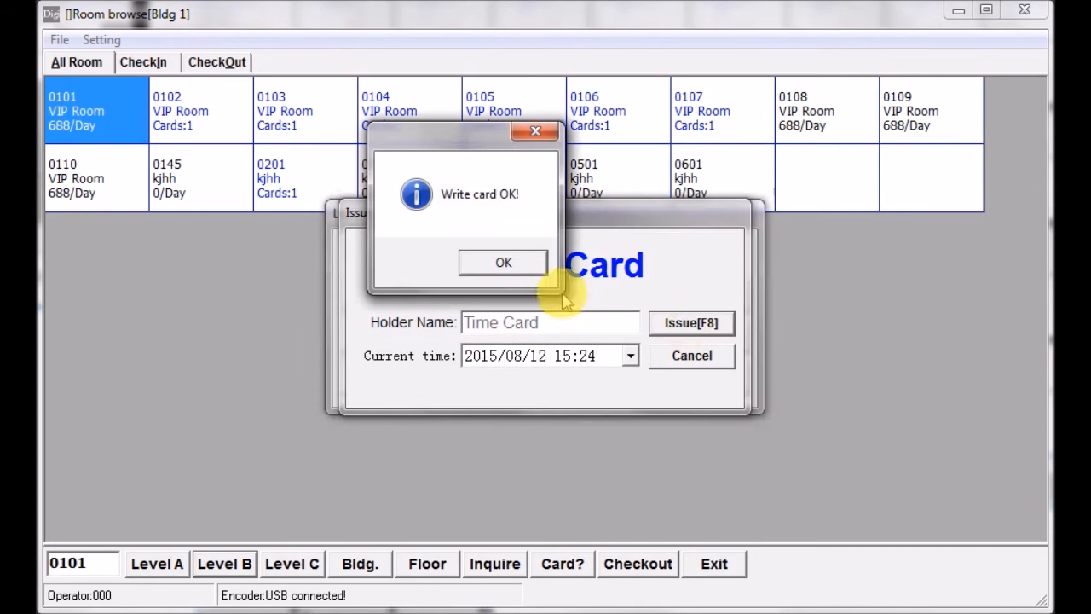
left_click(504, 265)
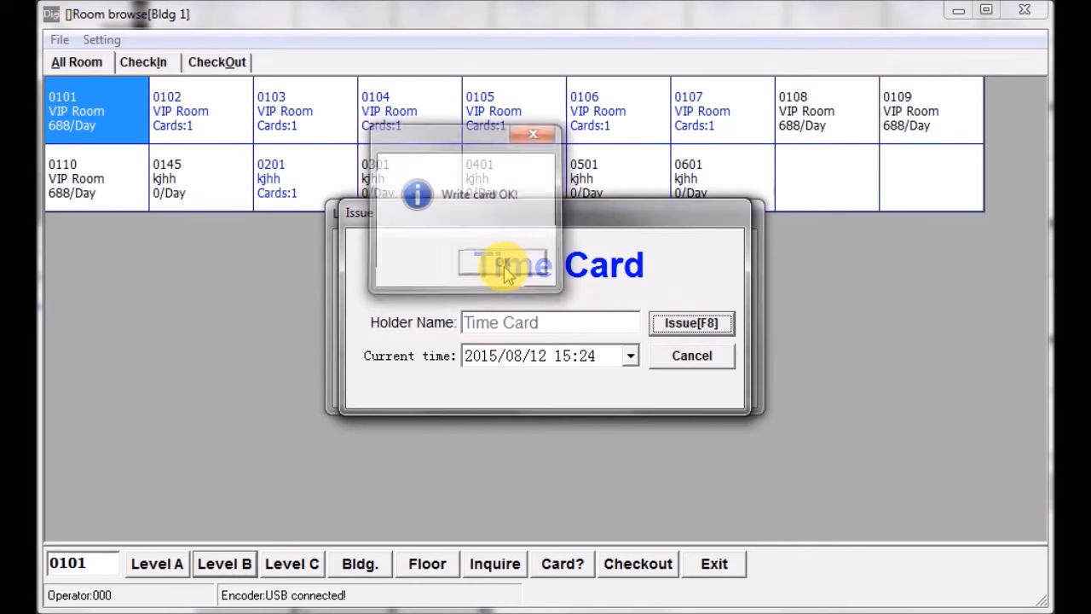
left_click(678, 361)
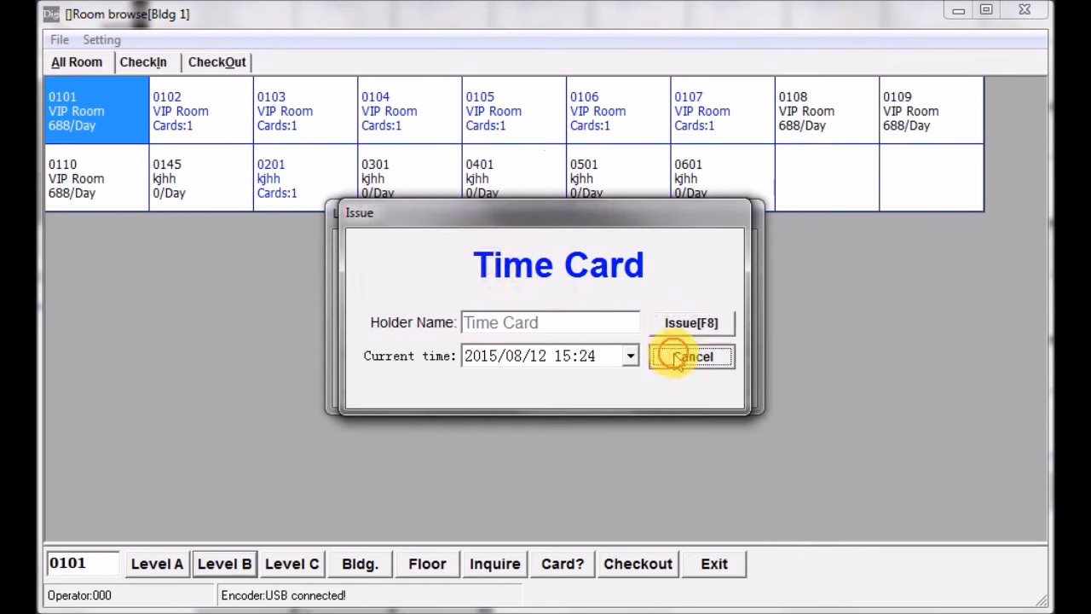
left_click(686, 383)
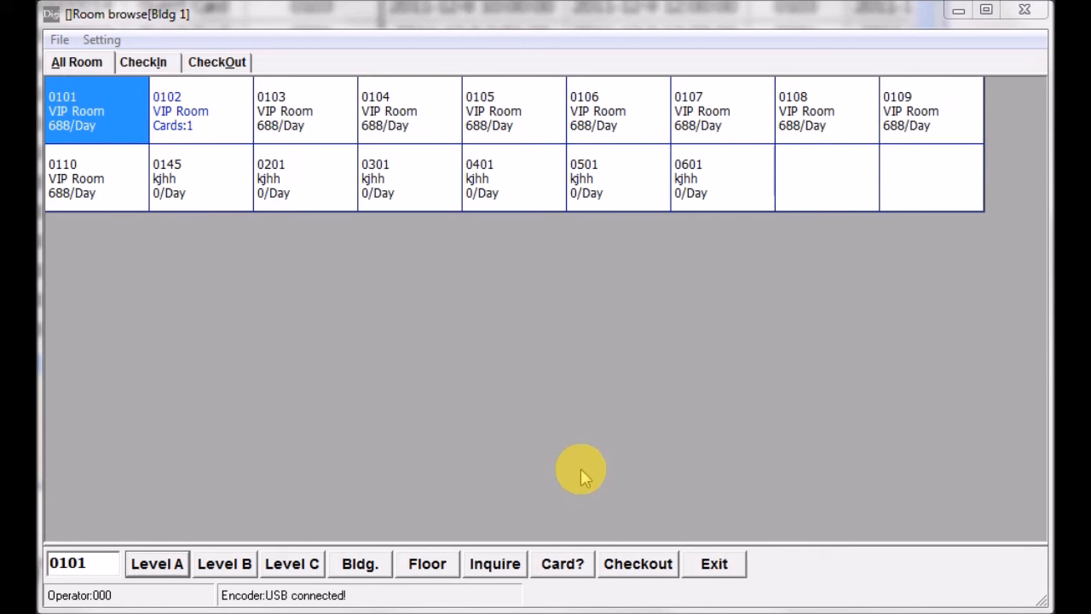
- Access the Level A functions with the Level A password and open the card issue records
left_click(155, 571)
type("1")
left_click(544, 345)
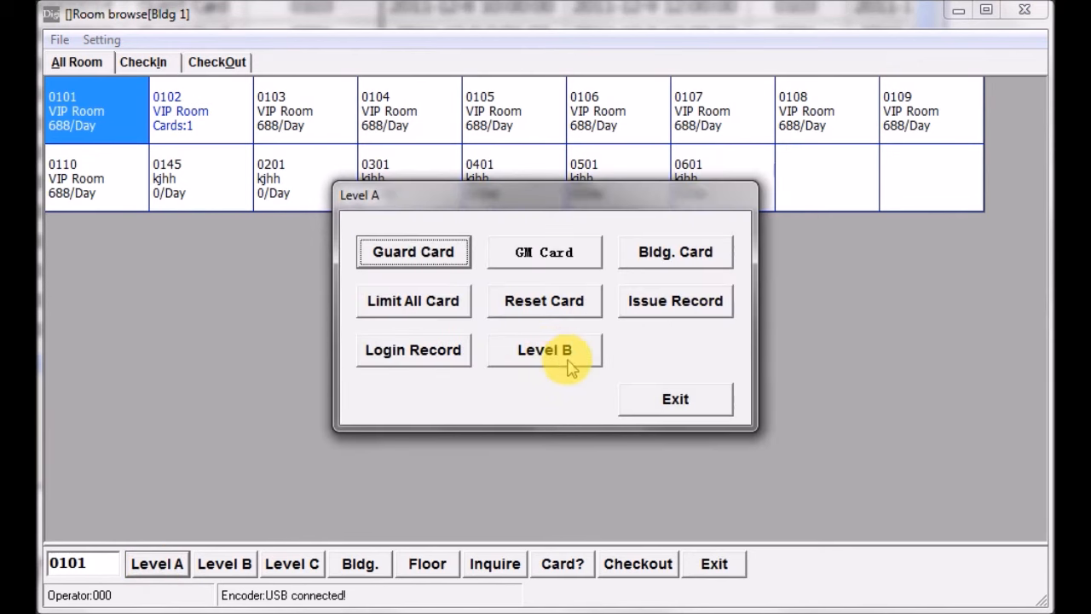
left_click(662, 307)
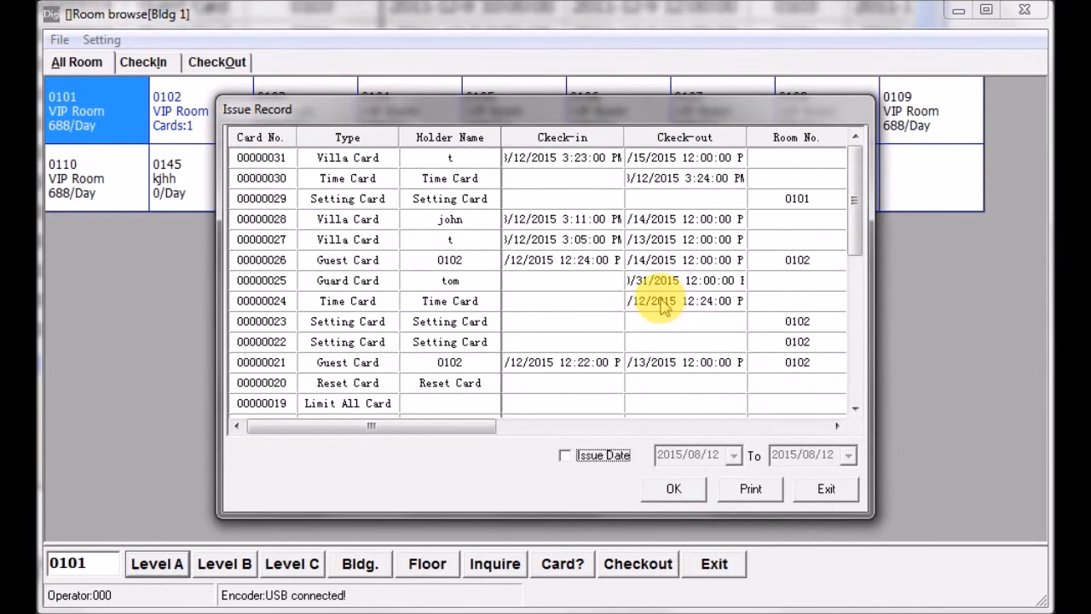
- Filter the issue records by issue date from 2015/08/12 to 2015/08/12, and exit the records and the Level A functions
left_click(566, 458)
left_click(733, 455)
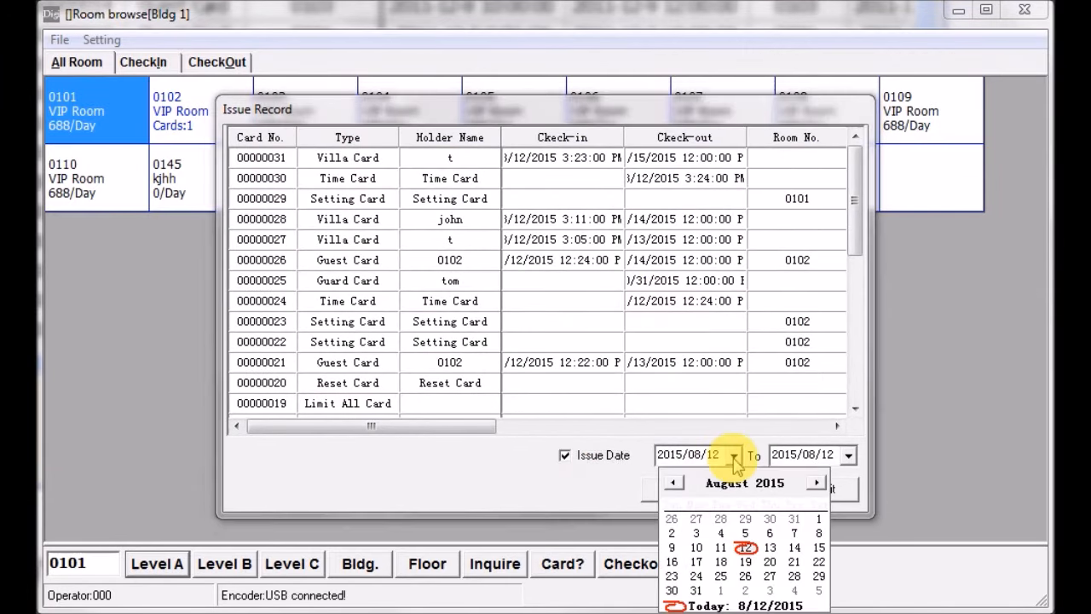
left_click(849, 457)
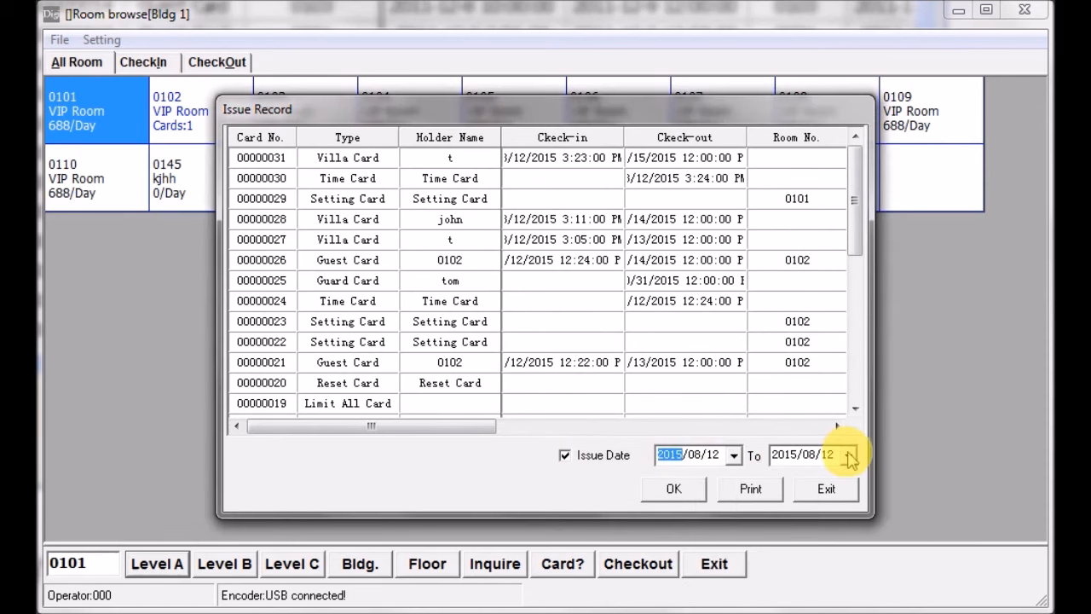
left_click(849, 456)
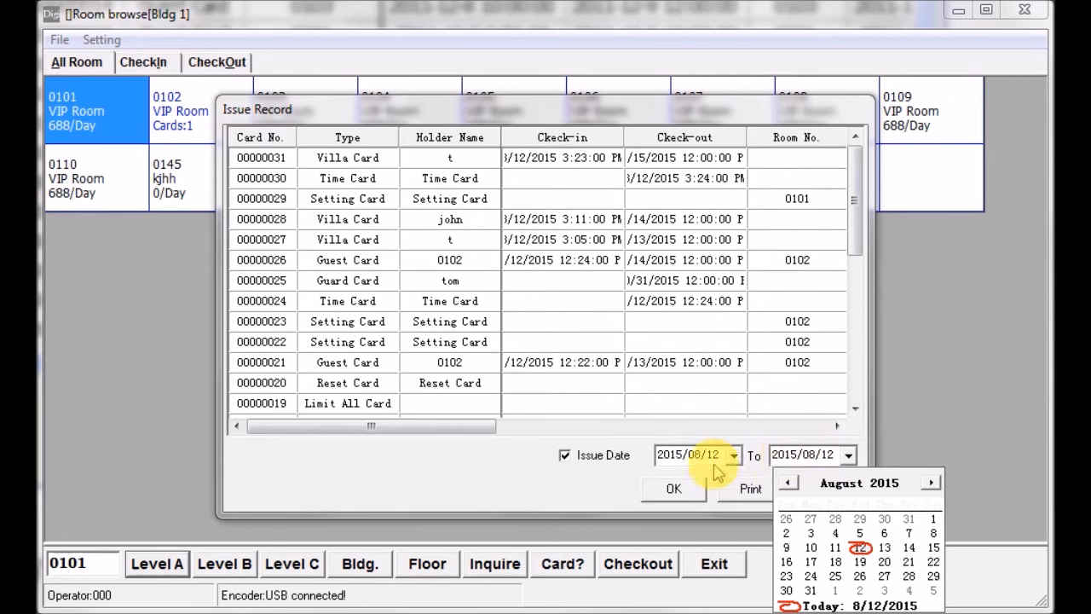
left_click(675, 495)
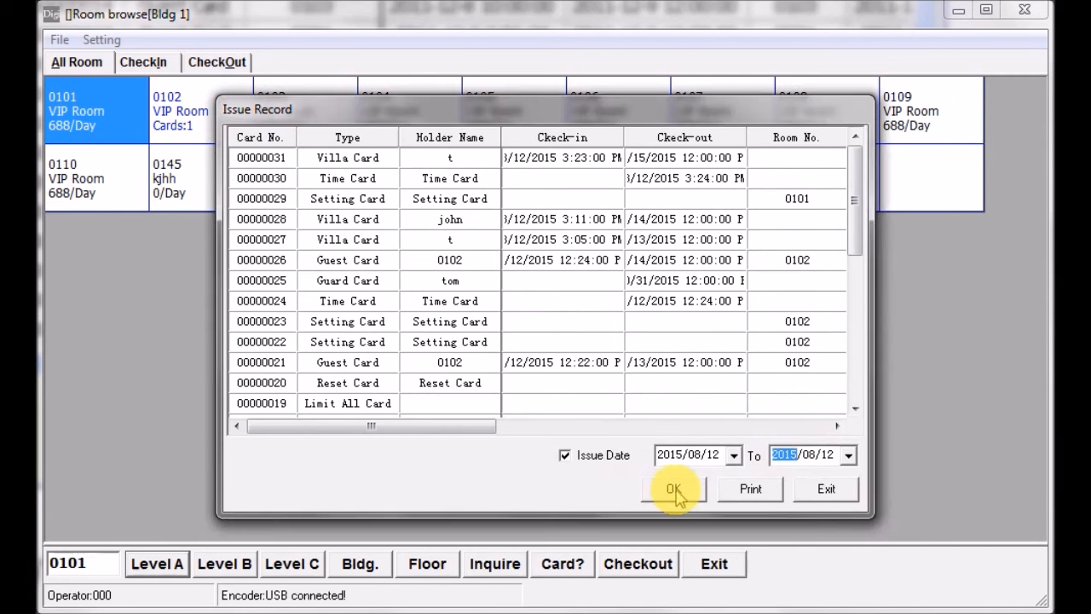
left_click(675, 493)
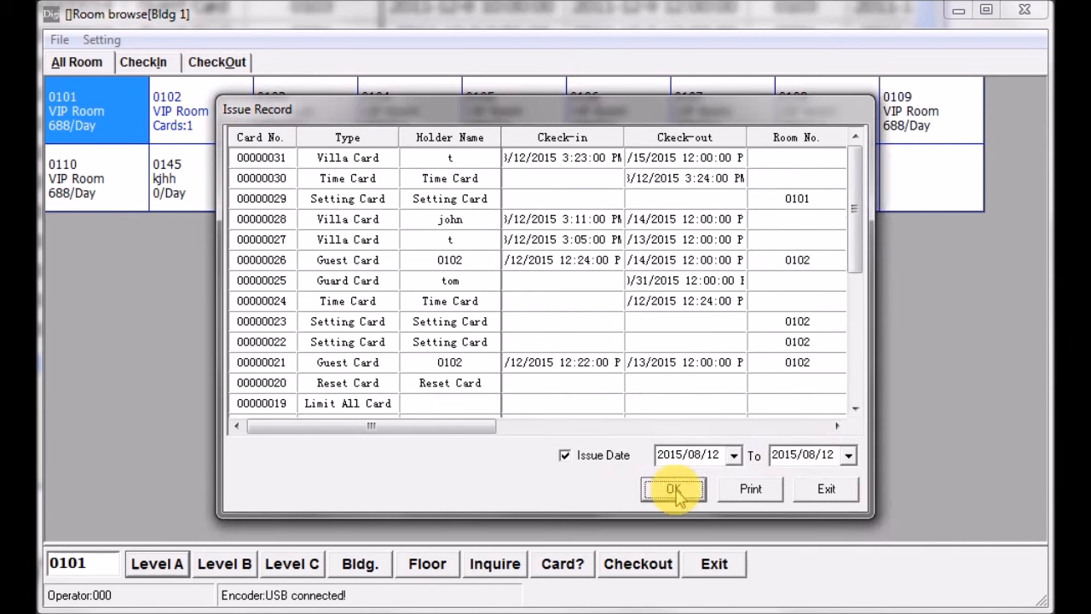
left_click(826, 489)
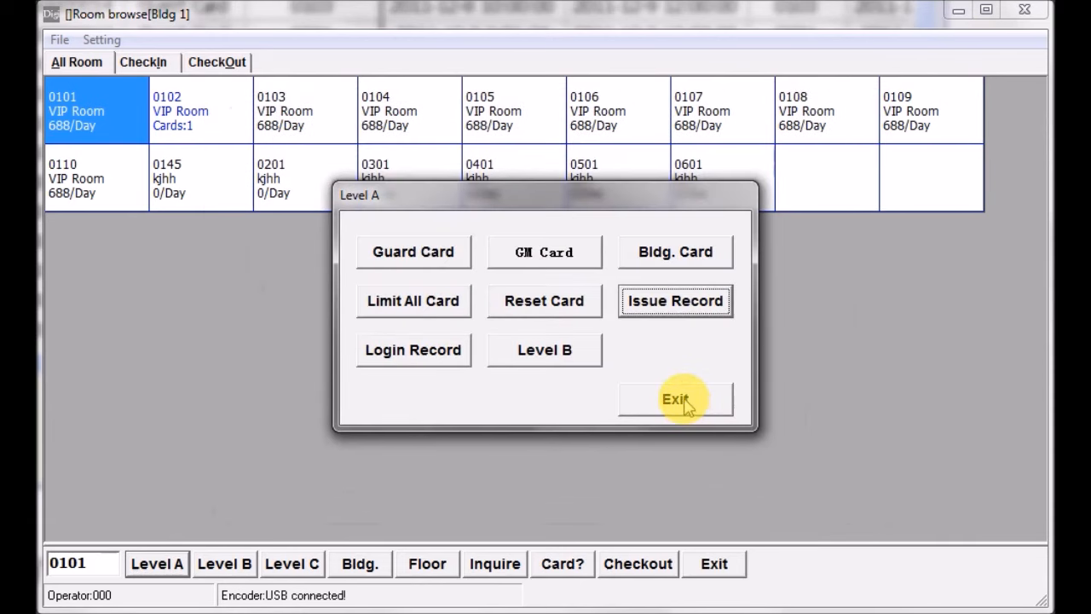
left_click(675, 399)
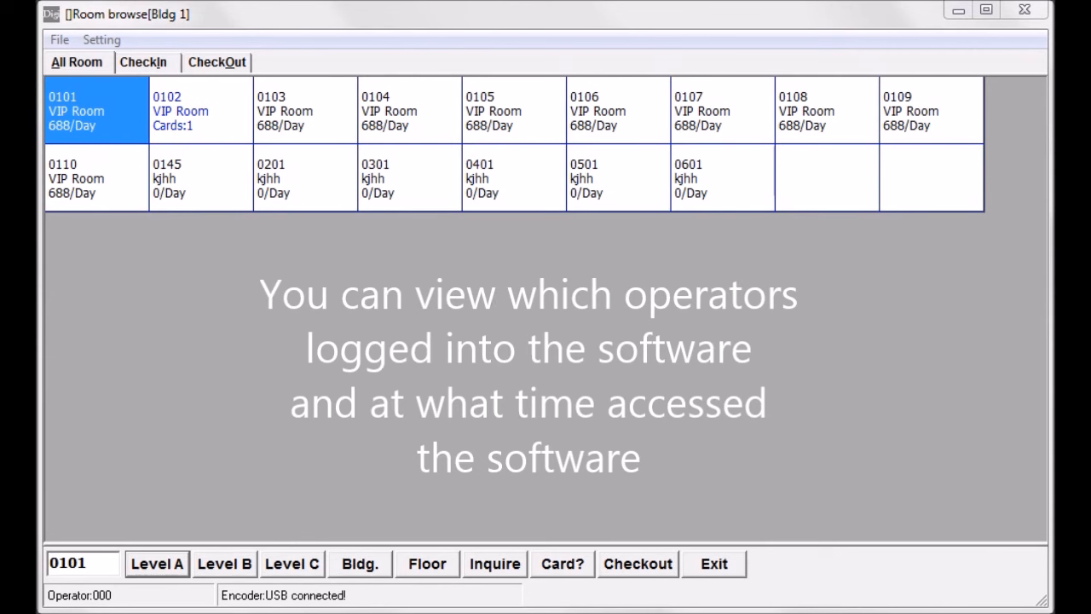
- Access the Level A functions again with the Level A password and open the operator login records
left_click(158, 567)
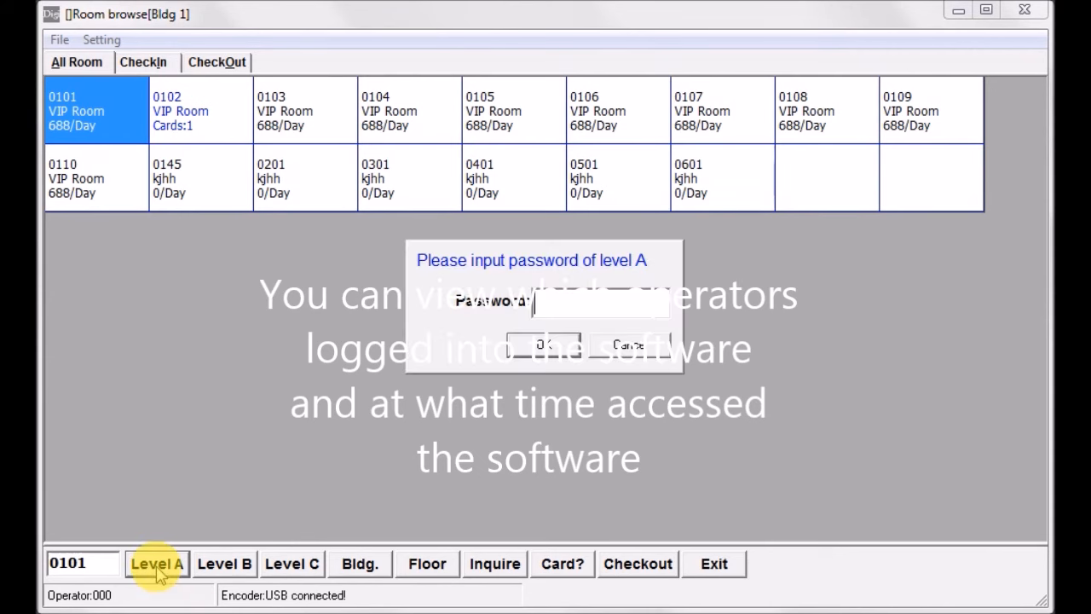
type("*")
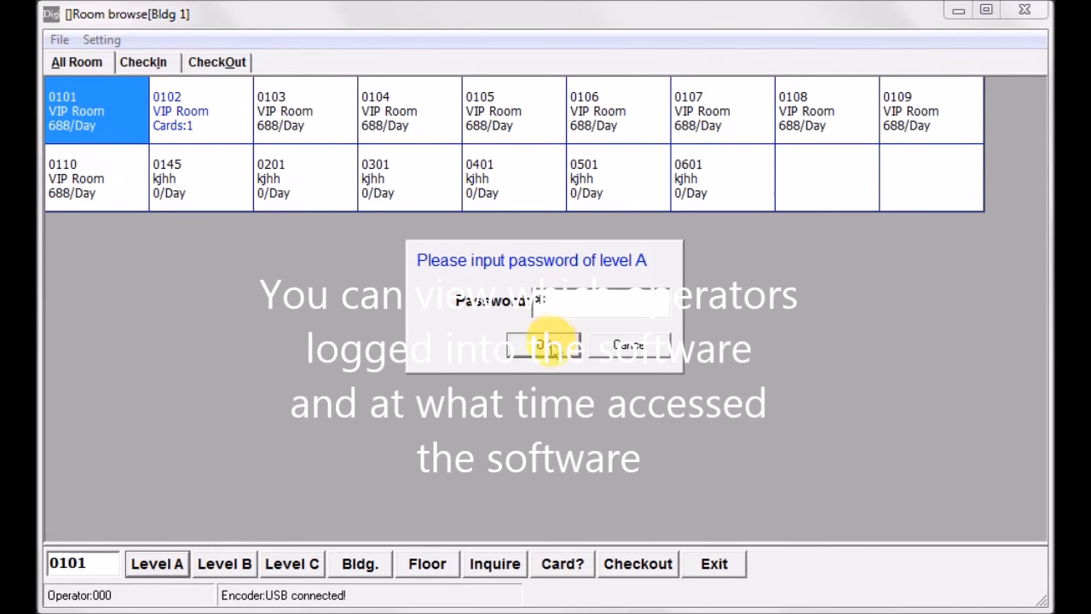
left_click(551, 344)
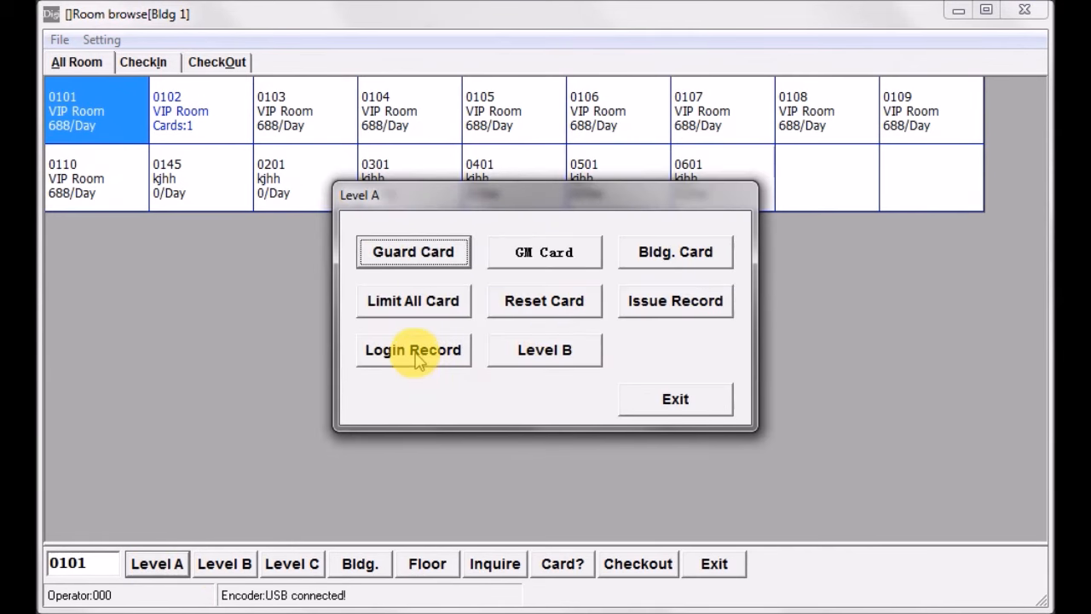
left_click(416, 356)
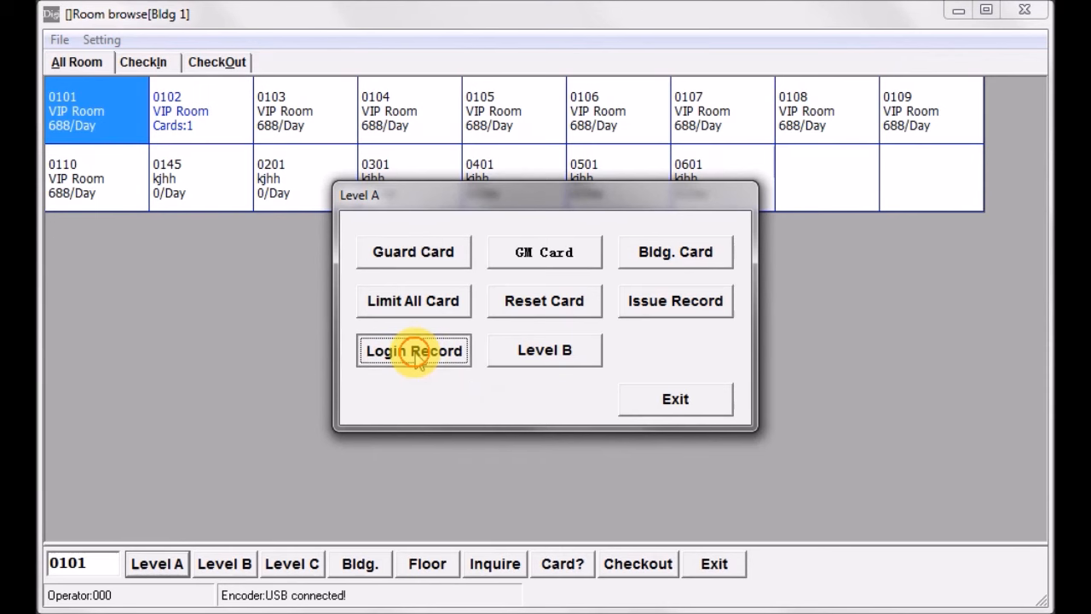
left_click(416, 356)
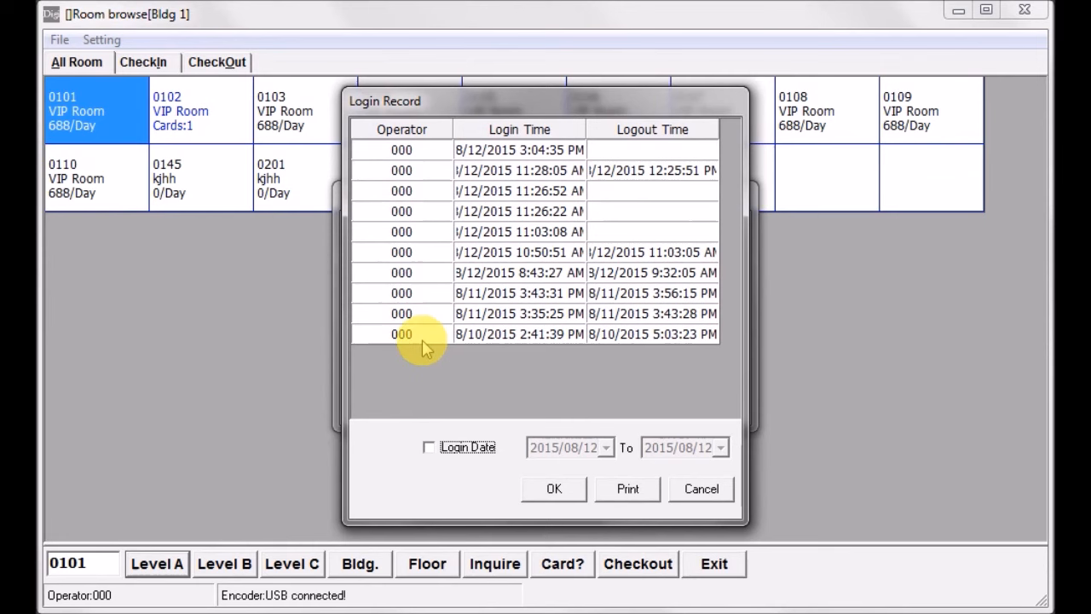
- Filter the login records by login date from 2015/08/12 to 2015/08/12, and exit the records and the Level A functions
left_click(402, 149)
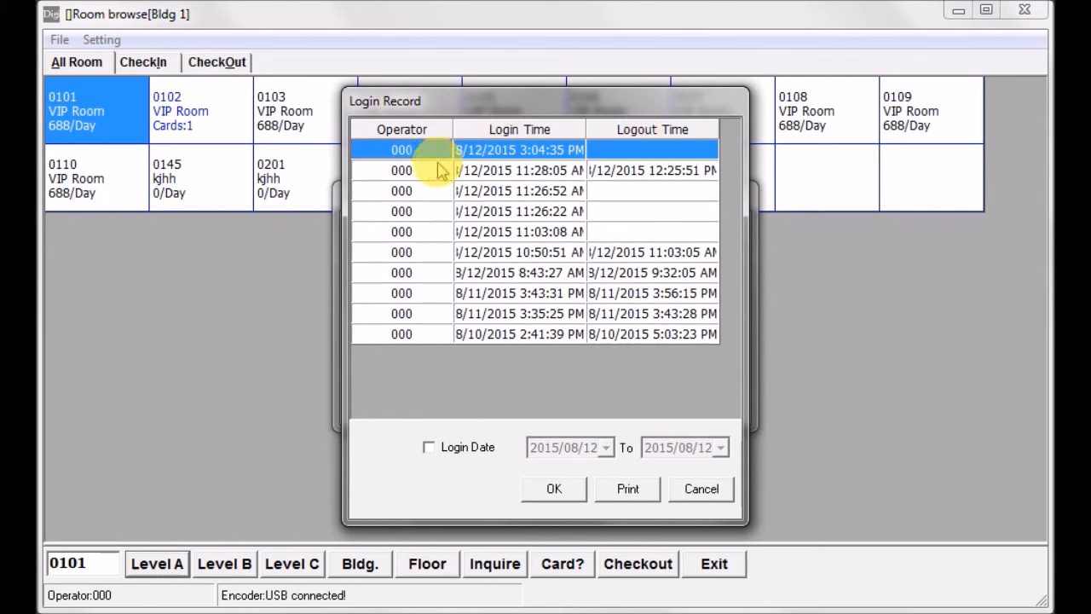
left_click(428, 447)
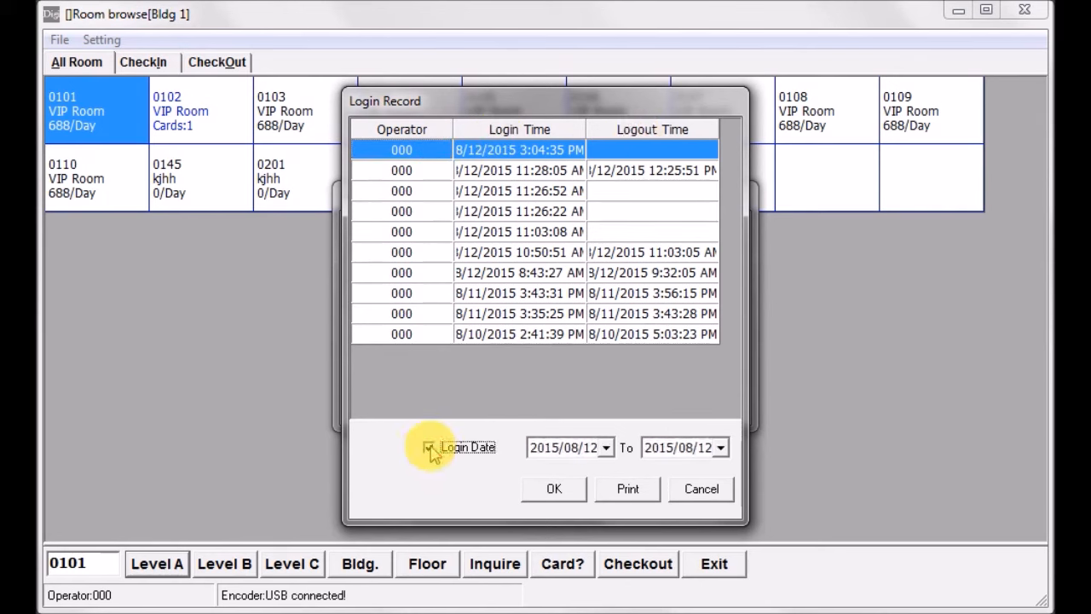
left_click(606, 447)
left_click(606, 447)
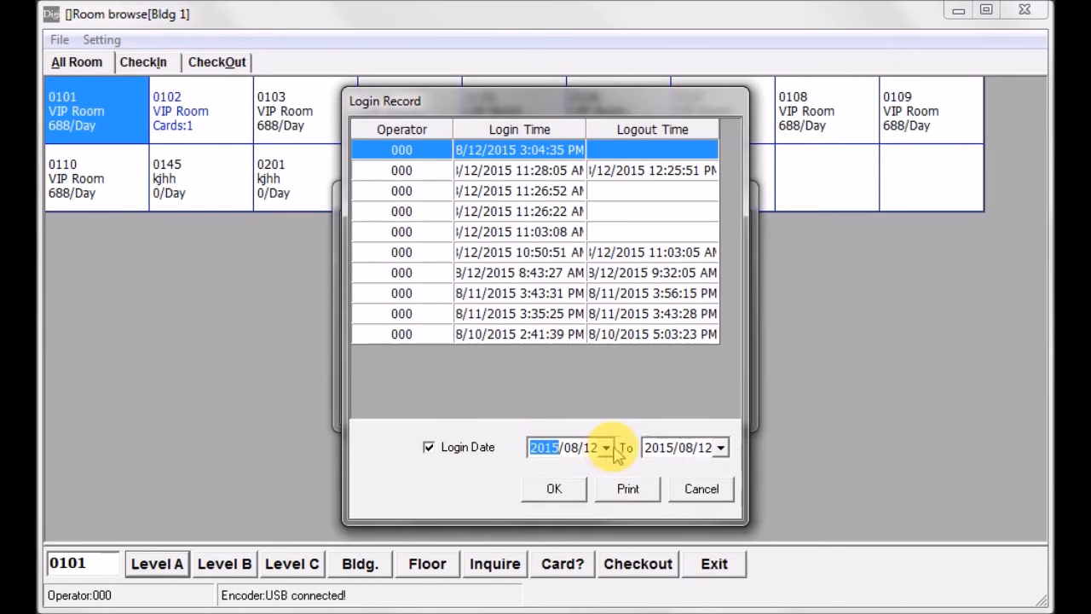
left_click(720, 448)
left_click(722, 448)
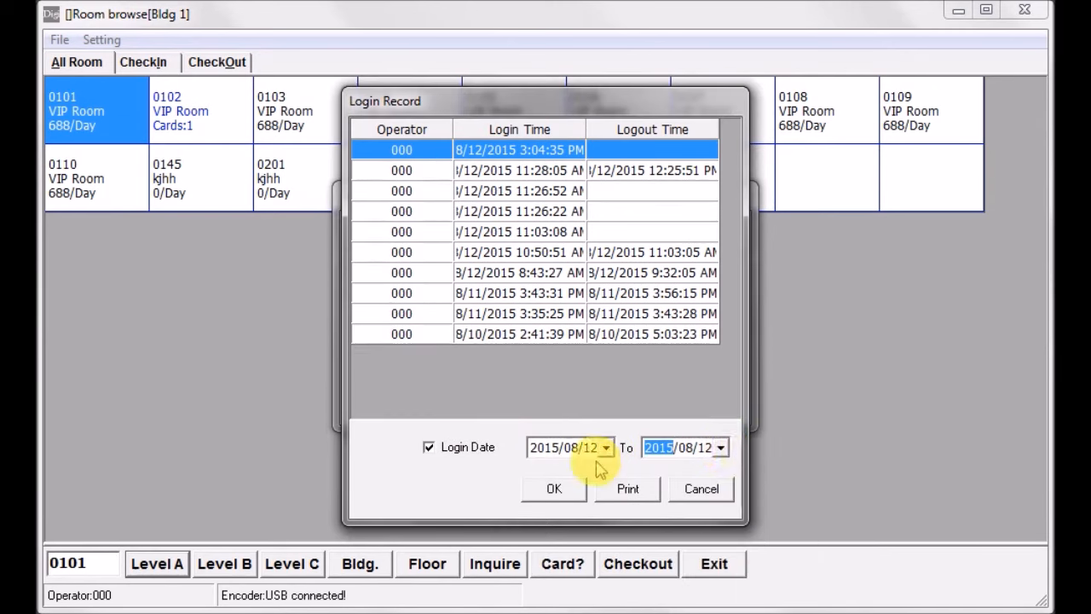
left_click(554, 492)
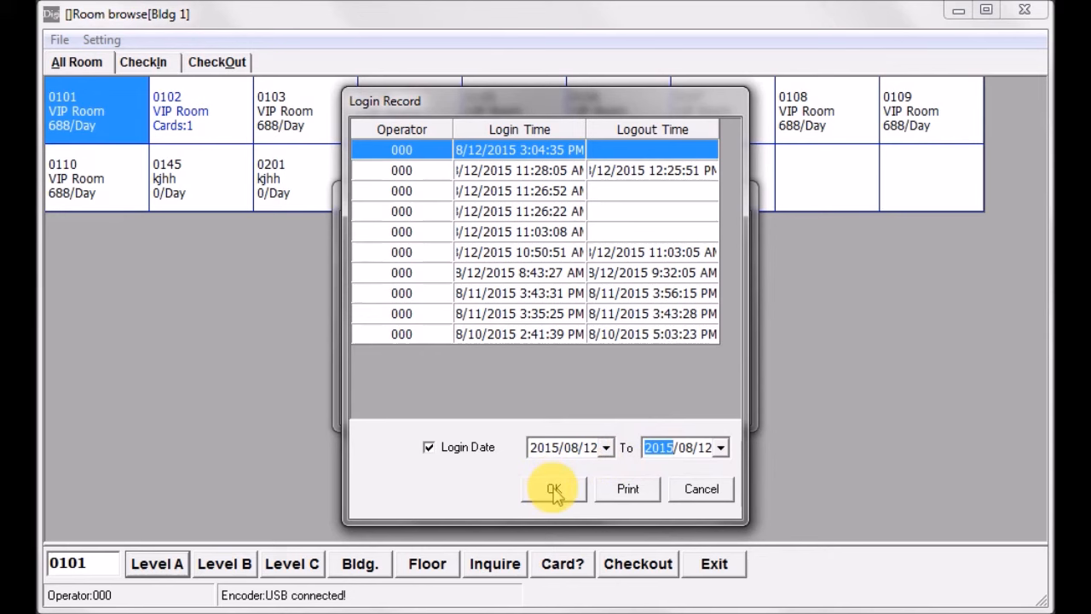
left_click(554, 492)
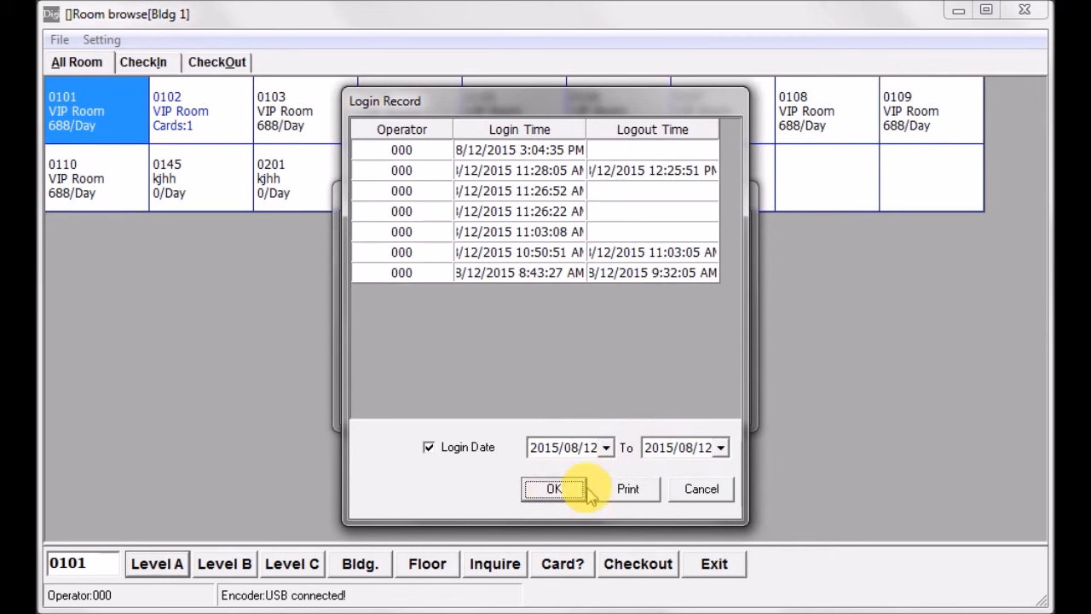
left_click(702, 489)
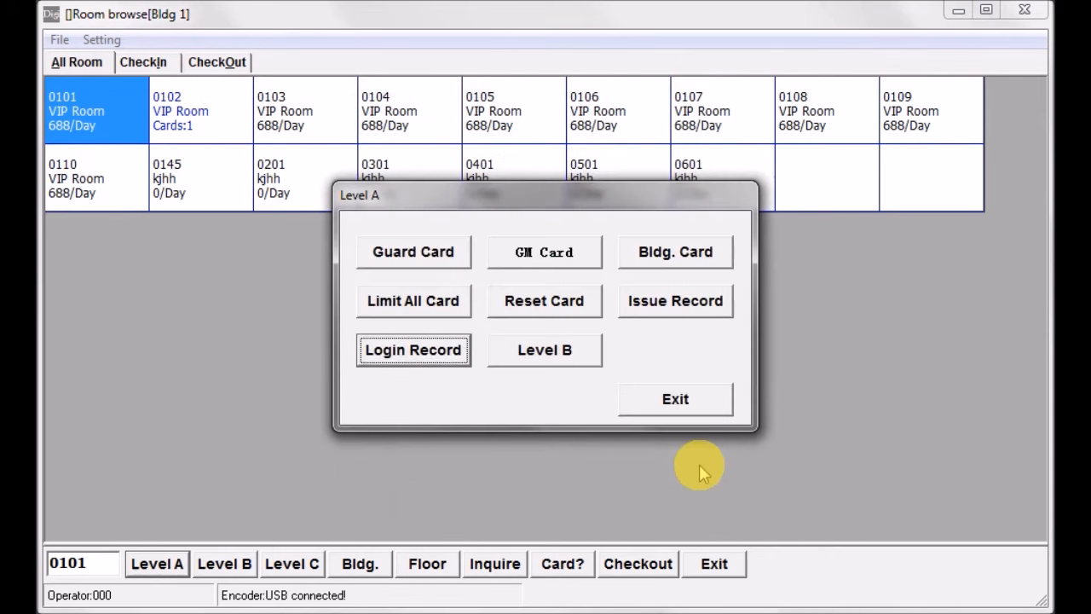
left_click(679, 406)
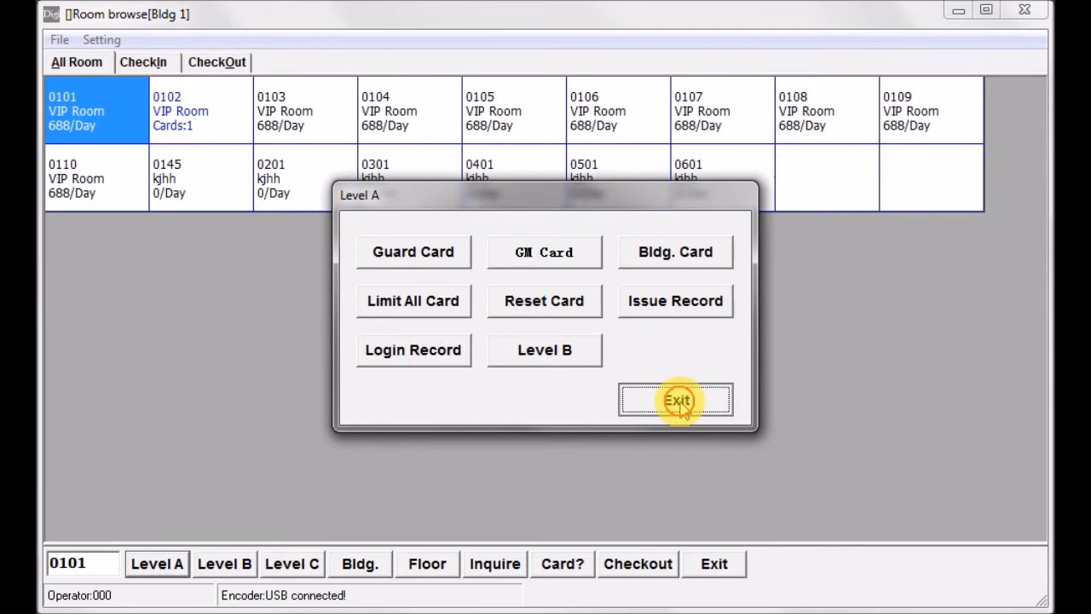